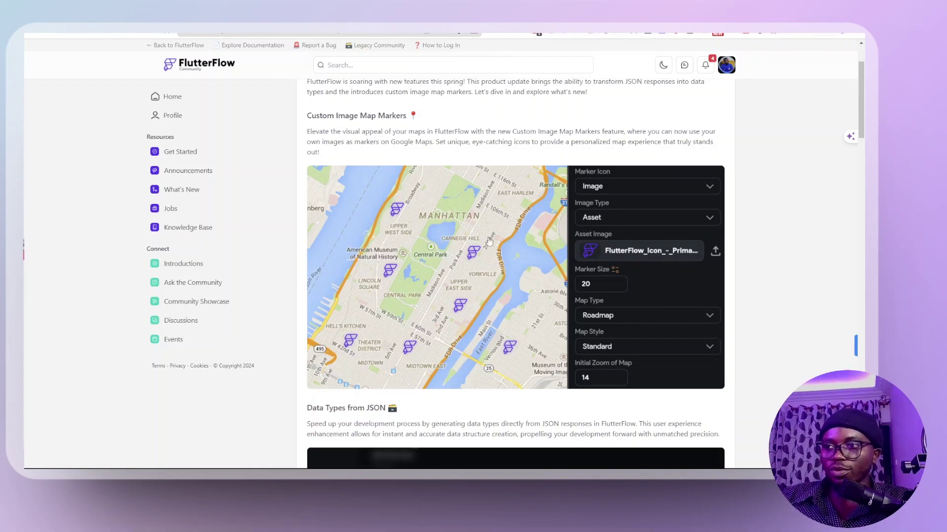
# - Read the product update post on custom image map markers and creating data types from JSON
pyautogui.scroll(-5, 442, 171)
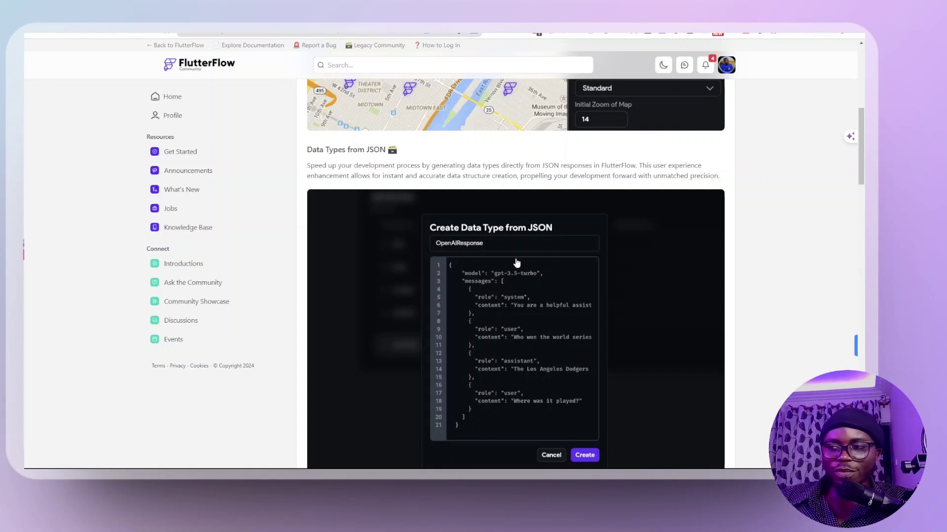
pyautogui.scroll(-5, 513, 277)
pyautogui.scroll(-1, 522, 308)
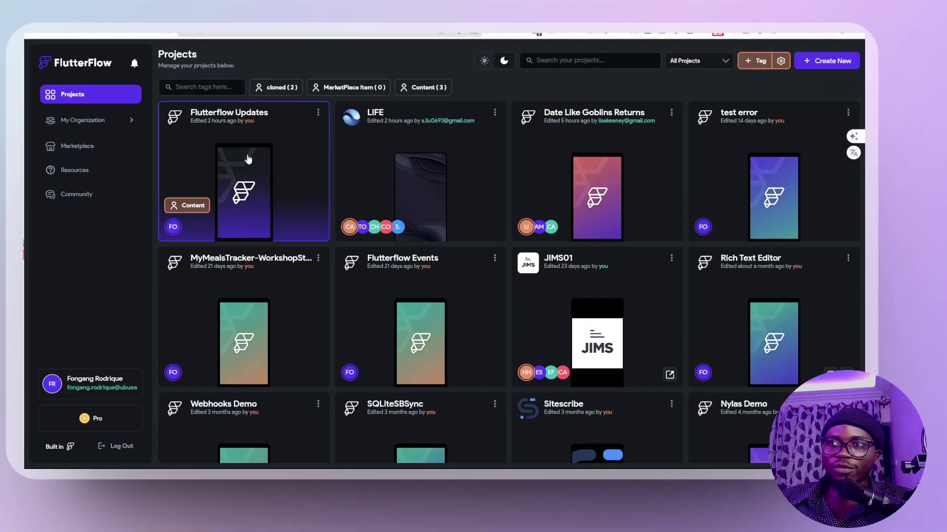
# - Open the Flutterflow Updates project and go to the CustomImageMapMarkers page in the UpdateApril182024 folder
pyautogui.click(247, 156)
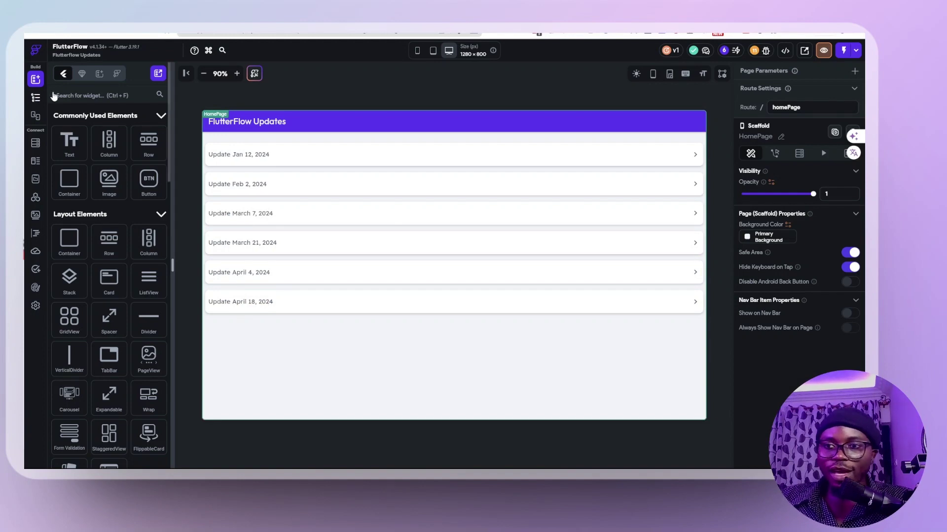
pyautogui.click(35, 99)
pyautogui.scroll(-2, 82, 153)
pyautogui.scroll(-1, 82, 153)
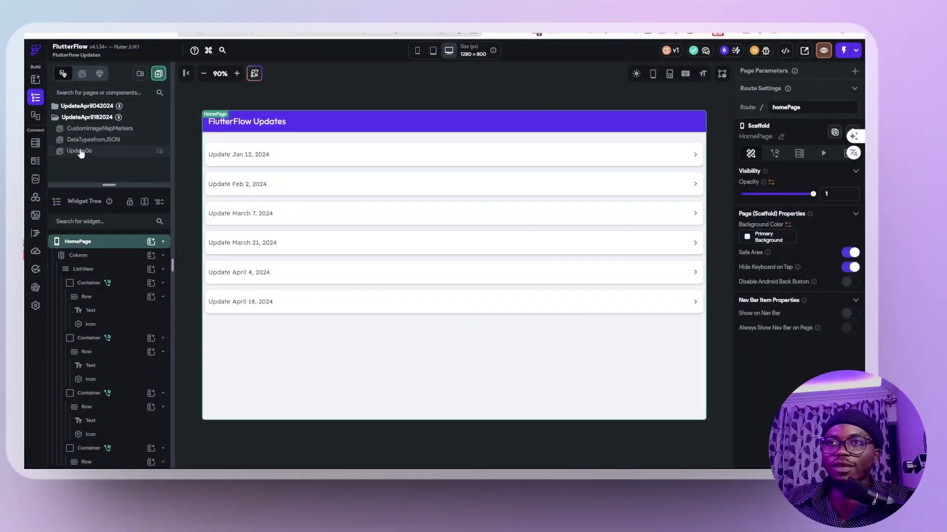
pyautogui.click(81, 154)
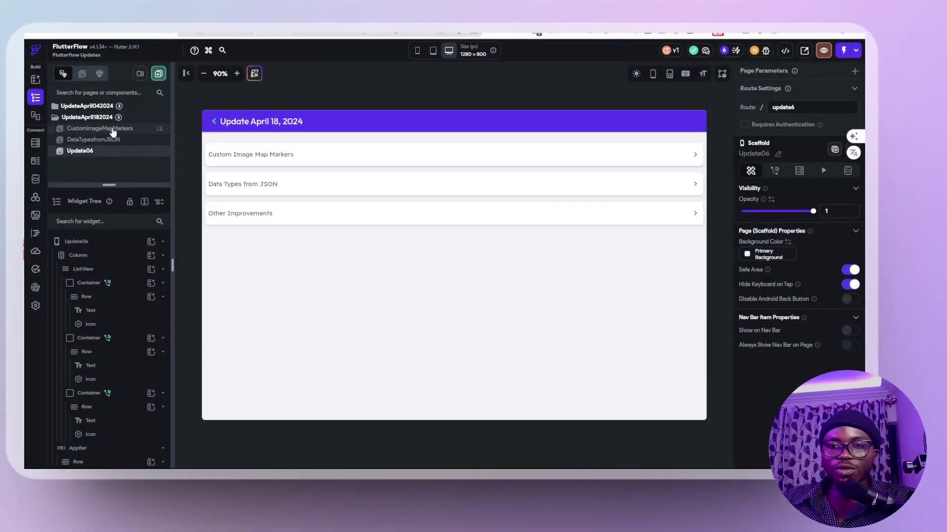
pyautogui.click(112, 130)
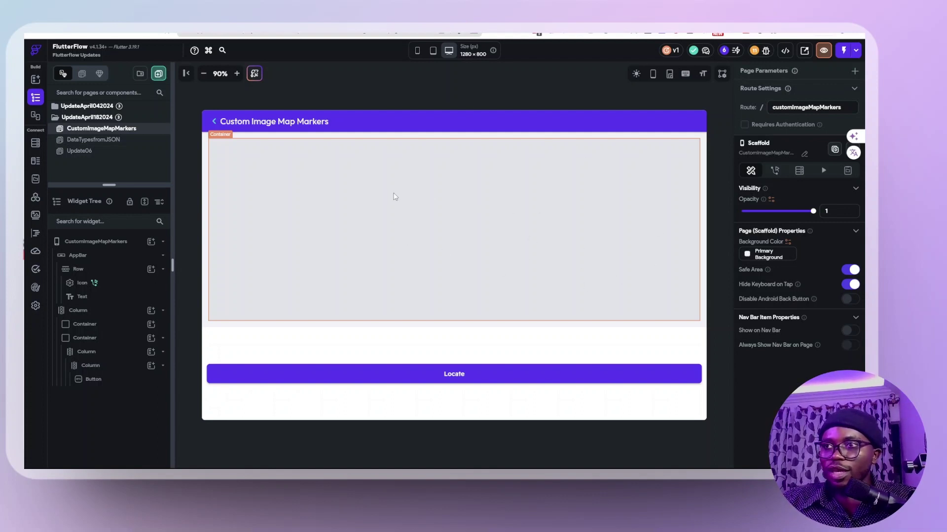
# - Look through the project's app settings down to the integrations, and return to the page's widget tree
pyautogui.click(457, 371)
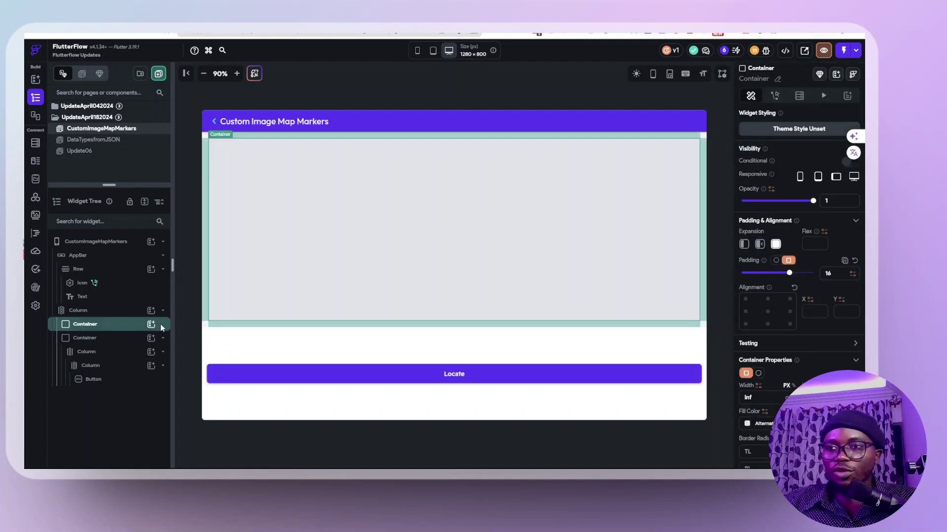
pyautogui.click(36, 306)
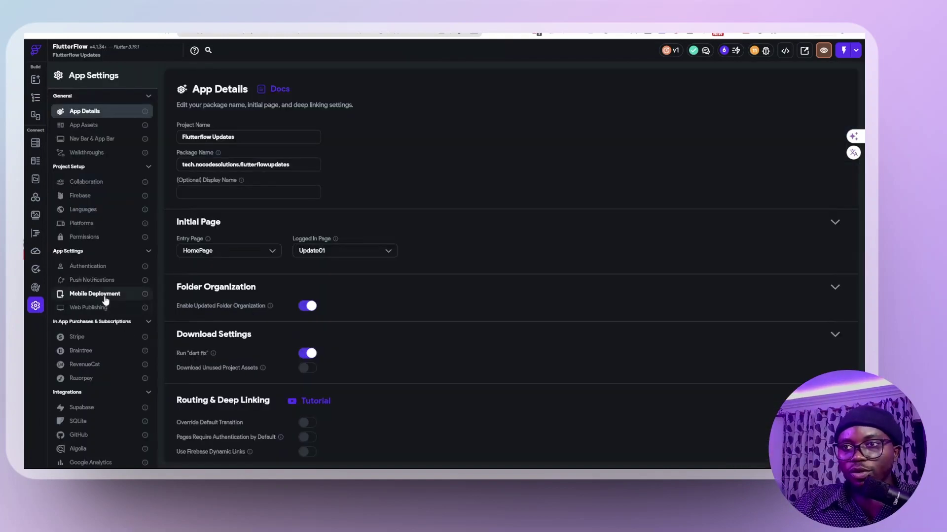
pyautogui.scroll(-2, 102, 401)
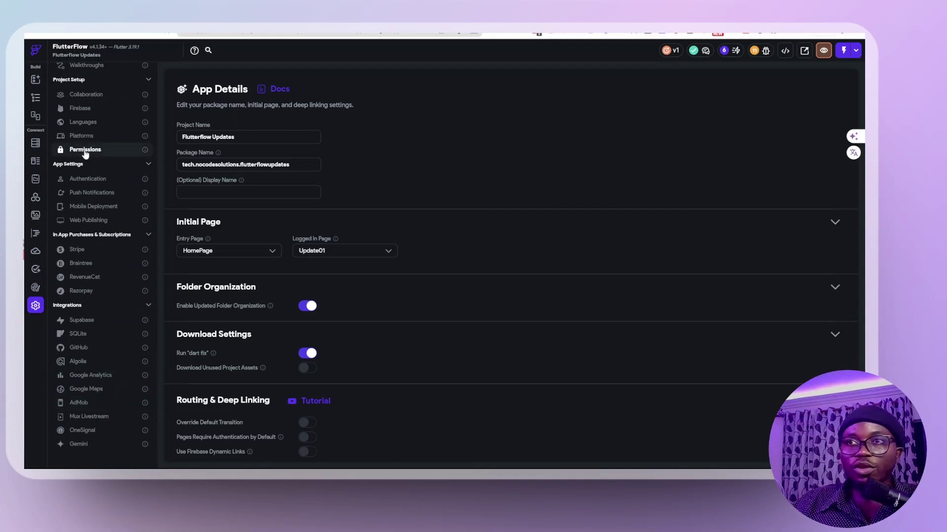
pyautogui.click(43, 100)
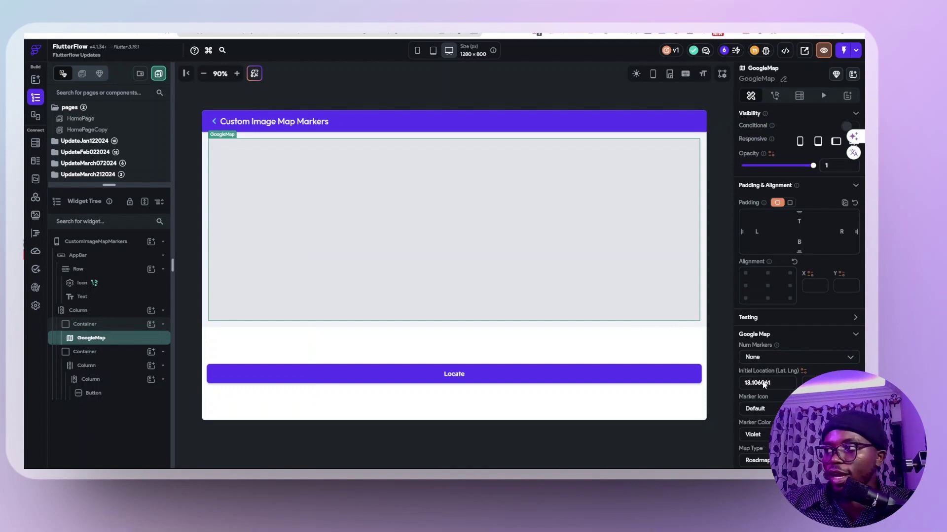
# - Set the GoogleMap widget to a single marker with LatLng as the marker type
pyautogui.scroll(-1, 802, 381)
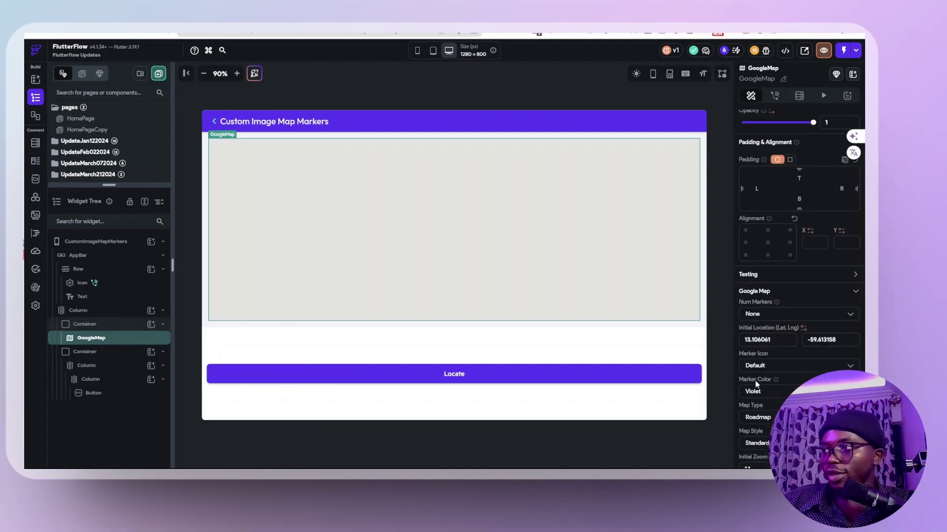
pyautogui.scroll(-1, 765, 367)
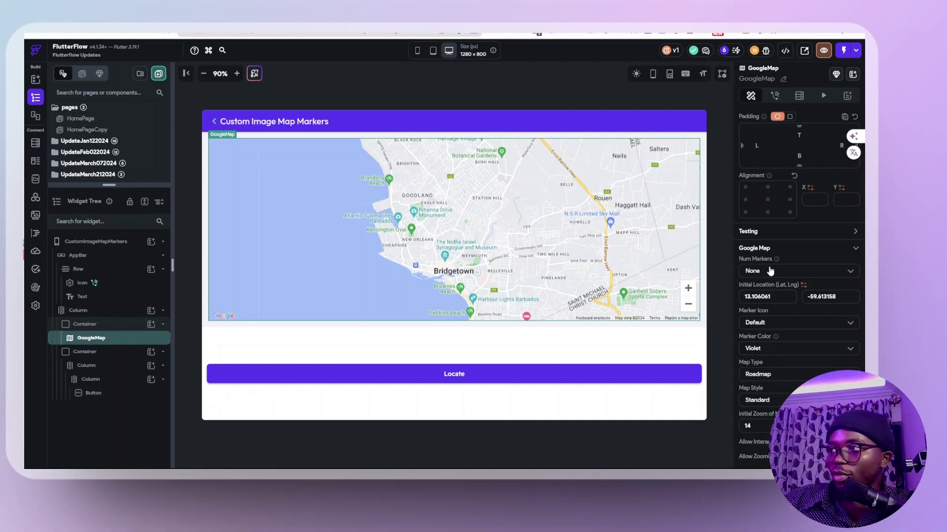
pyautogui.moveTo(776, 260)
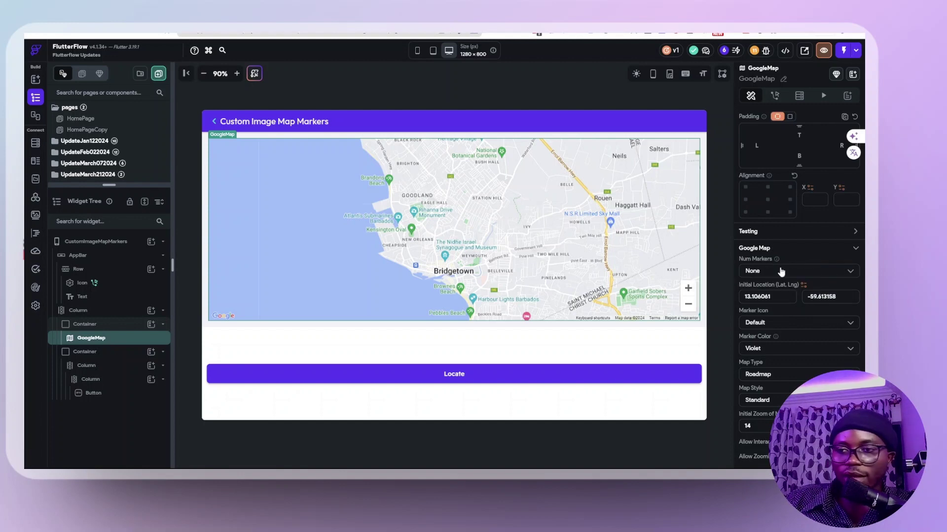
pyautogui.click(775, 277)
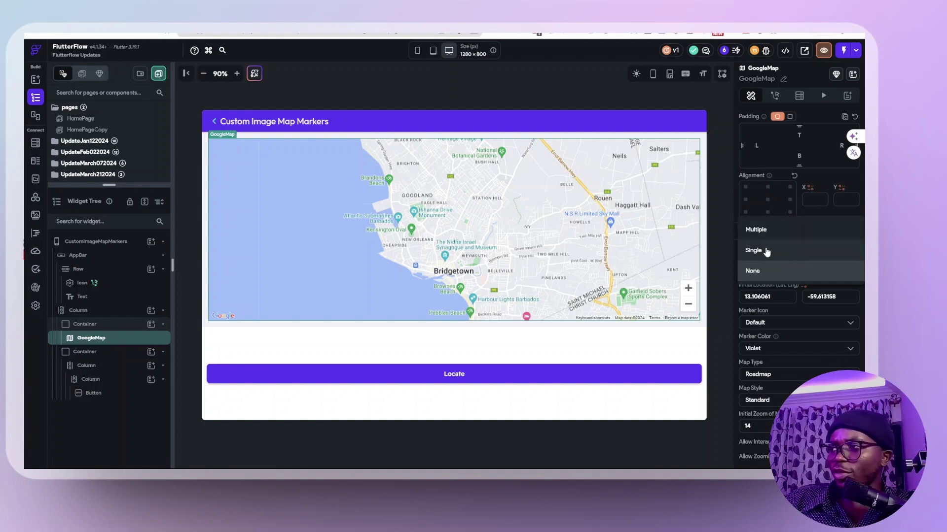
pyautogui.click(766, 251)
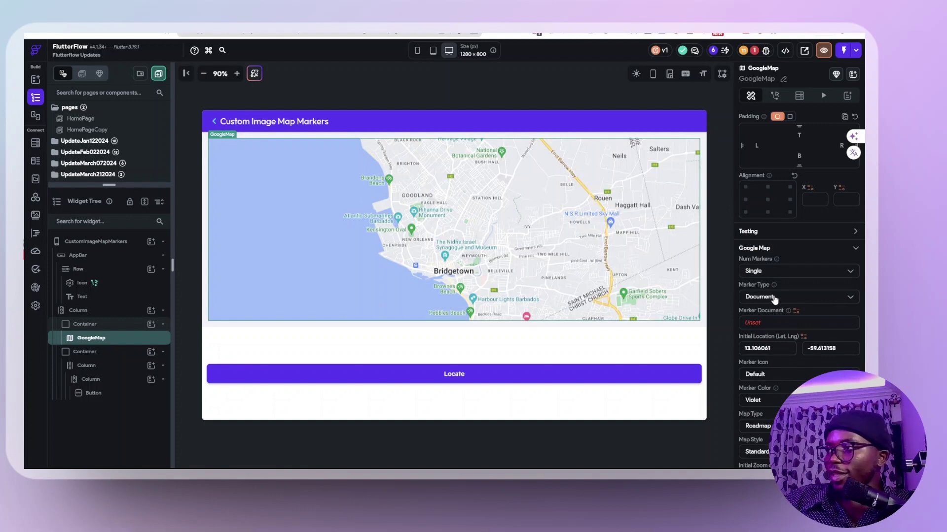
pyautogui.click(774, 297)
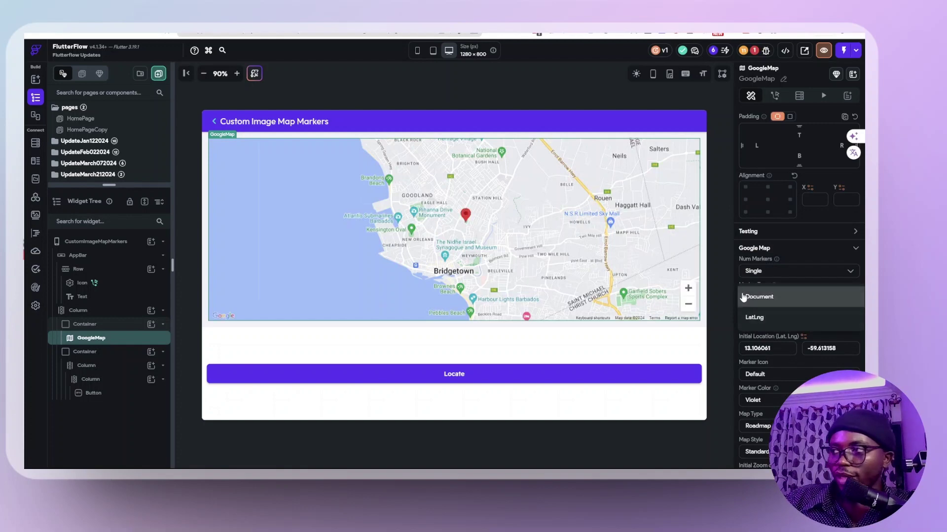
pyautogui.scroll(-2, 748, 294)
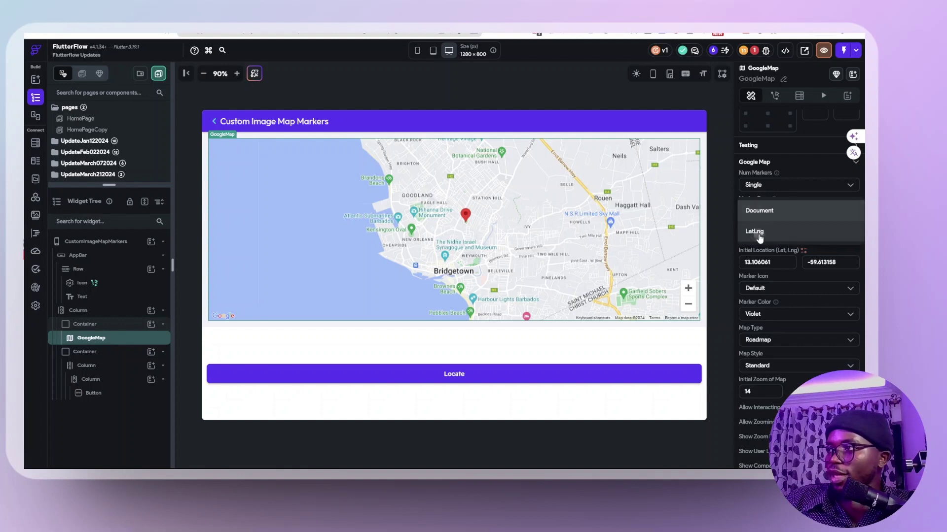
pyautogui.click(755, 232)
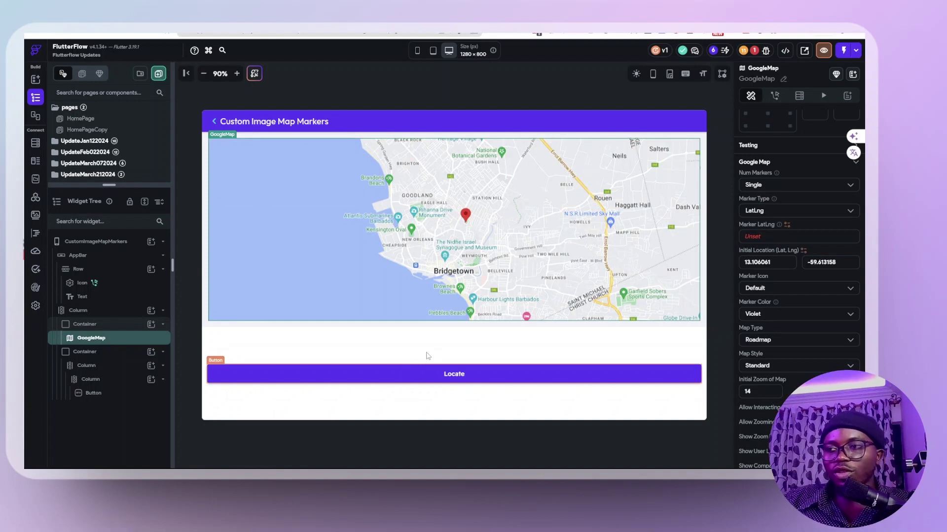
# - Add a PlacePicker widget to the column that holds the Locate button
pyautogui.click(427, 354)
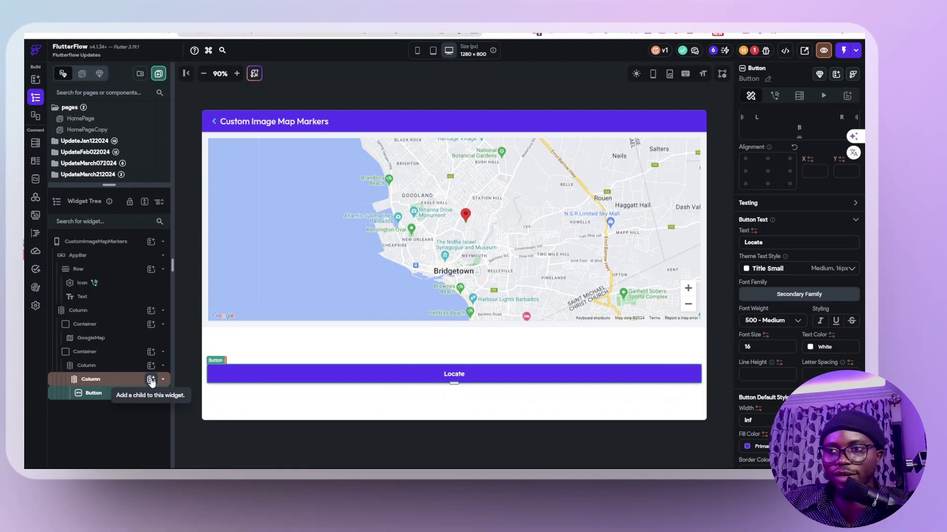
pyautogui.click(151, 380)
pyautogui.write('place')
pyautogui.click(239, 408)
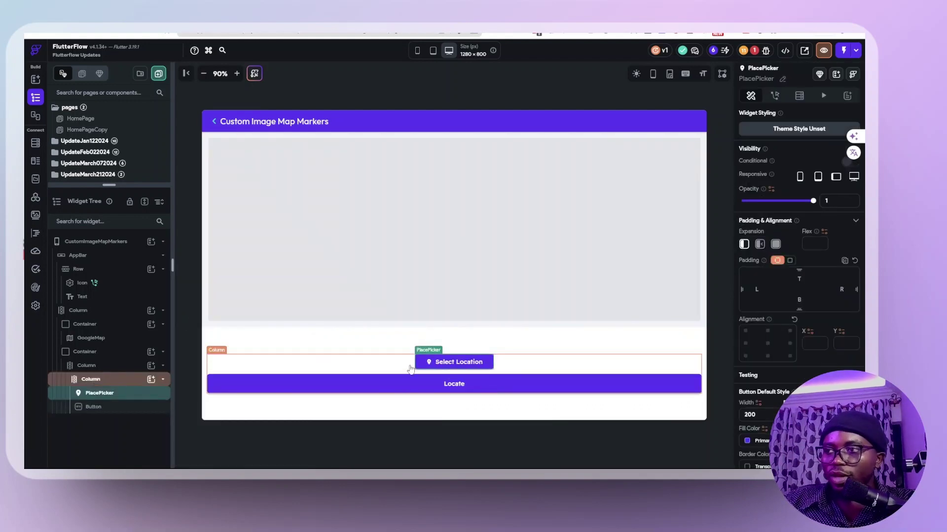
pyautogui.click(408, 370)
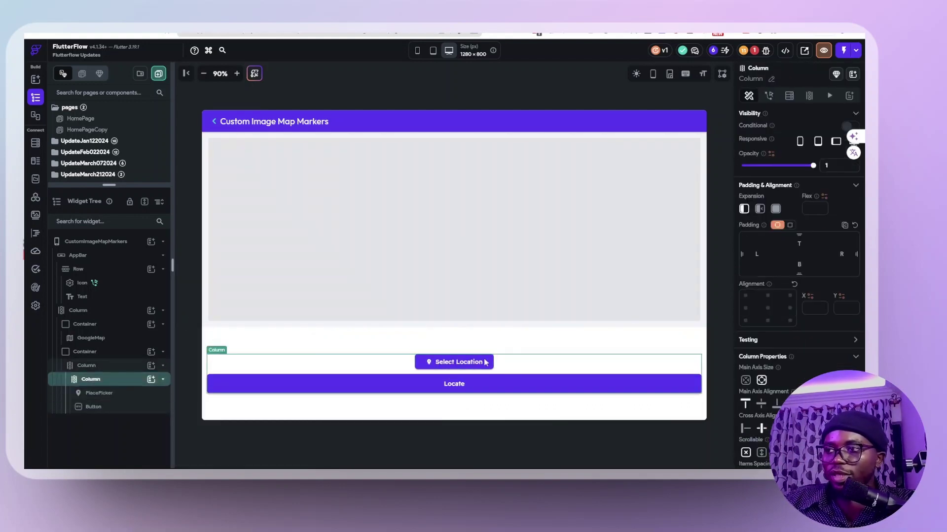
pyautogui.click(539, 86)
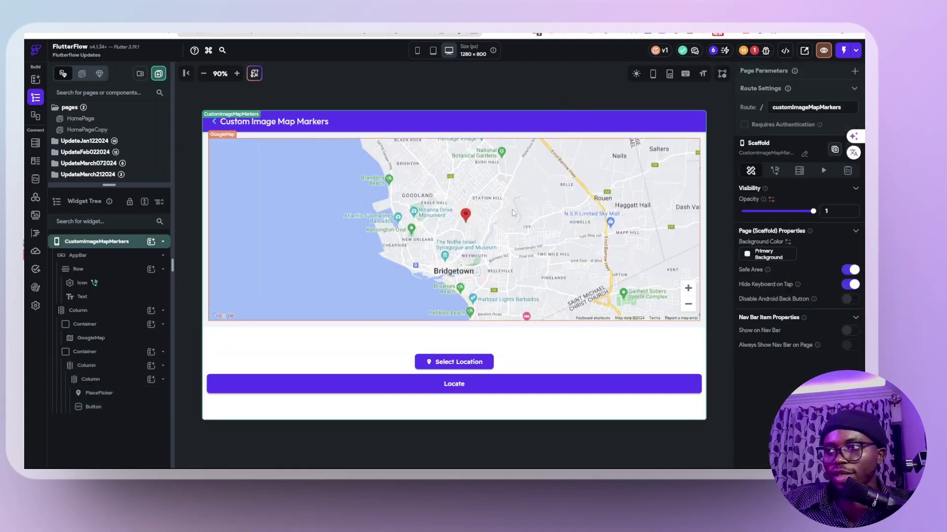
# - Select the GoogleMap widget and check the available marker type options
pyautogui.click(537, 219)
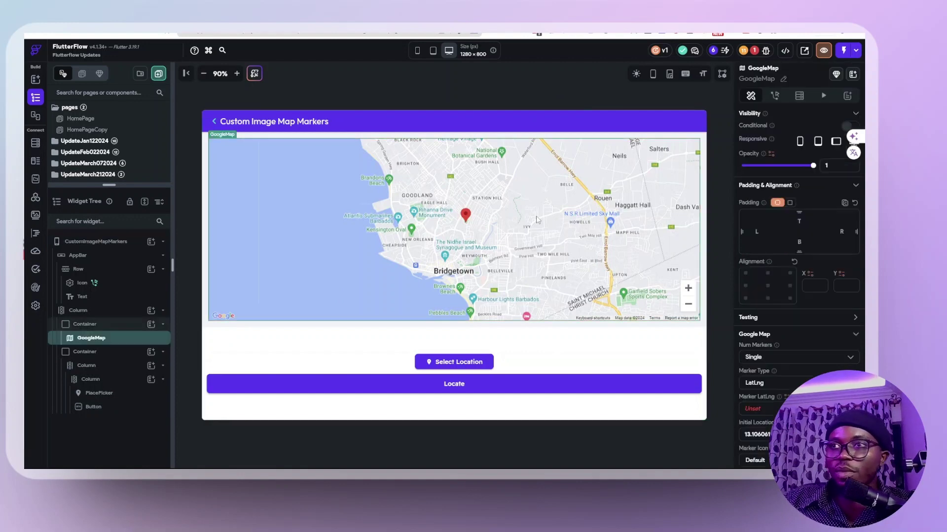
pyautogui.scroll(-5, 759, 274)
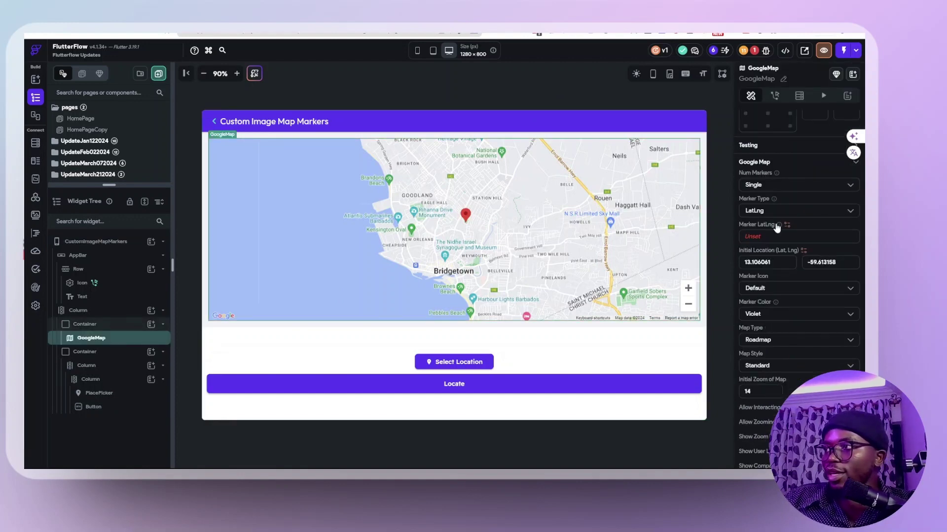
pyautogui.click(756, 212)
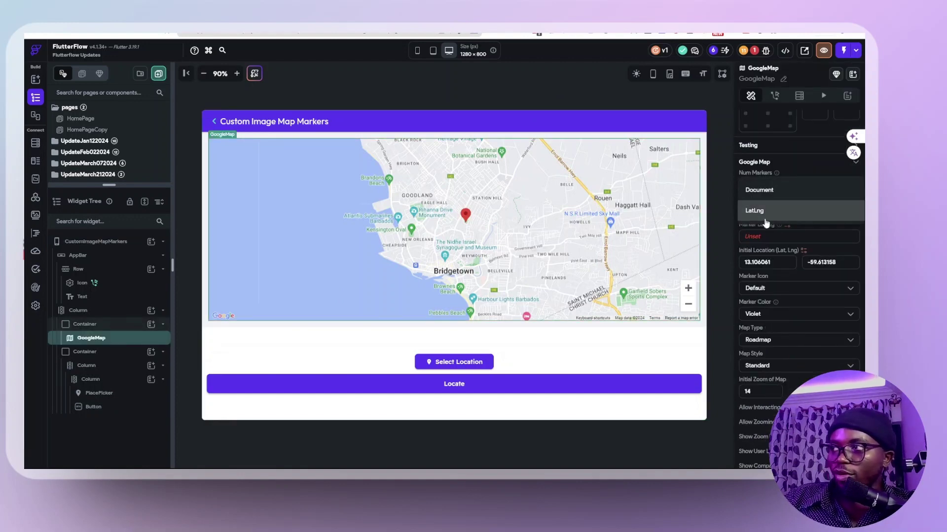
pyautogui.click(728, 184)
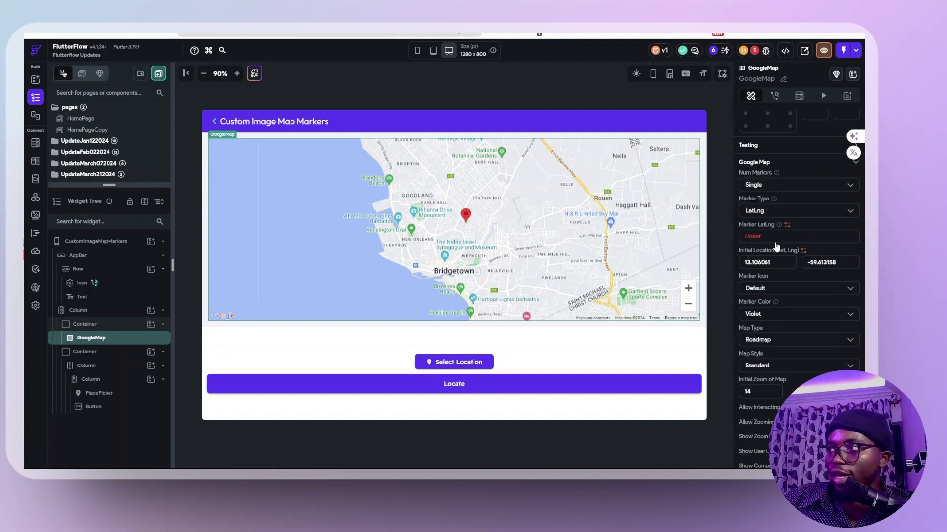
# - Try the Image marker icon on the GoogleMap widget and switch it back to Default
pyautogui.click(769, 292)
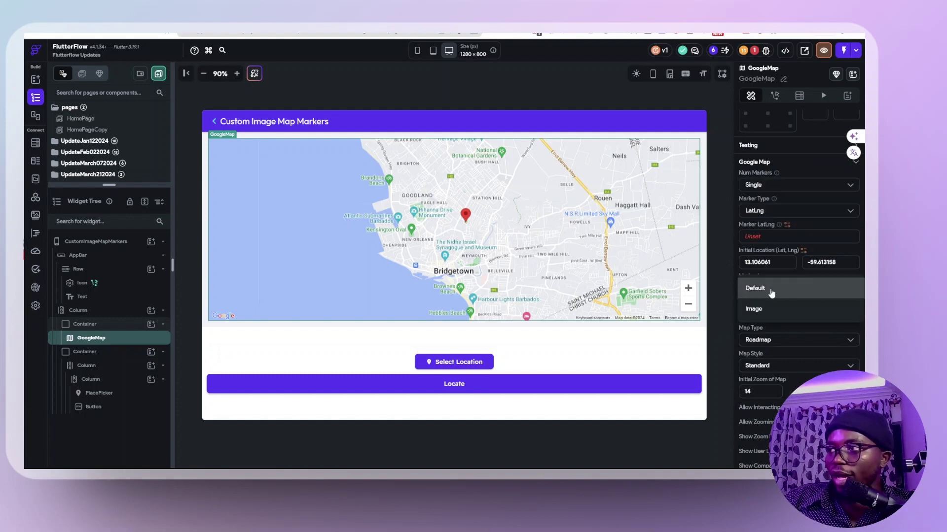
pyautogui.click(760, 310)
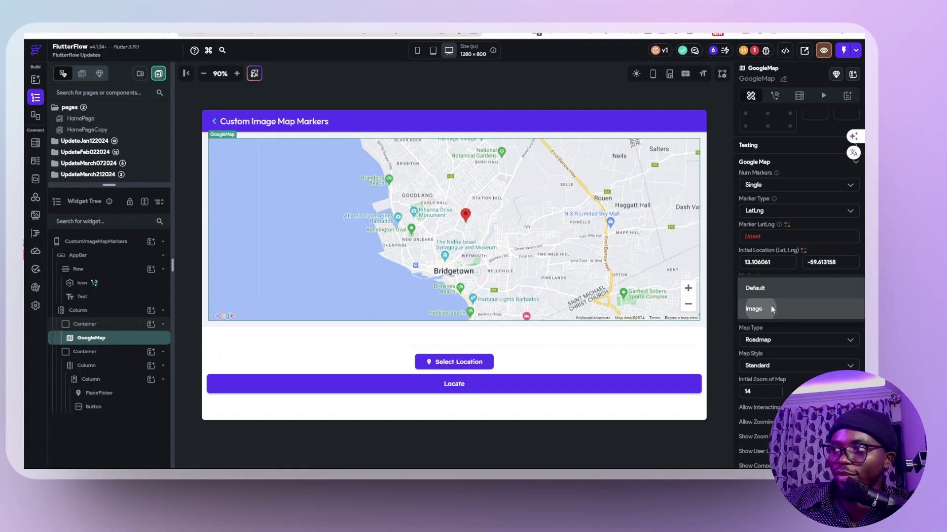
pyautogui.click(773, 294)
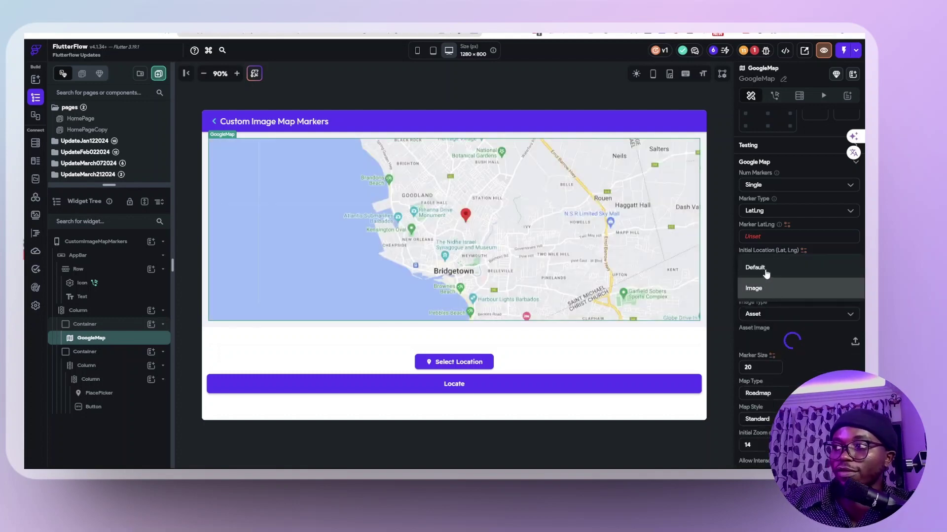
pyautogui.click(765, 274)
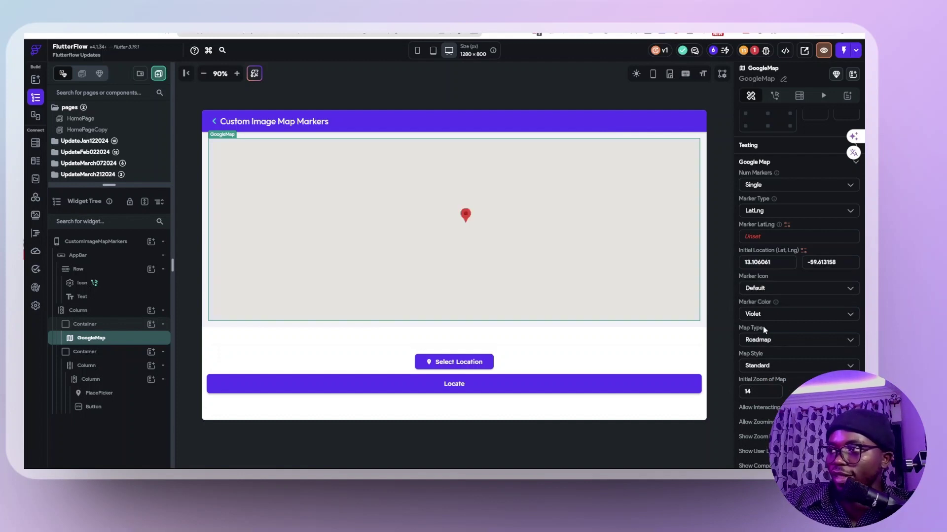
# - Set the GoogleMap widget's marker color to Red
pyautogui.click(785, 318)
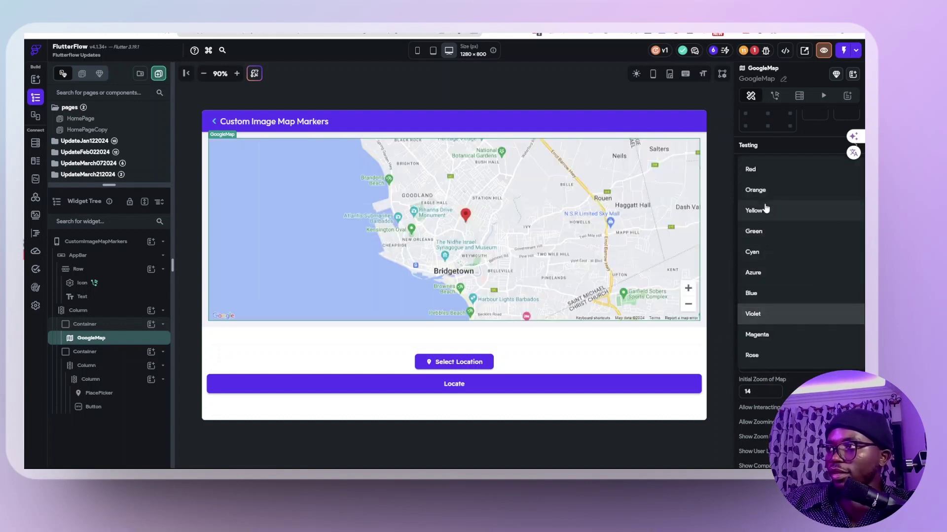
pyautogui.click(755, 176)
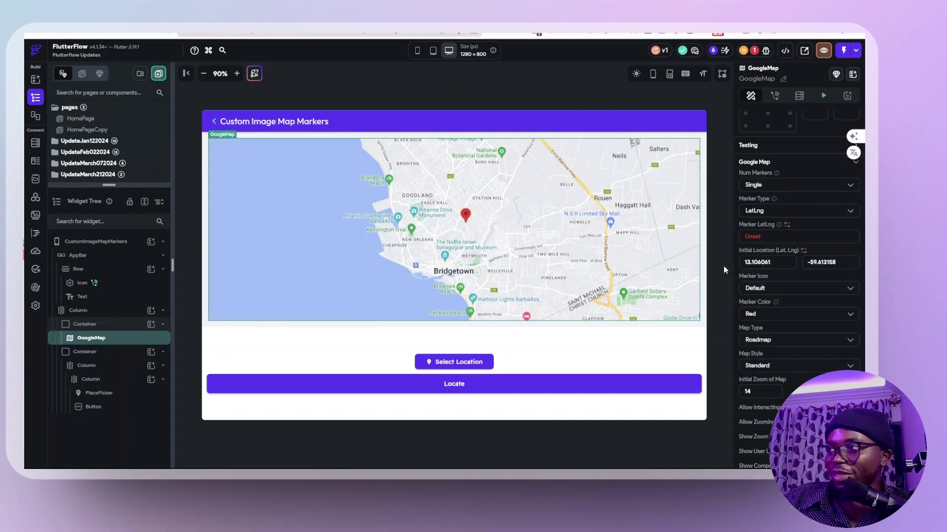
# - Add a page state variable named selectedLocation of type LatLng to the CustomImageMapMarkers page
pyautogui.click(729, 170)
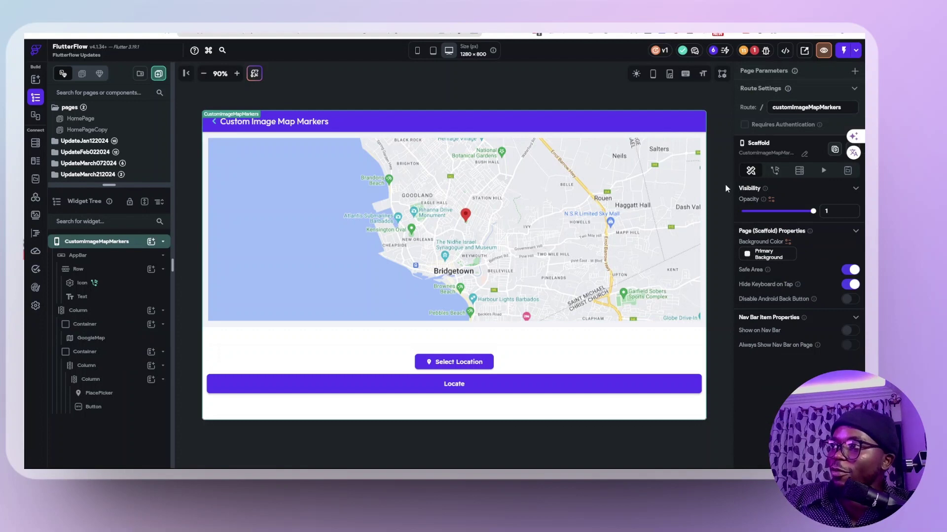
pyautogui.click(848, 171)
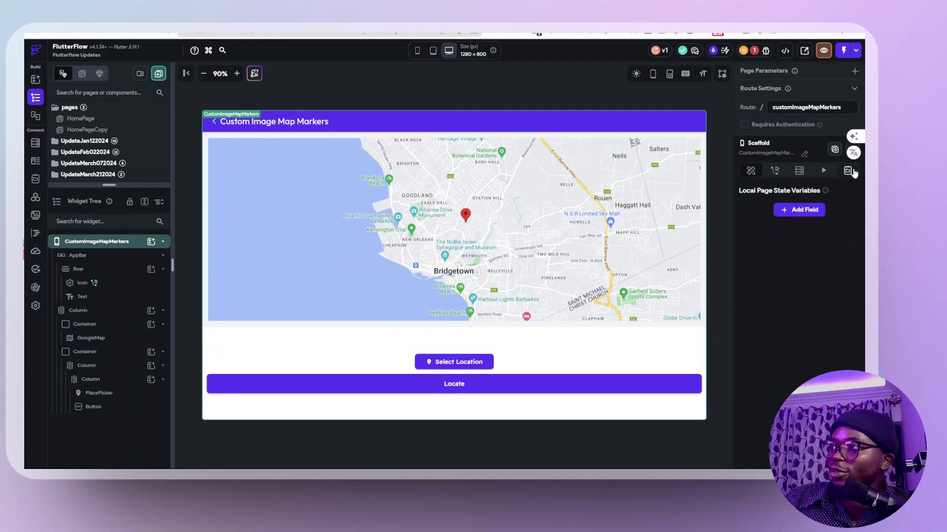
pyautogui.click(789, 209)
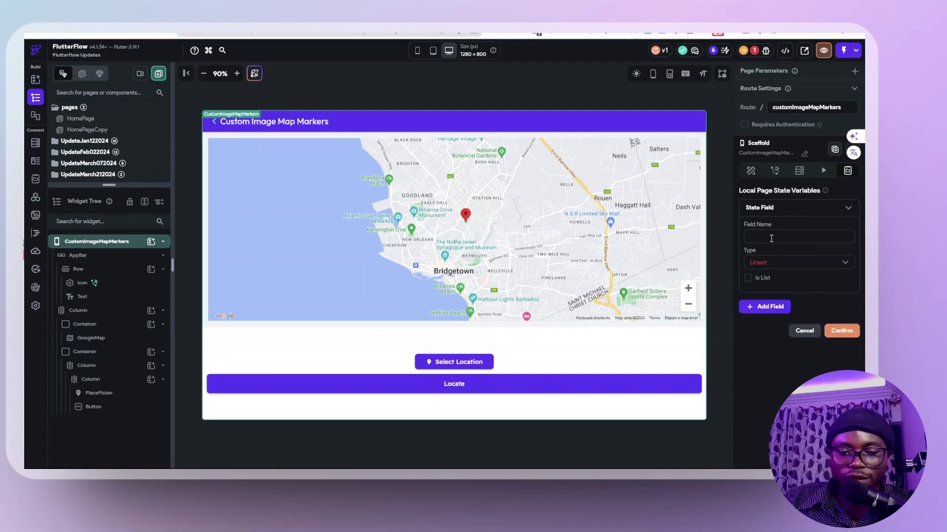
pyautogui.write('selectedLocation')
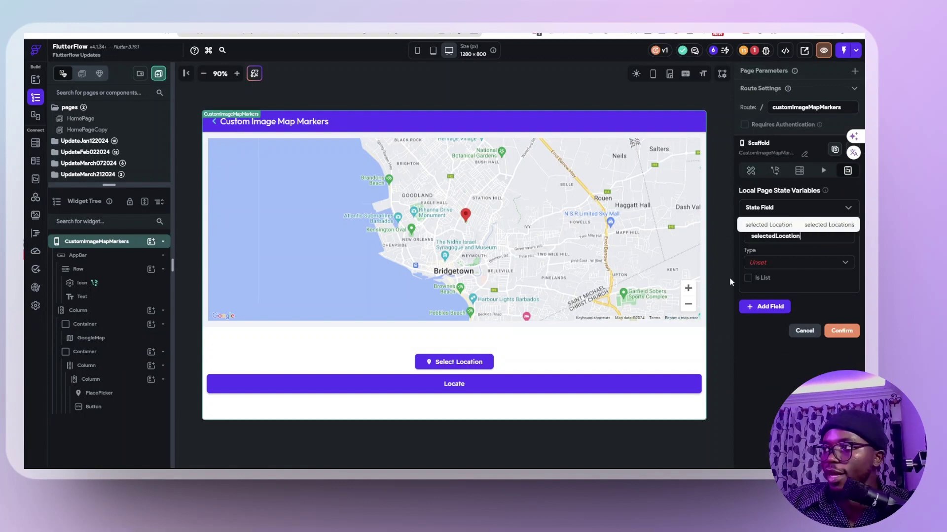
pyautogui.click(779, 270)
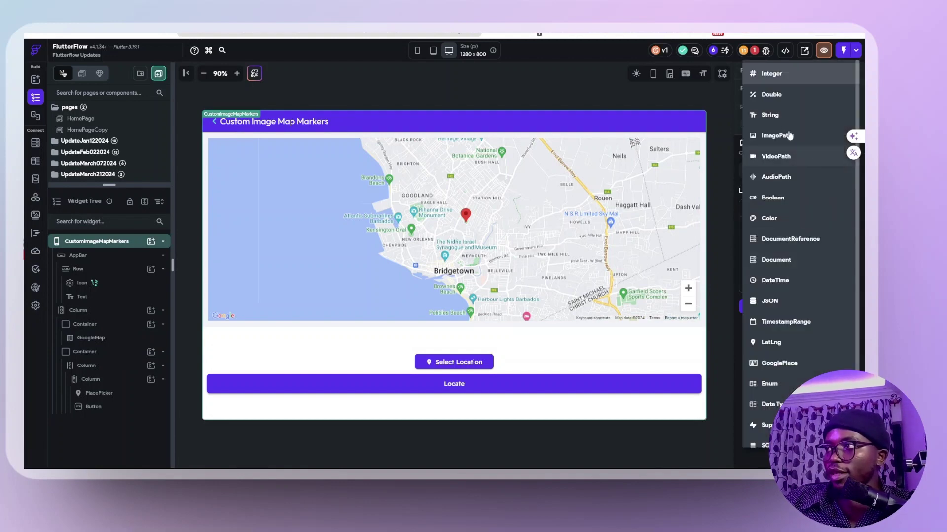
pyautogui.click(786, 345)
pyautogui.click(843, 332)
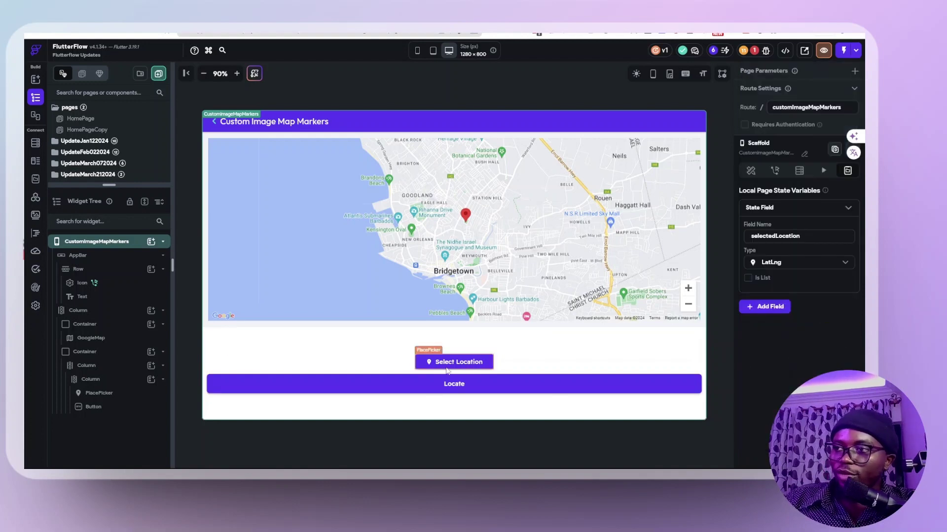
pyautogui.click(460, 360)
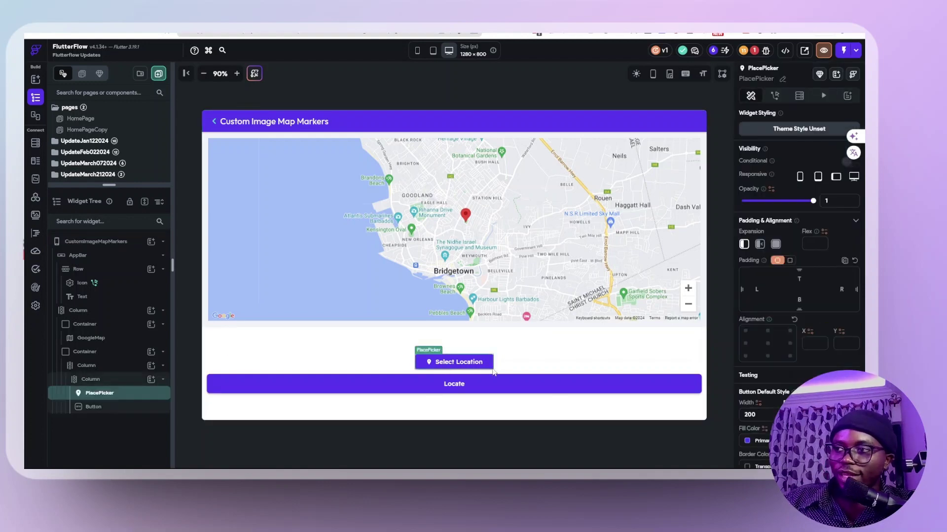
pyautogui.click(453, 388)
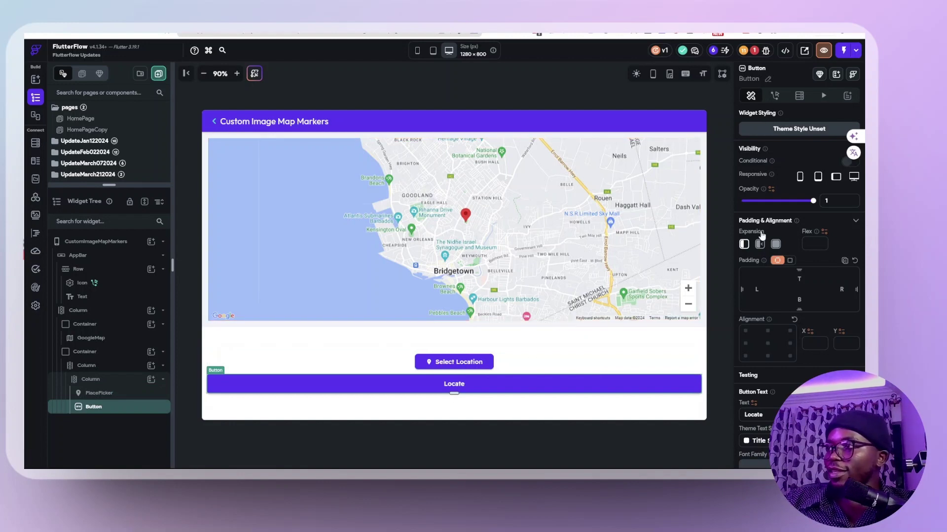
pyautogui.scroll(-5, 761, 236)
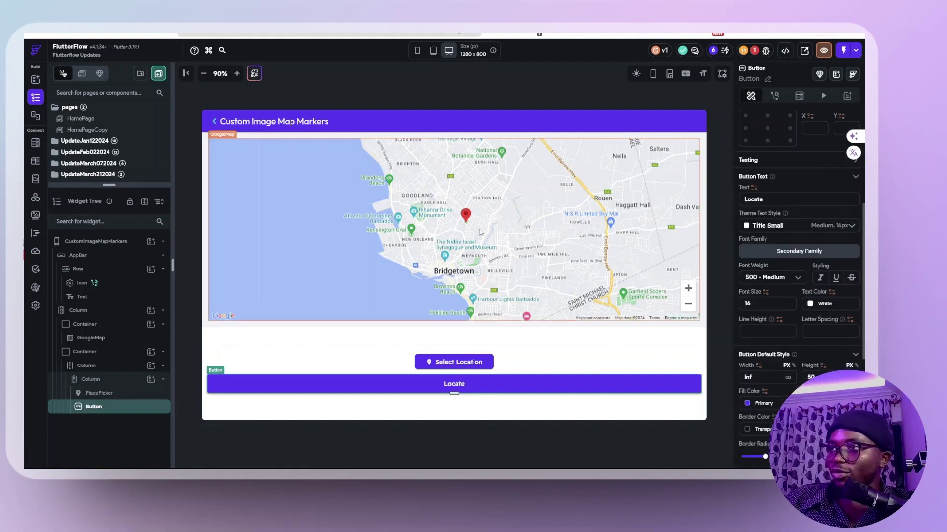
# - Bind the GoogleMap widget's Marker LatLng to the selectedLocation page state variable
pyautogui.click(481, 232)
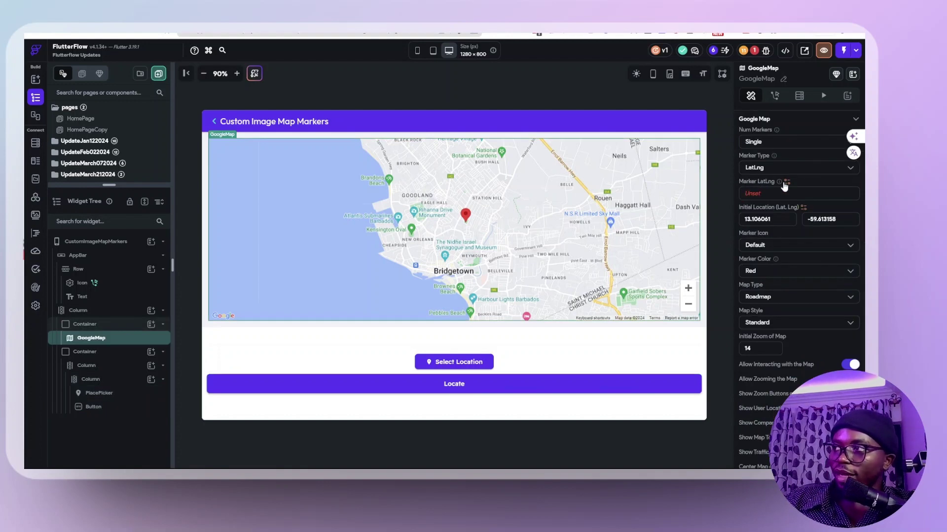
pyautogui.click(785, 182)
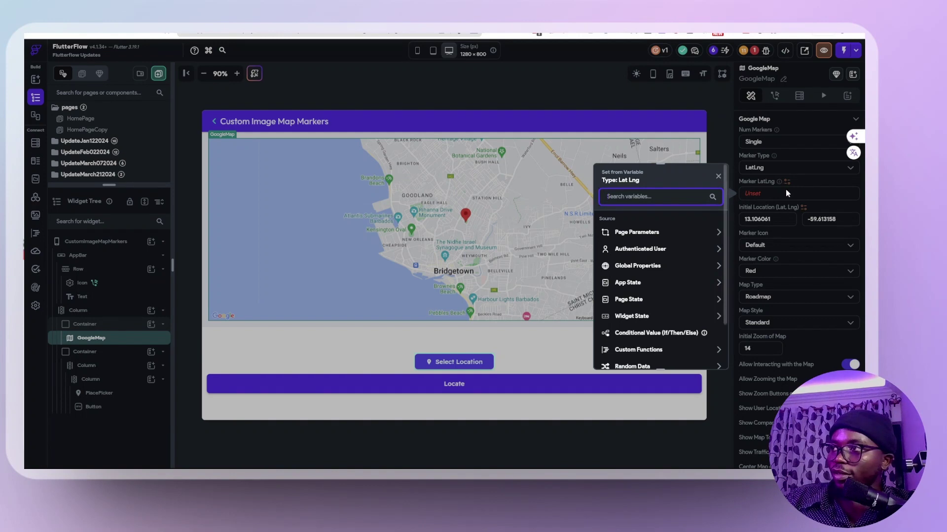
pyautogui.click(813, 181)
pyautogui.moveTo(778, 184)
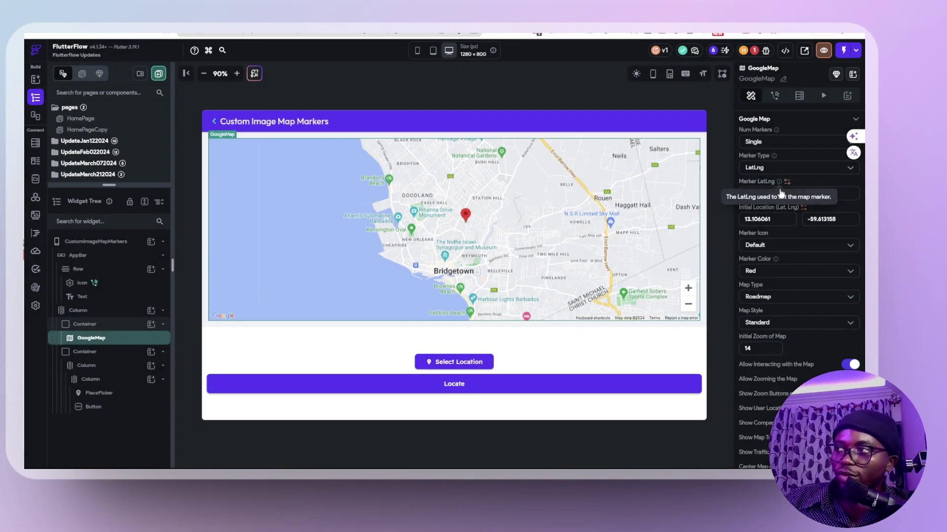
pyautogui.click(786, 182)
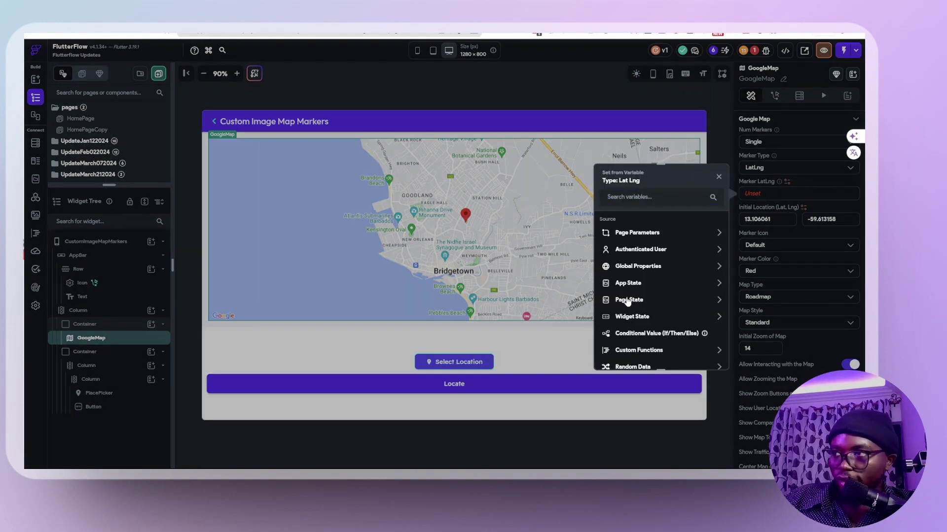
pyautogui.click(627, 301)
pyautogui.click(670, 333)
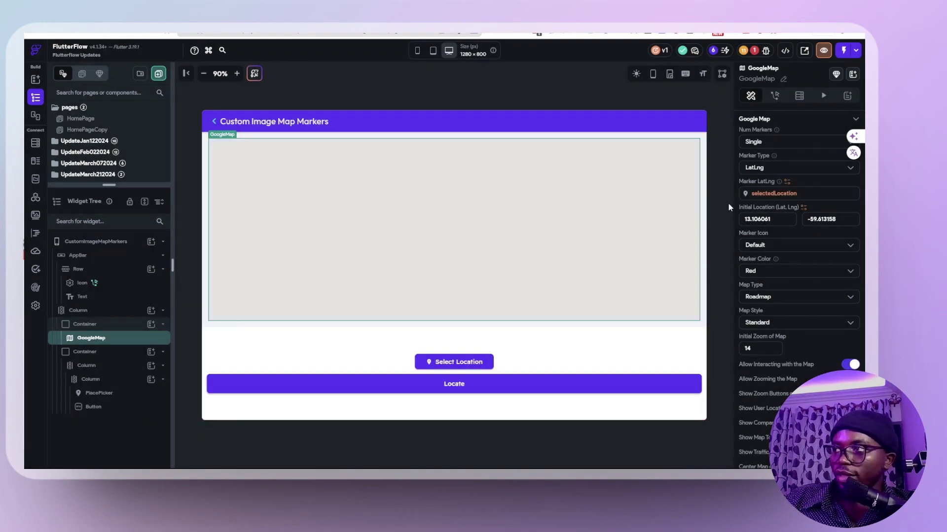
pyautogui.click(703, 231)
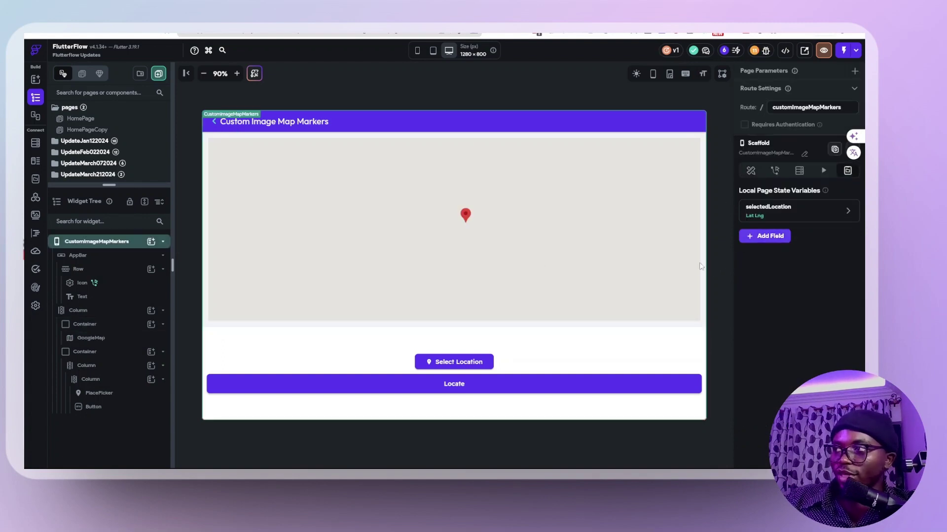
# - Add an On Tap Update Page State action to the Locate button, with the selectedLocation field using the Set Value update type
pyautogui.click(454, 382)
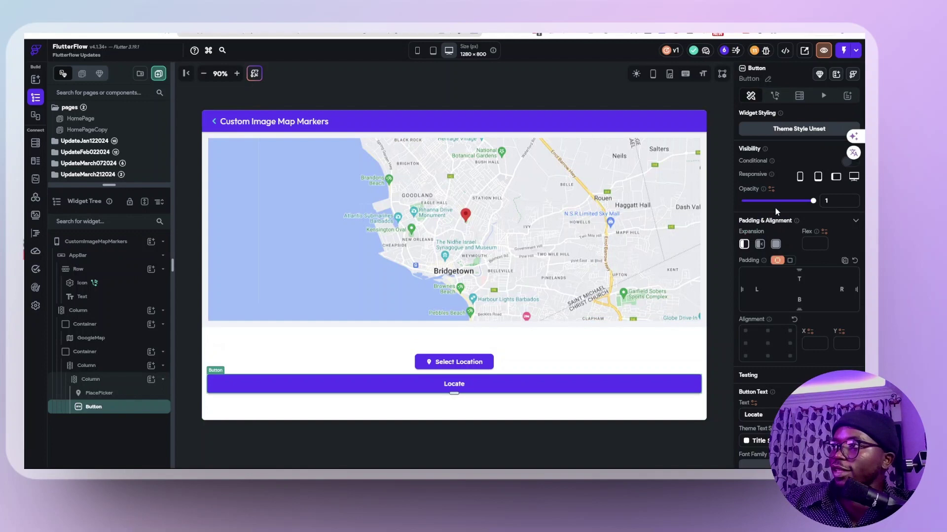
pyautogui.click(775, 96)
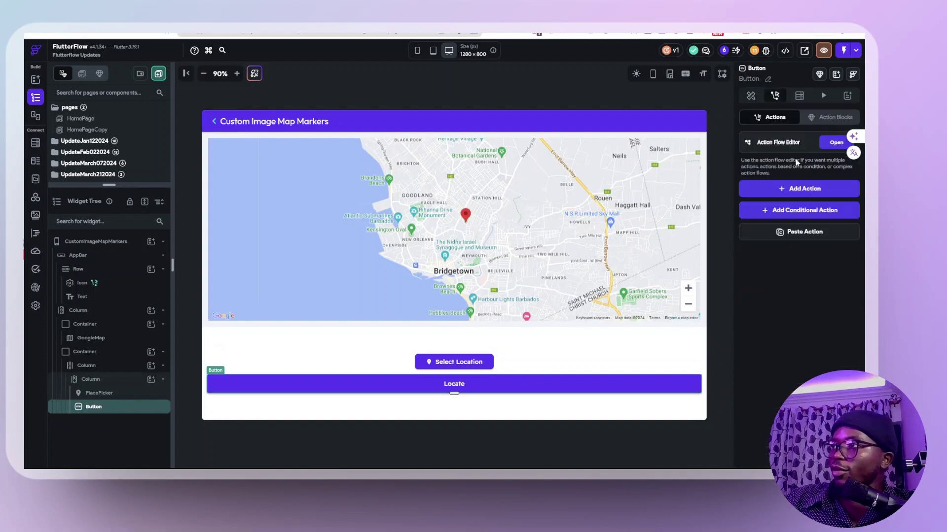
pyautogui.click(805, 189)
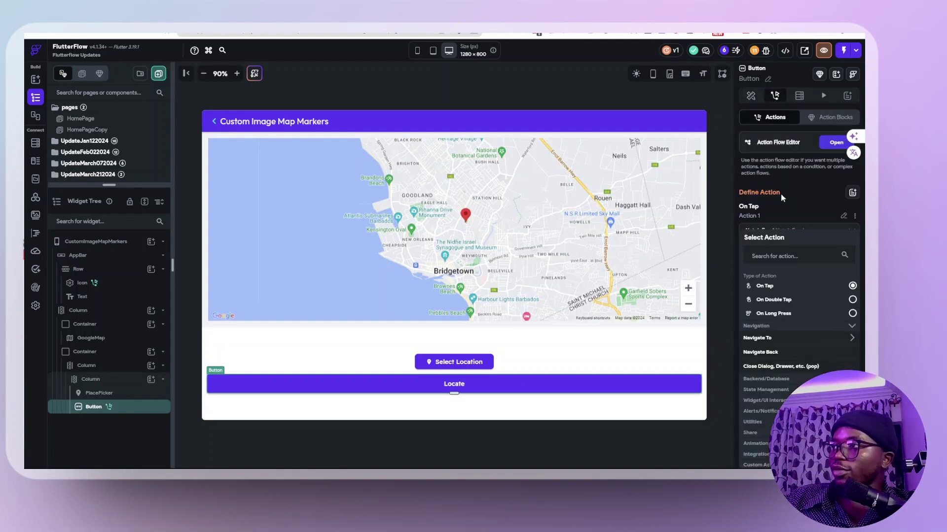
pyautogui.click(773, 268)
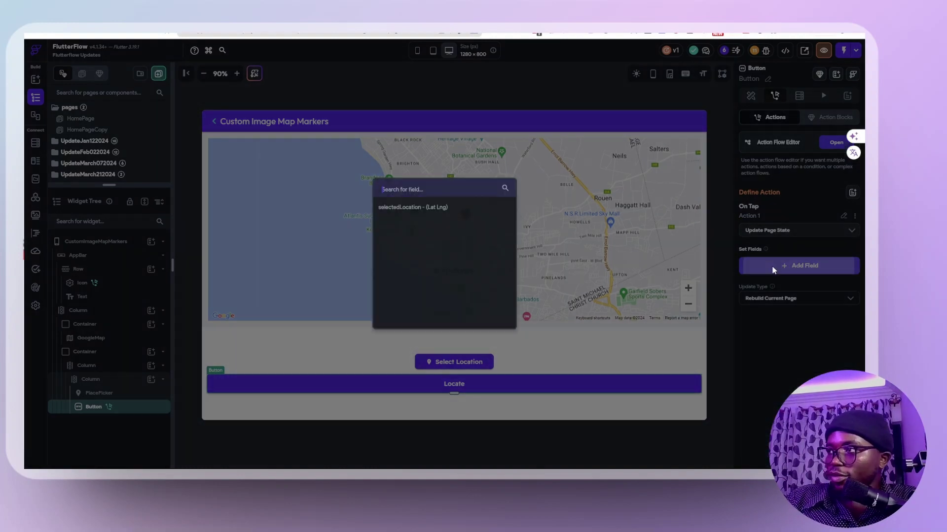
pyautogui.click(420, 211)
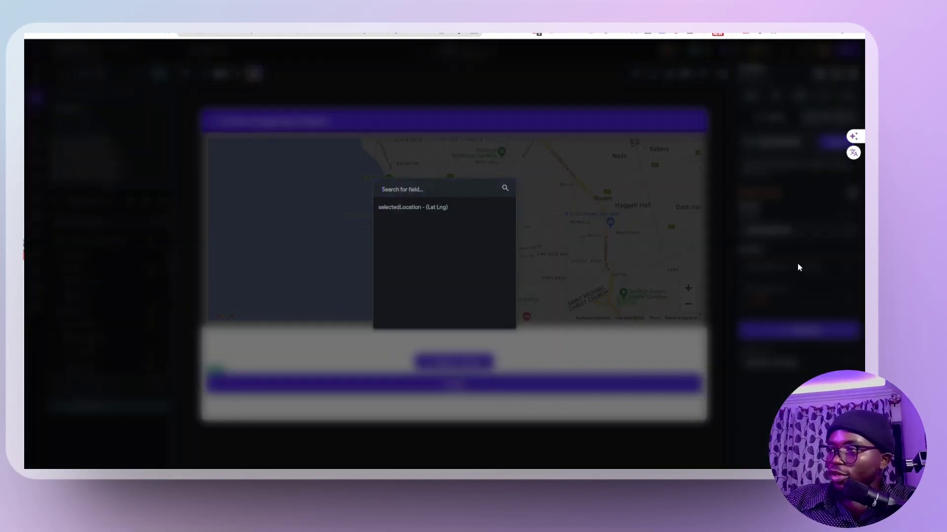
pyautogui.click(771, 300)
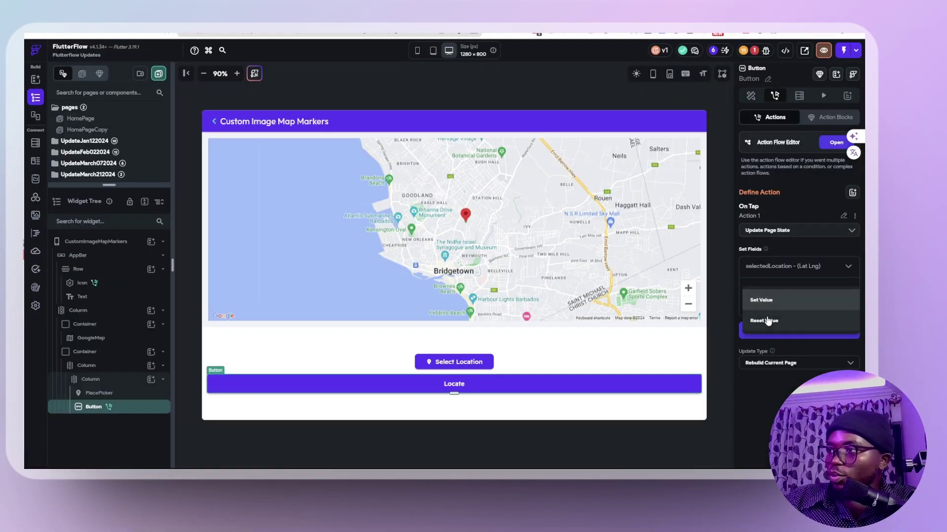
pyautogui.click(761, 300)
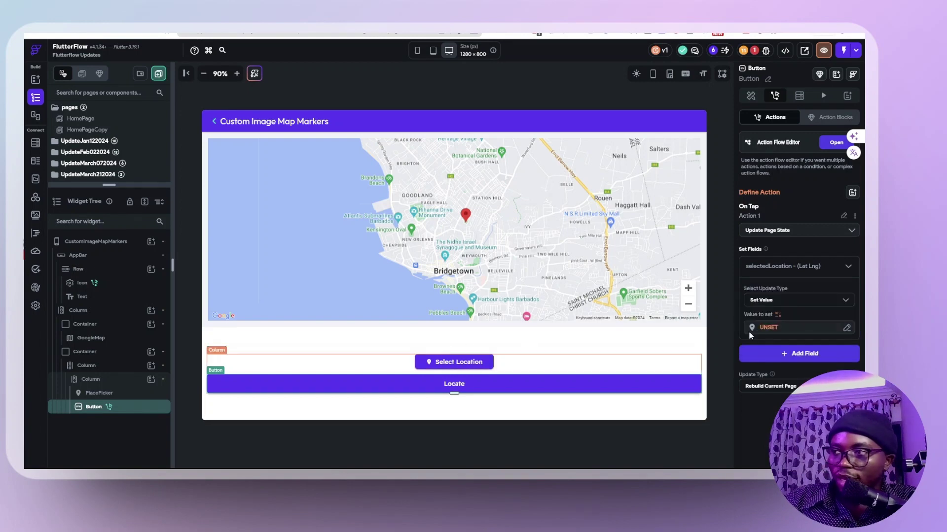
# - Set the Locate action's value for selectedLocation to the LatLng place field of placePickerValue from the widget state
pyautogui.click(770, 329)
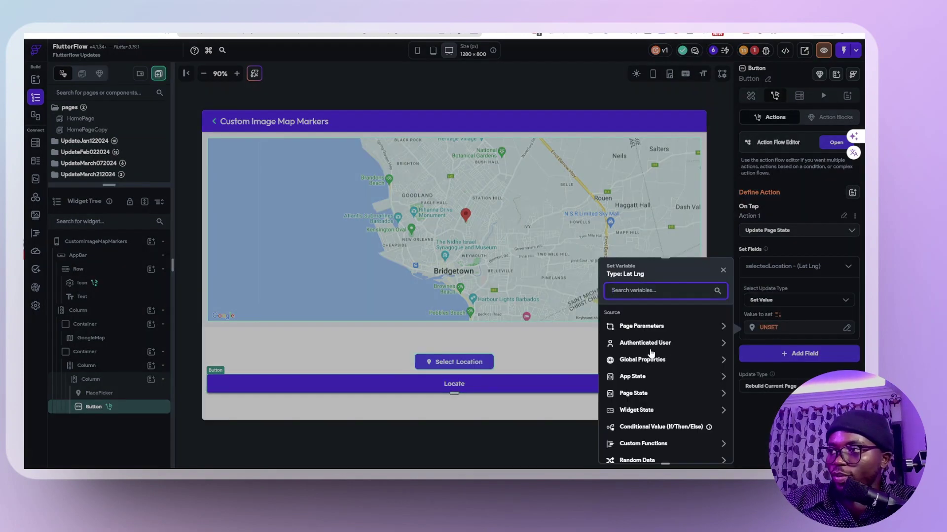
pyautogui.click(635, 410)
pyautogui.scroll(-4, 641, 409)
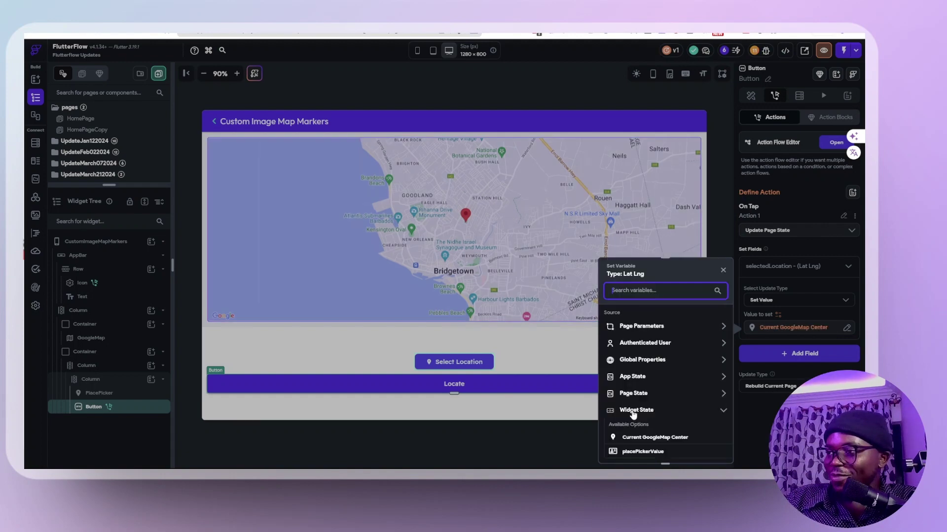
pyautogui.scroll(-1, 634, 414)
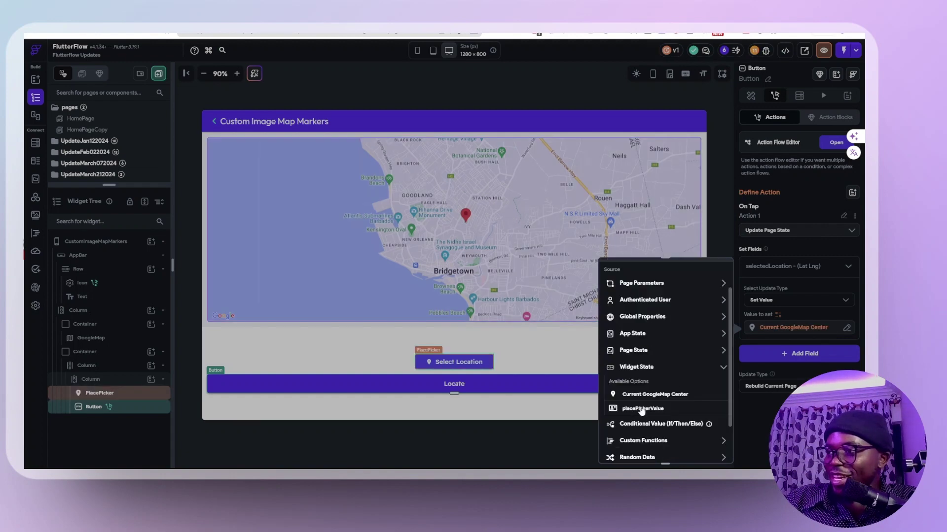
pyautogui.click(642, 409)
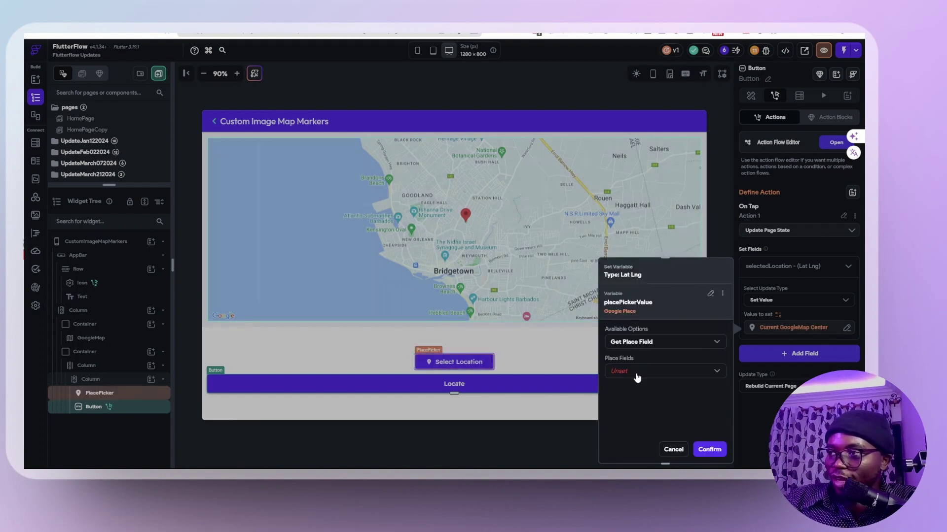
pyautogui.click(636, 375)
pyautogui.click(620, 310)
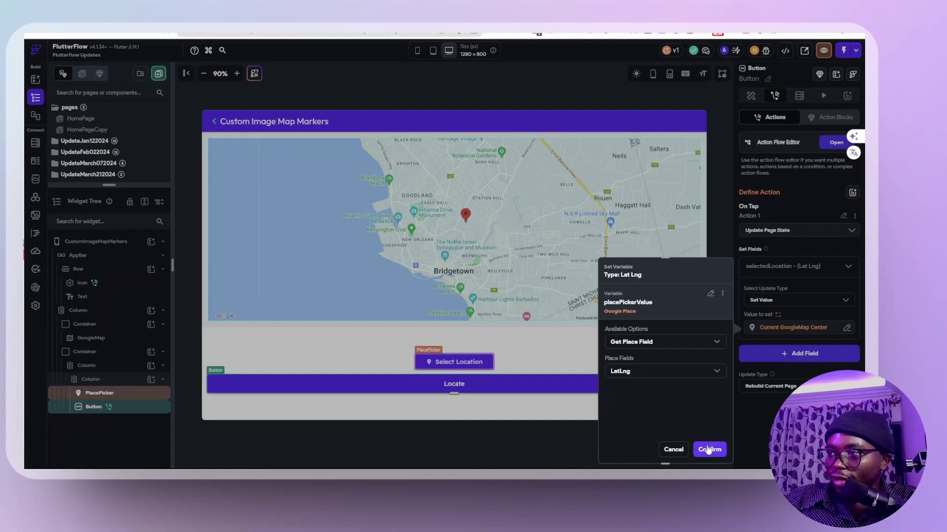
pyautogui.click(709, 449)
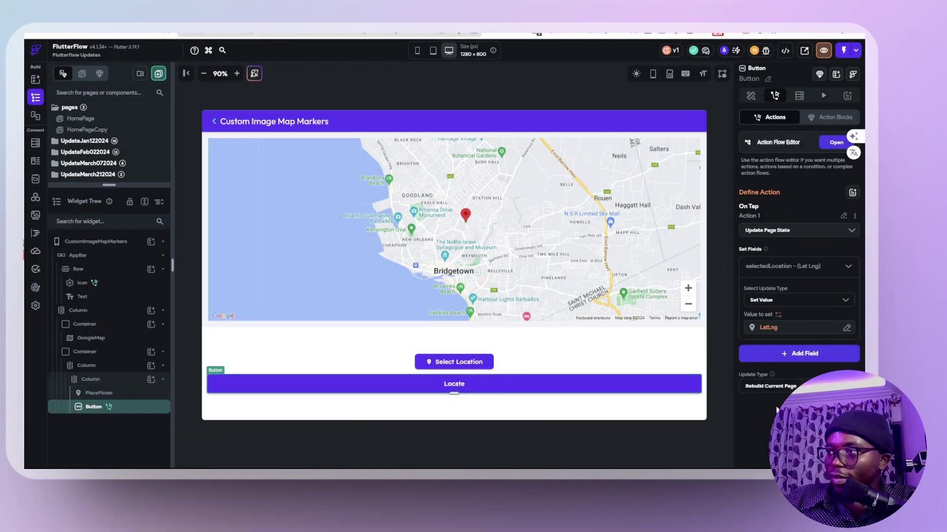
# - Run the app in test mode and open the Custom Image Map Markers page under Update April 18, 2024
pyautogui.click(456, 366)
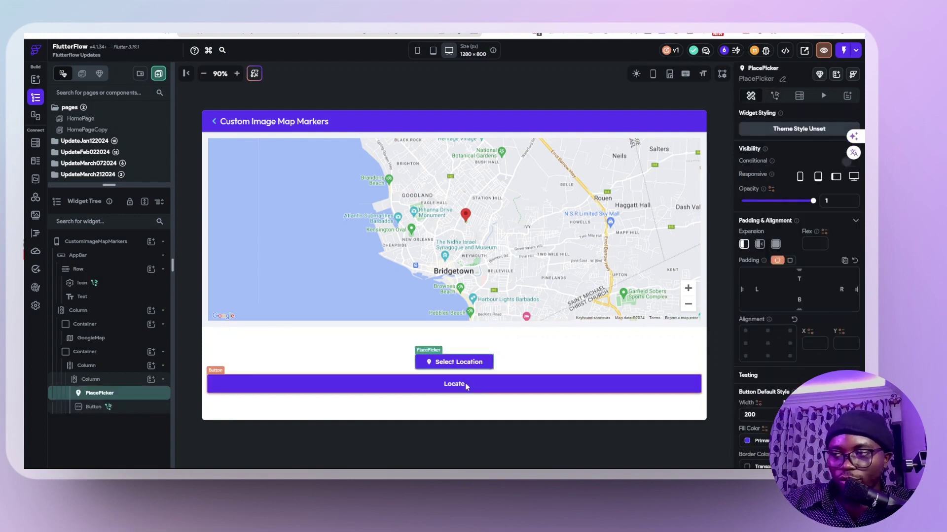
pyautogui.click(433, 106)
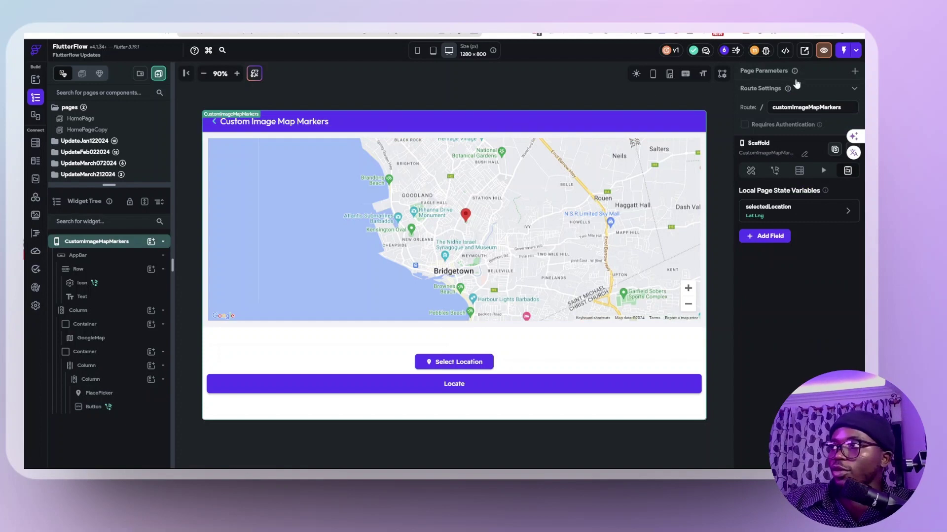
pyautogui.click(845, 54)
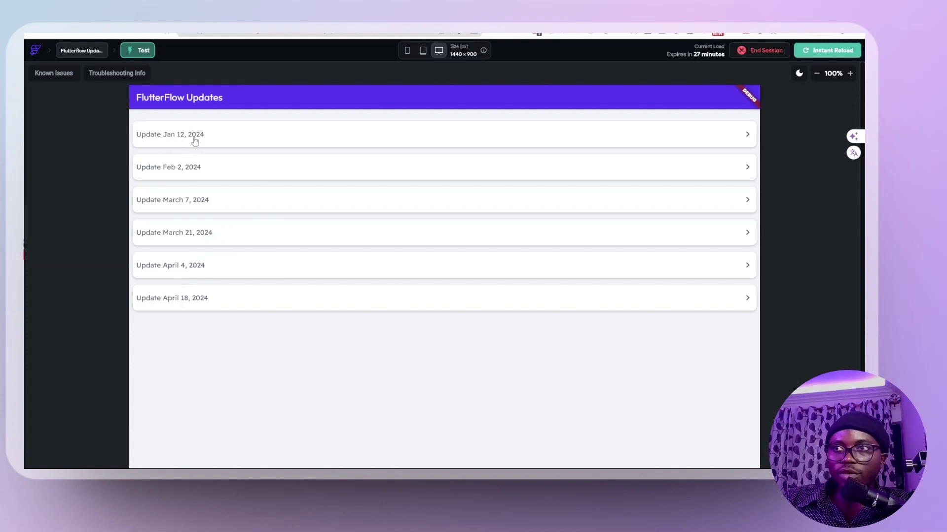
pyautogui.click(190, 299)
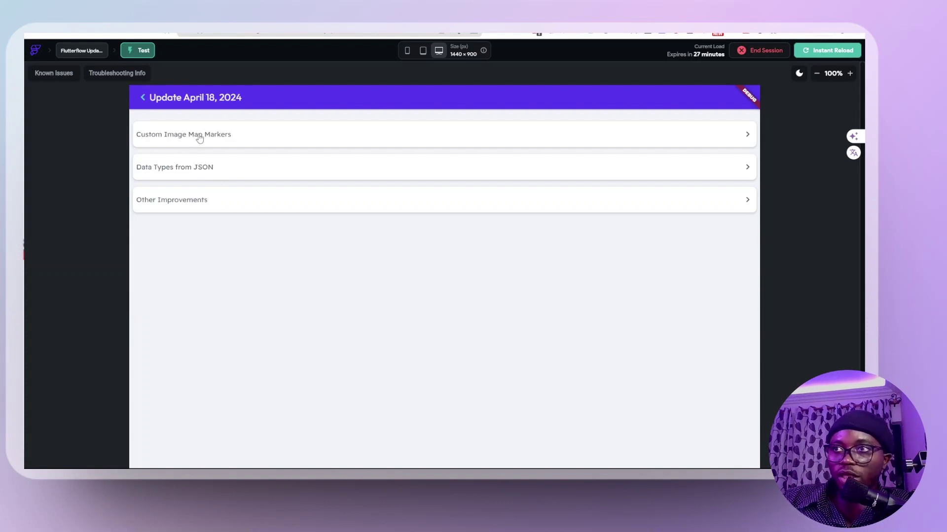
pyautogui.click(200, 139)
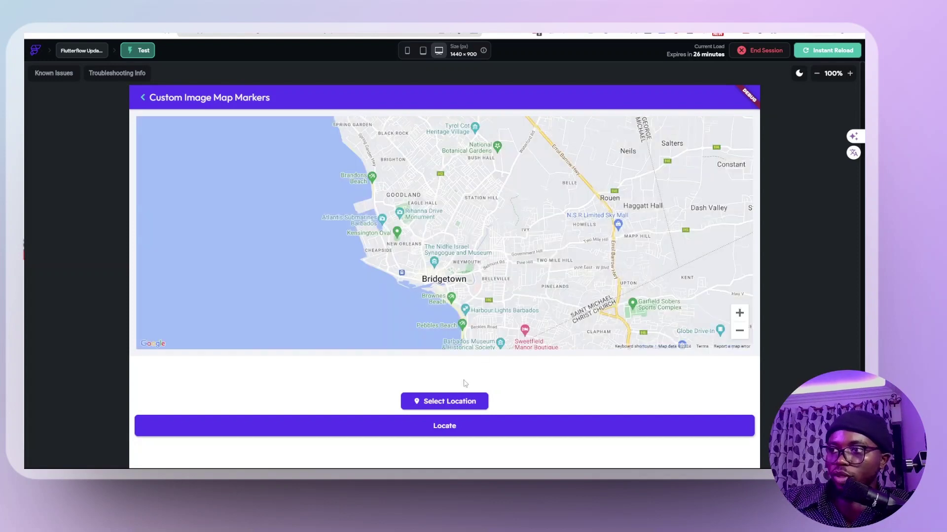
# - Select Douala, Cameroon in the place picker and run the Locate action
pyautogui.click(445, 403)
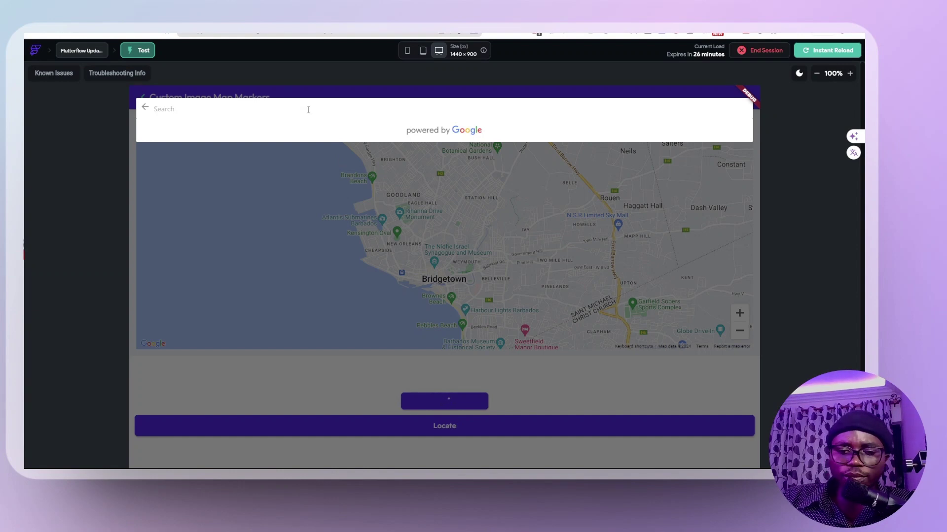
pyautogui.write('Douala')
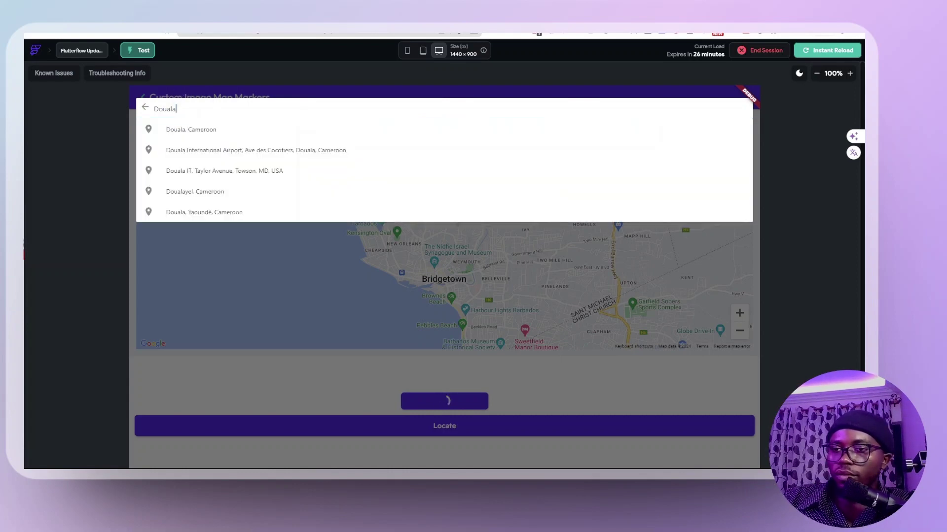
pyautogui.click(223, 133)
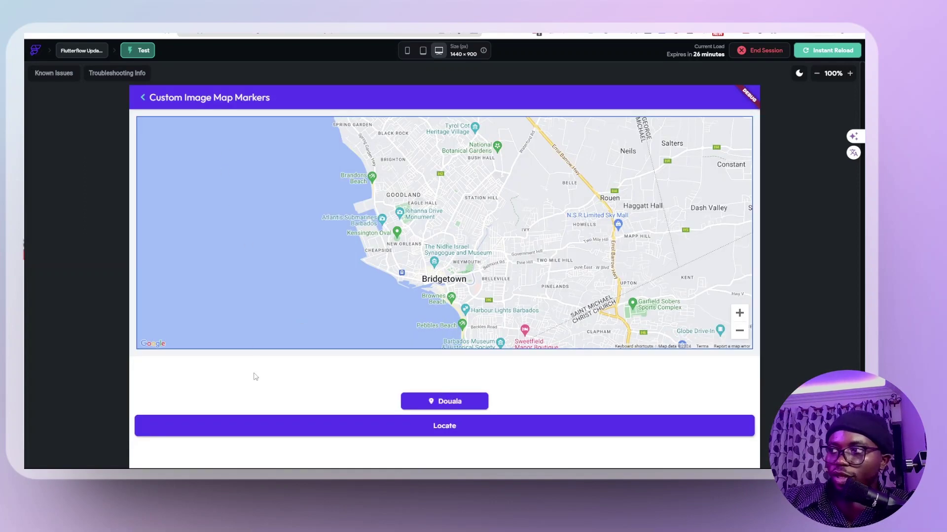
pyautogui.click(345, 432)
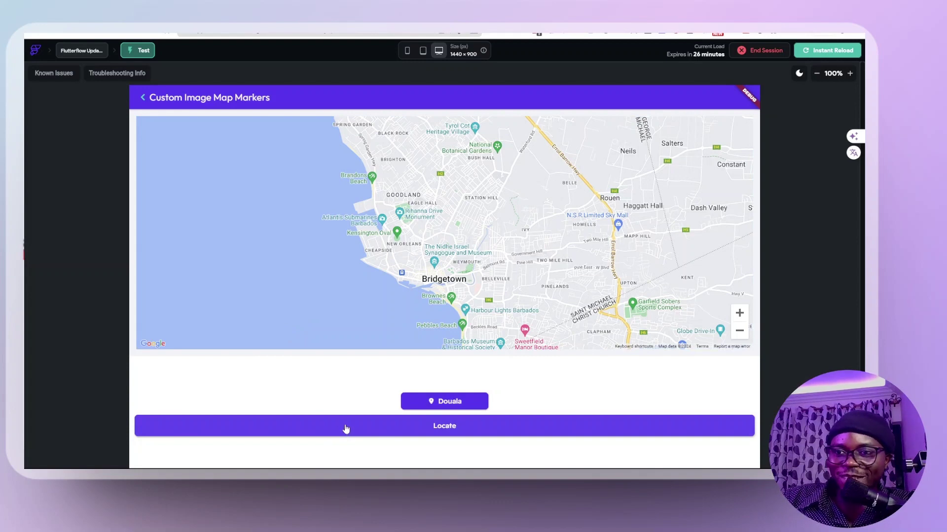
# - Examine the map around Douala, Cameroon to check whether the marker was placed at the picked location
pyautogui.scroll(-2, 652, 268)
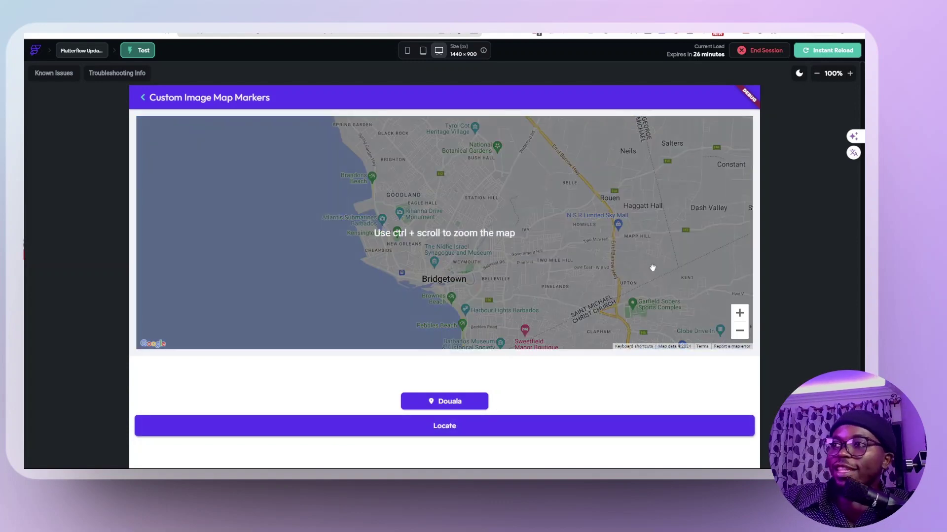
pyautogui.click(739, 331)
pyautogui.click(739, 330)
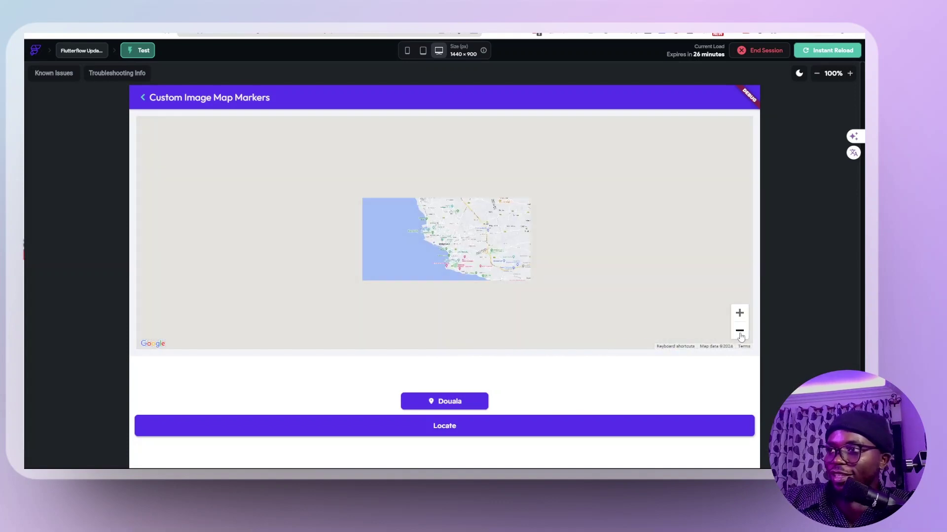
pyautogui.click(739, 331)
pyautogui.click(739, 331)
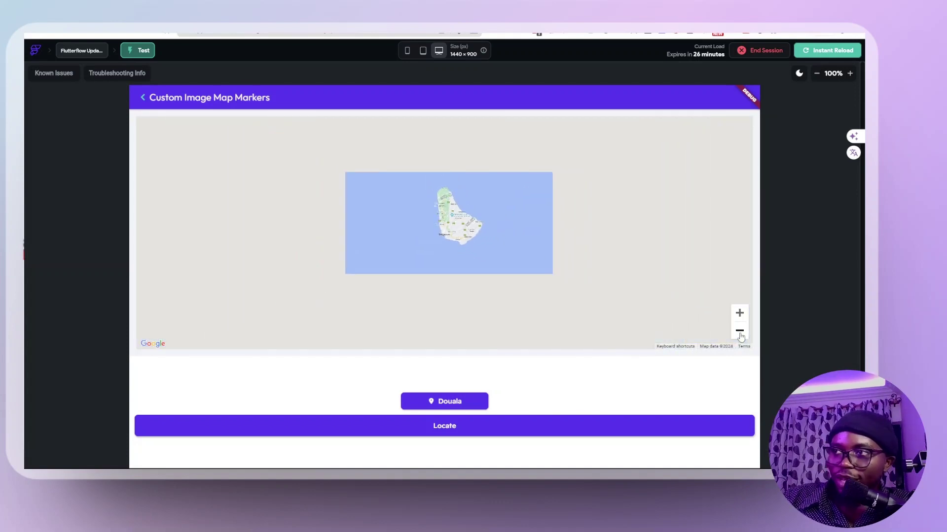
pyautogui.click(739, 331)
pyautogui.click(739, 331)
pyautogui.click(739, 331)
pyautogui.click(739, 330)
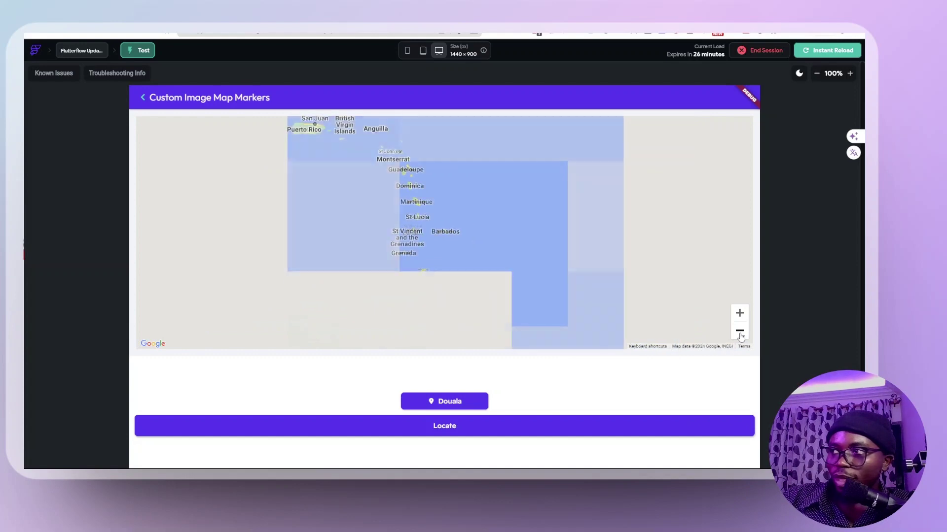
pyautogui.moveTo(434, 320); pyautogui.dragTo(433, 215)
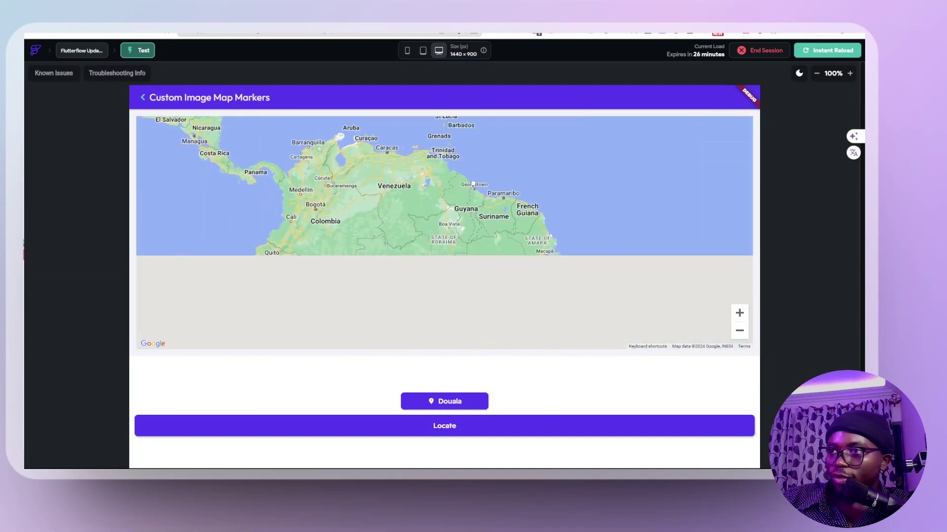
pyautogui.moveTo(439, 341); pyautogui.dragTo(447, 190)
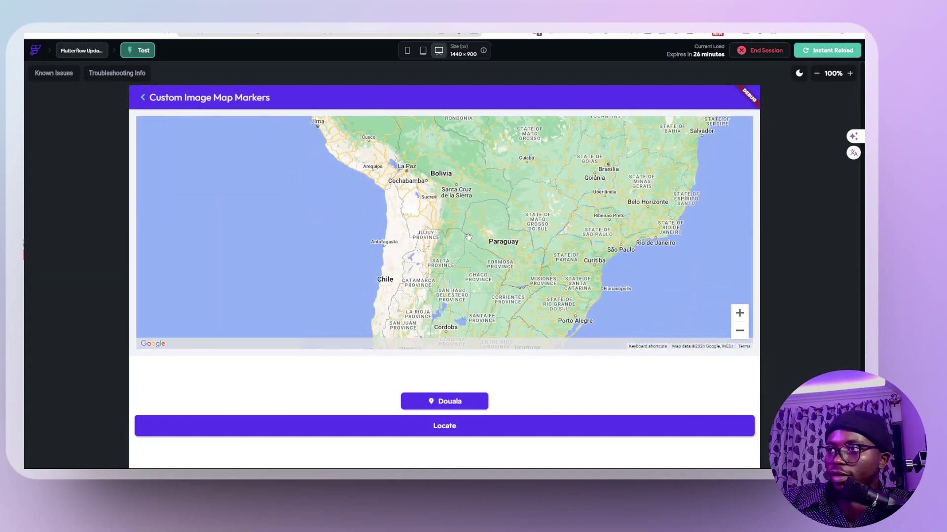
pyautogui.moveTo(592, 236); pyautogui.dragTo(408, 228)
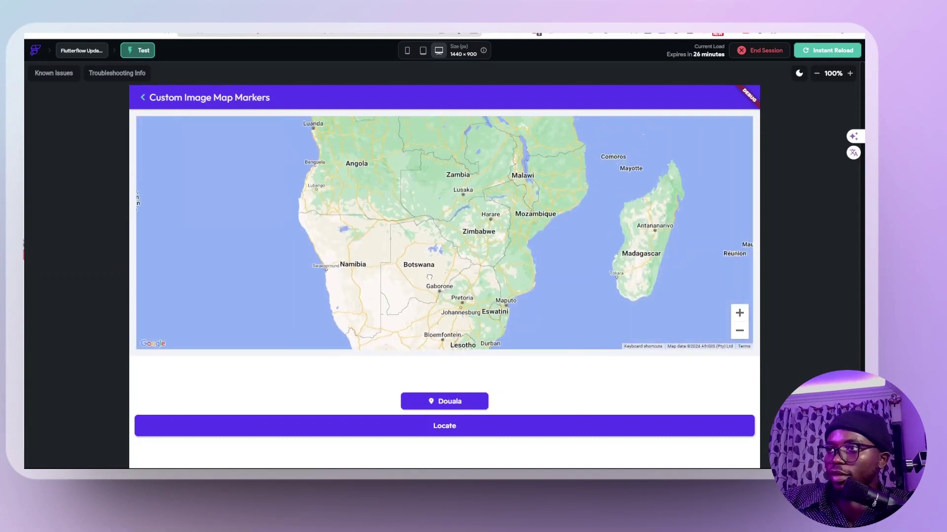
pyautogui.moveTo(414, 133); pyautogui.dragTo(420, 276)
pyautogui.moveTo(325, 166); pyautogui.dragTo(372, 212)
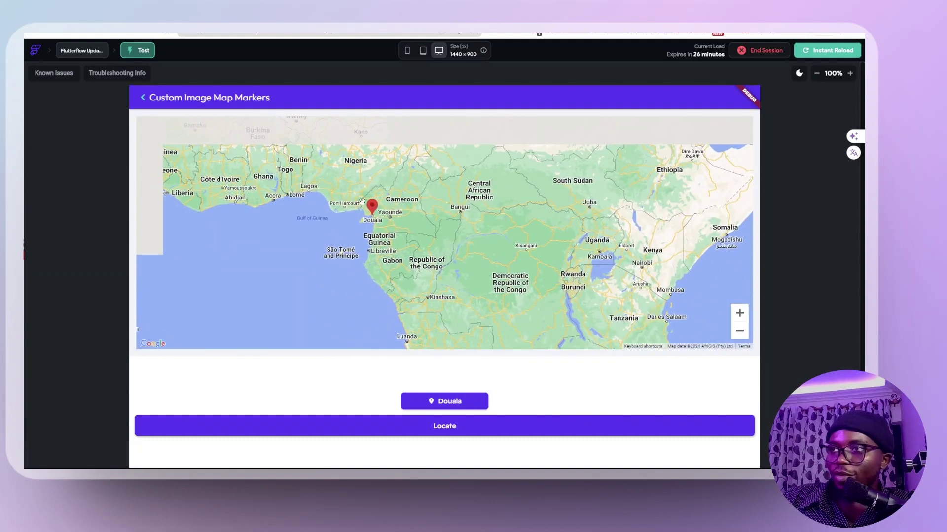
pyautogui.scroll(2, 372, 213)
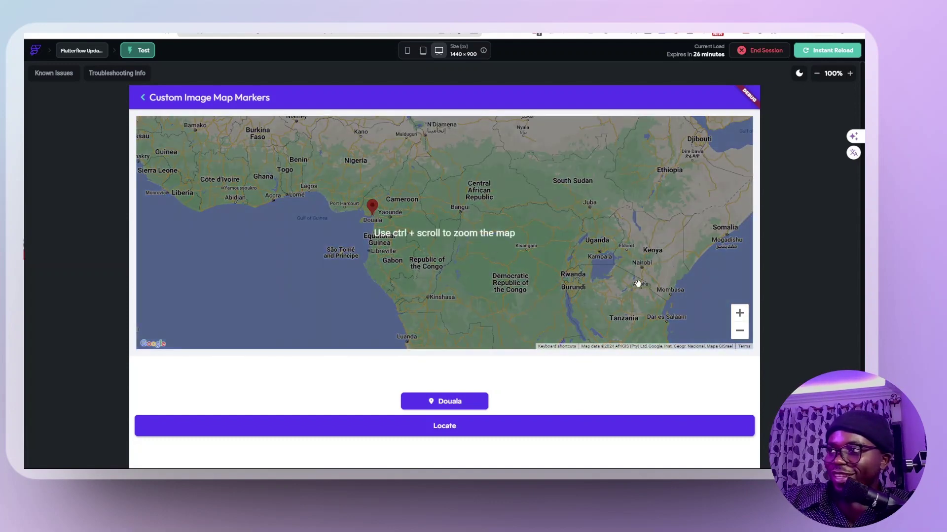
pyautogui.click(739, 313)
pyautogui.click(739, 312)
pyautogui.scroll(-5, 402, 231)
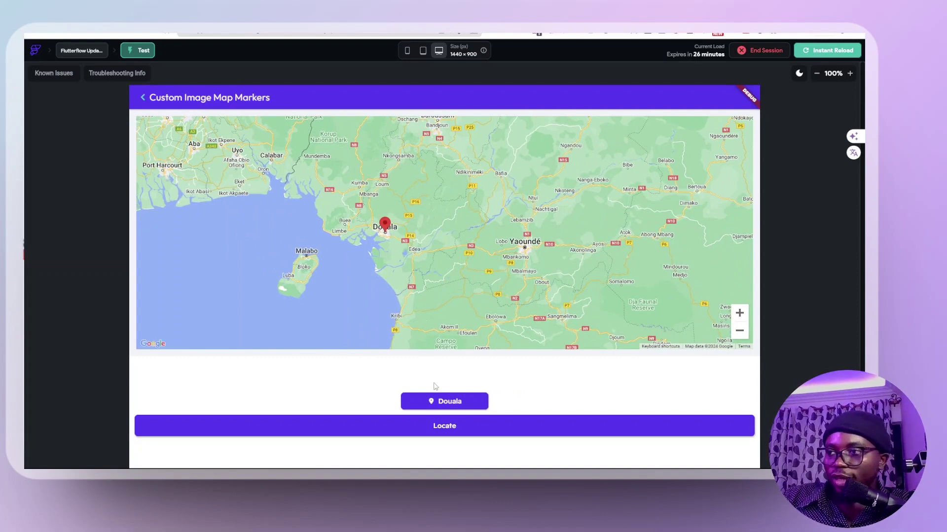
# - Change the picked place to London Luton Airport (LTN), UK and run the Locate action
pyautogui.click(440, 400)
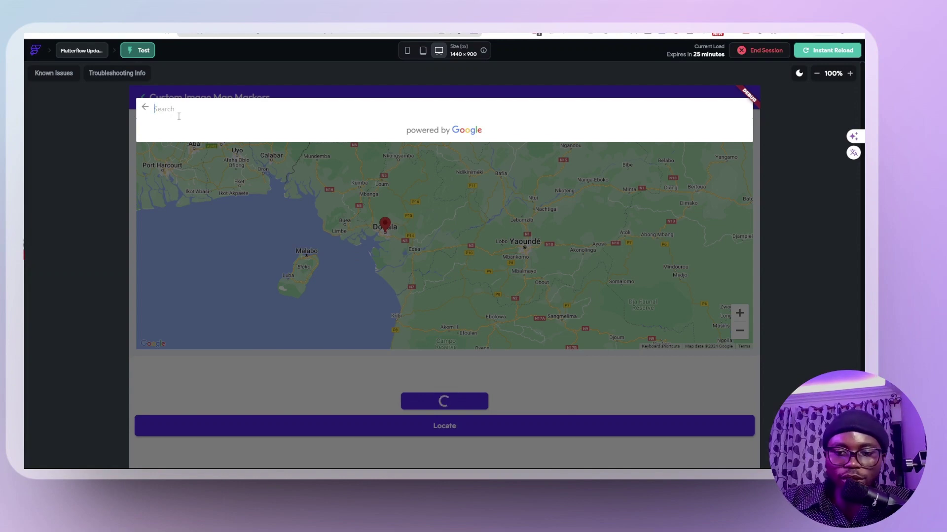
pyautogui.write('London')
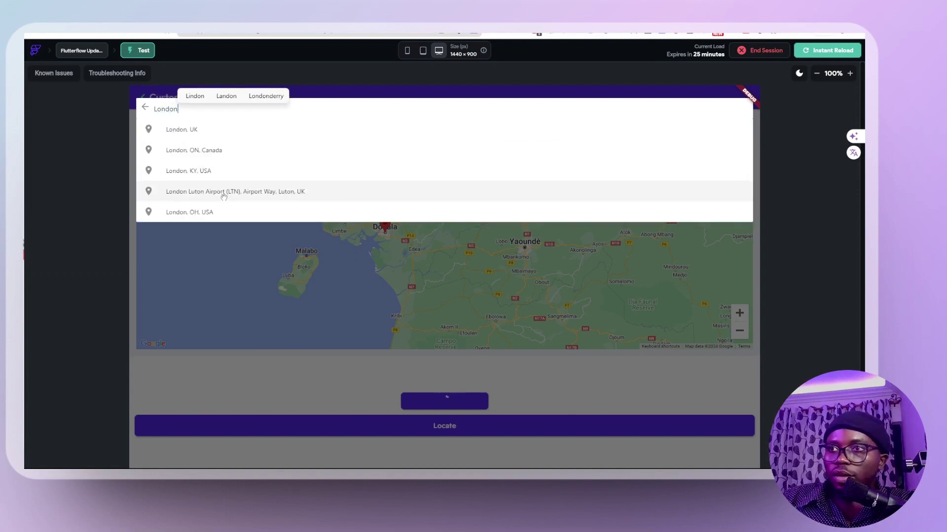
pyautogui.click(223, 192)
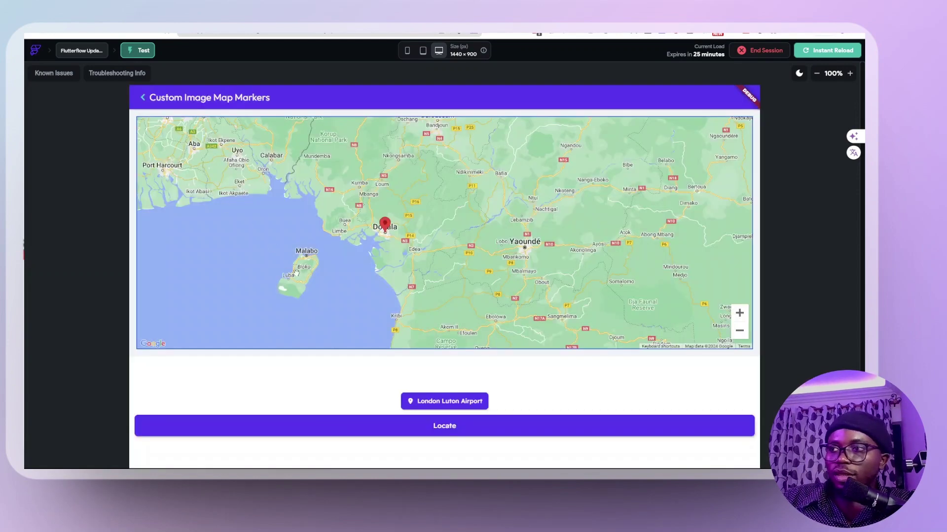
pyautogui.click(444, 424)
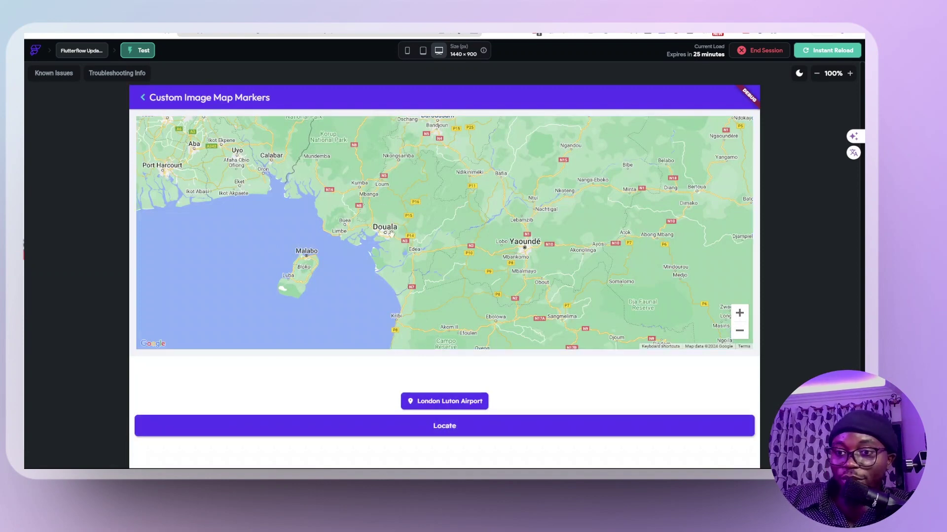
# - Examine the map around the United Kingdom to check the marker's position for London Luton Airport
pyautogui.click(739, 331)
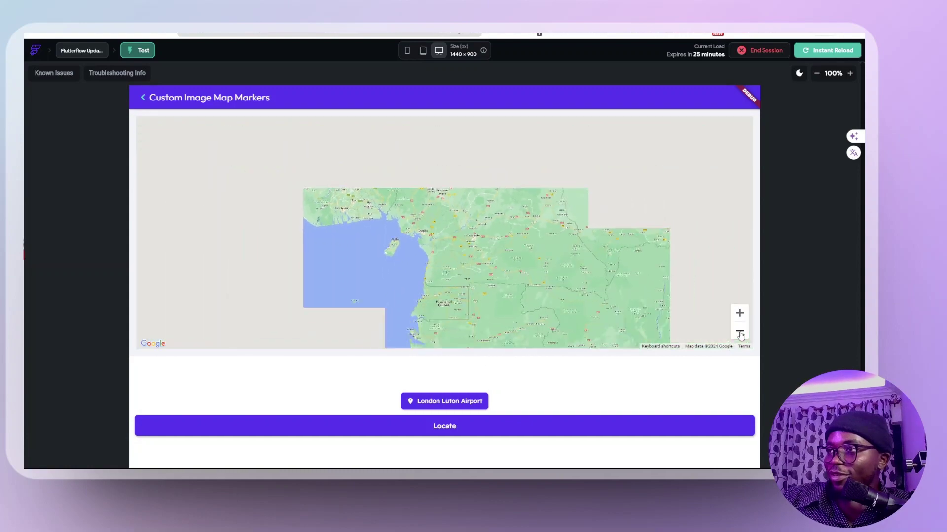
pyautogui.click(739, 331)
pyautogui.scroll(-2, 440, 166)
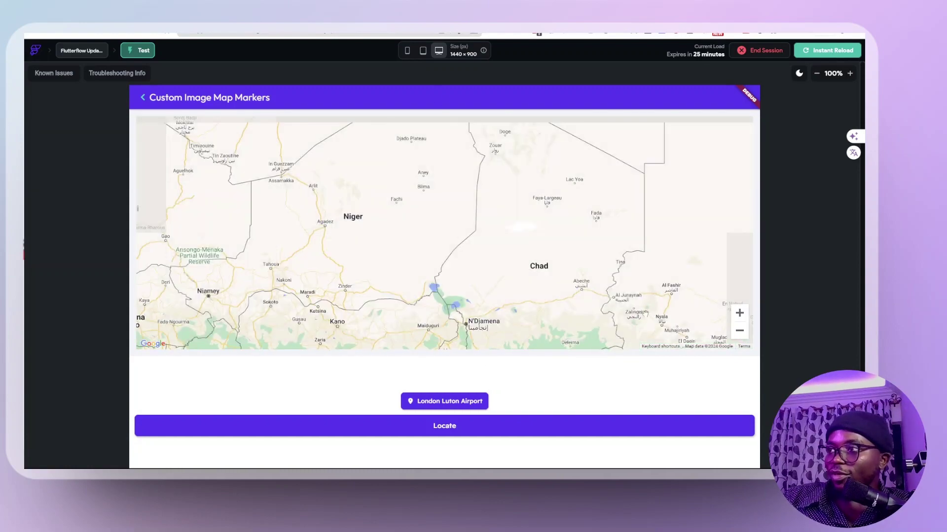
pyautogui.click(738, 338)
pyautogui.click(737, 338)
pyautogui.click(737, 337)
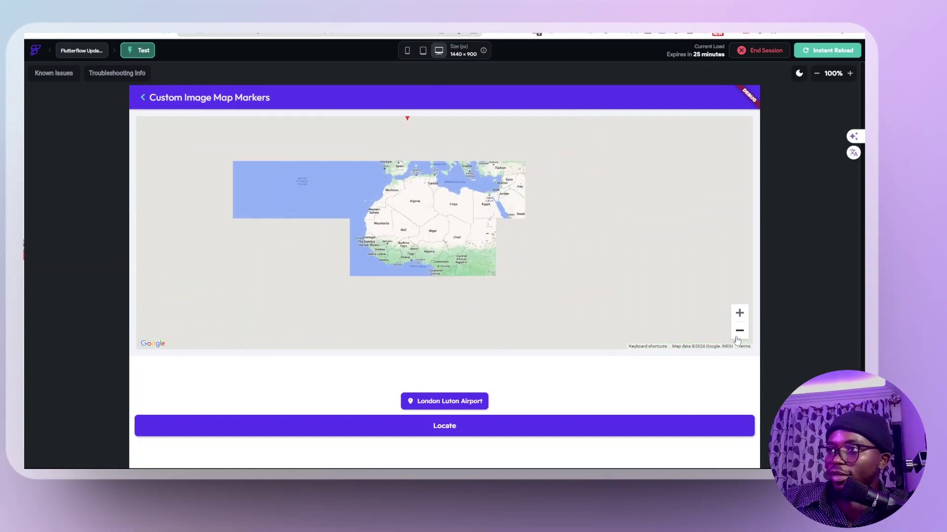
pyautogui.moveTo(457, 209); pyautogui.dragTo(454, 285)
pyautogui.moveTo(408, 206); pyautogui.dragTo(429, 280)
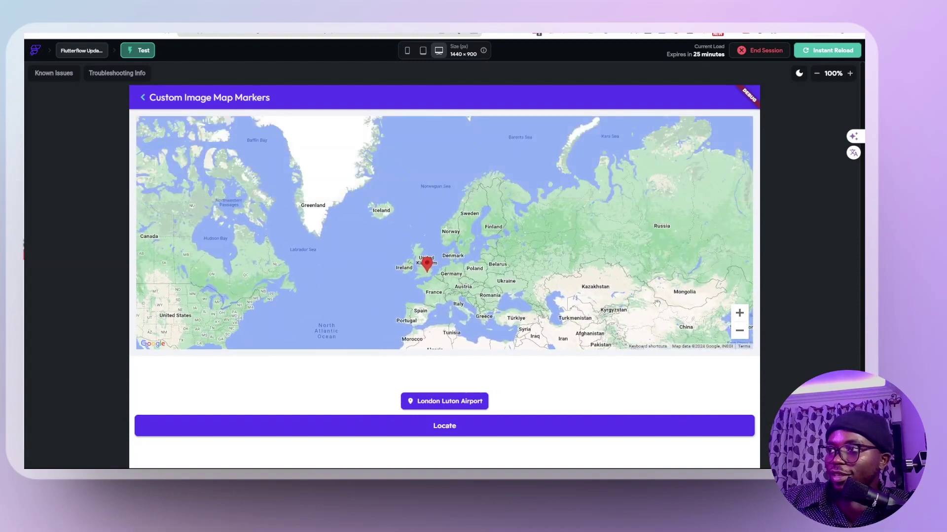
pyautogui.click(735, 318)
pyautogui.click(735, 318)
pyautogui.click(735, 318)
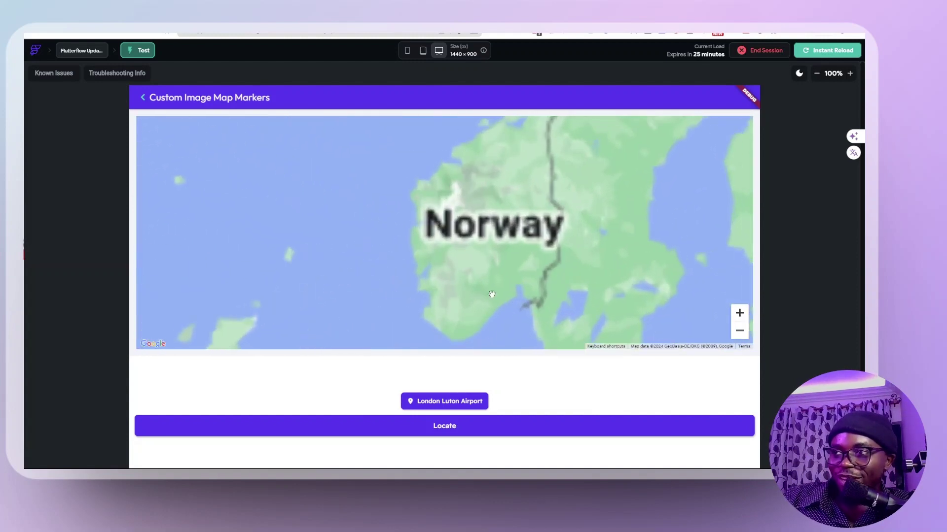
pyautogui.moveTo(412, 318); pyautogui.dragTo(448, 190)
pyautogui.scroll(-5, 449, 190)
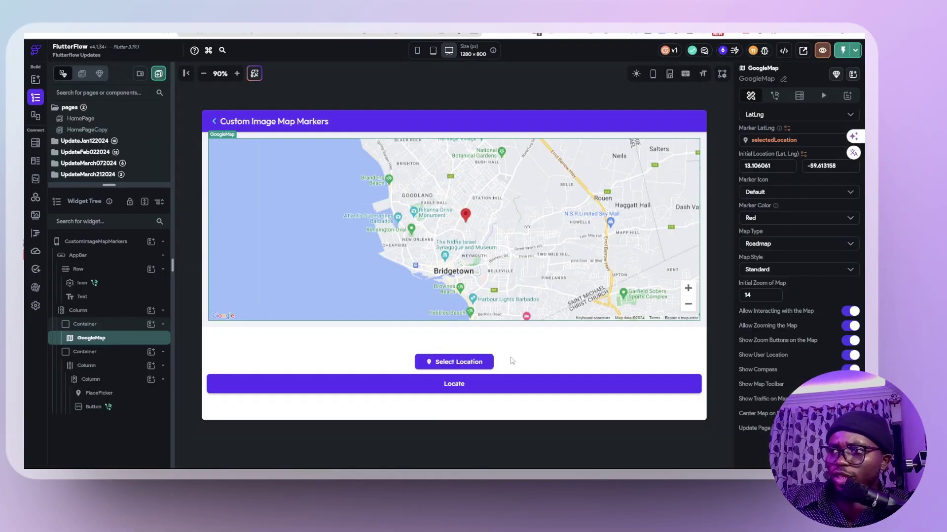
# - Add a Google Map Move Map Center action after Update Page State in the Locate button's On Tap flow
pyautogui.click(484, 389)
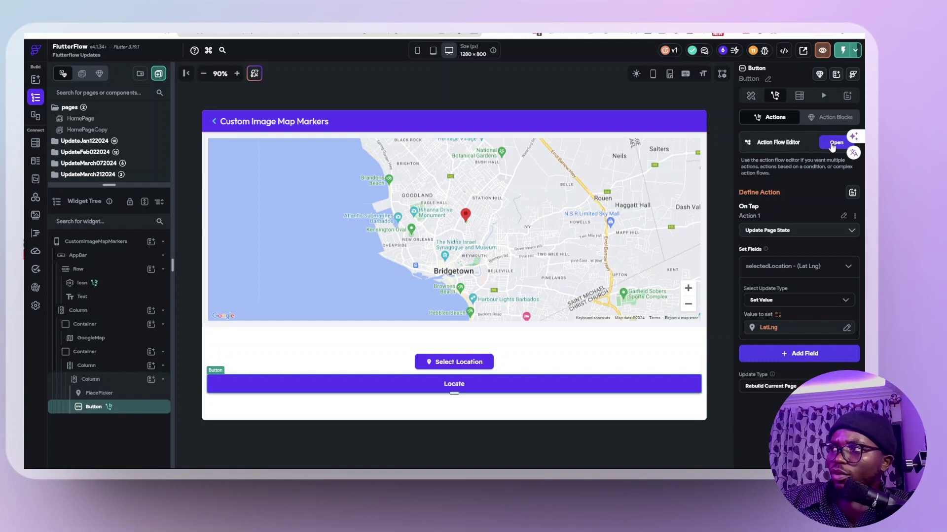
pyautogui.click(835, 143)
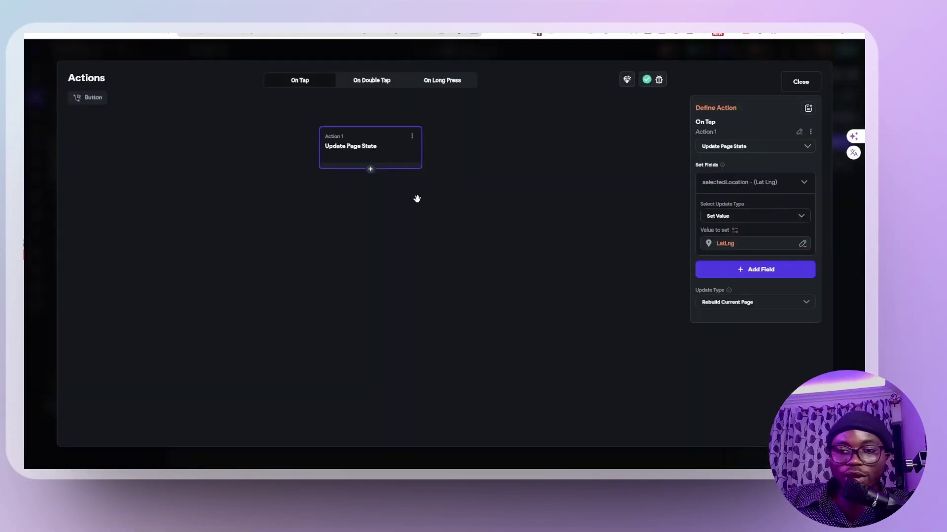
pyautogui.click(370, 170)
pyautogui.click(376, 186)
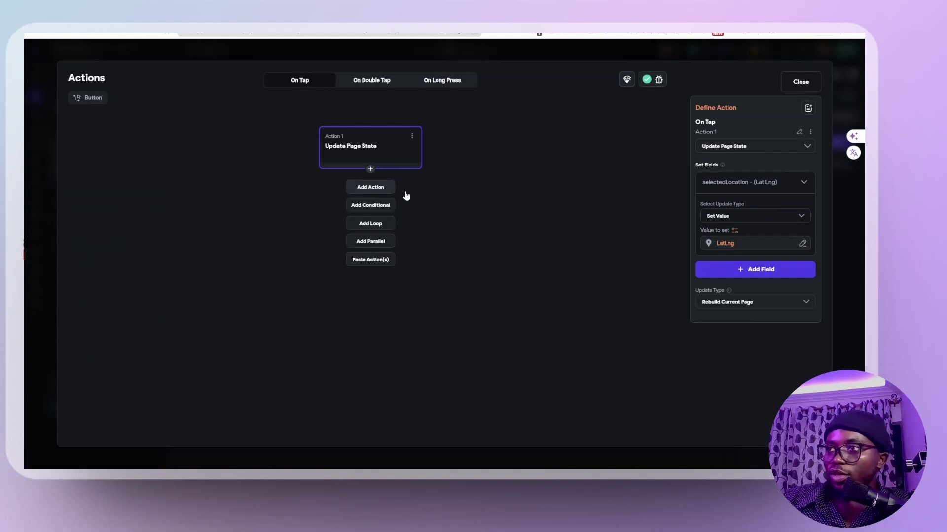
pyautogui.click(759, 167)
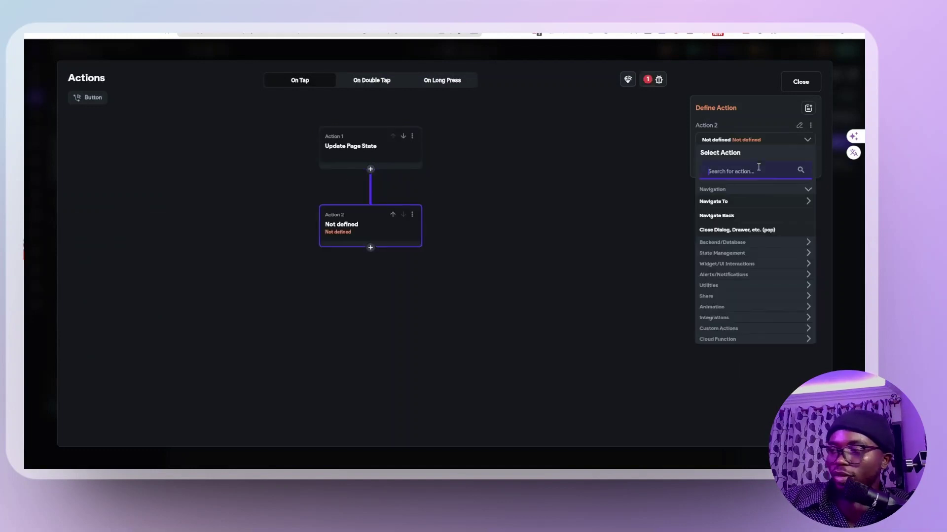
pyautogui.write('map')
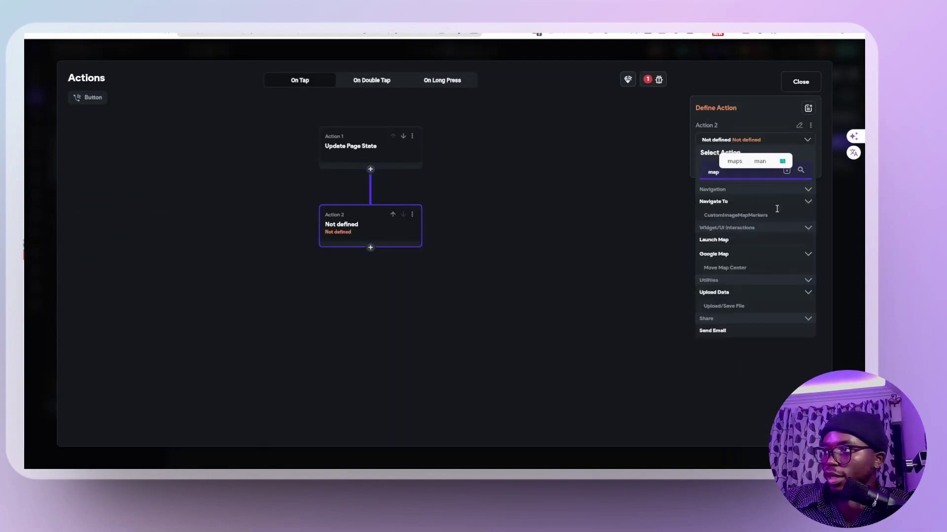
pyautogui.click(733, 268)
# - Set the new map center's value to the selectedLocation page state variable and close the action flow editor
pyautogui.click(721, 200)
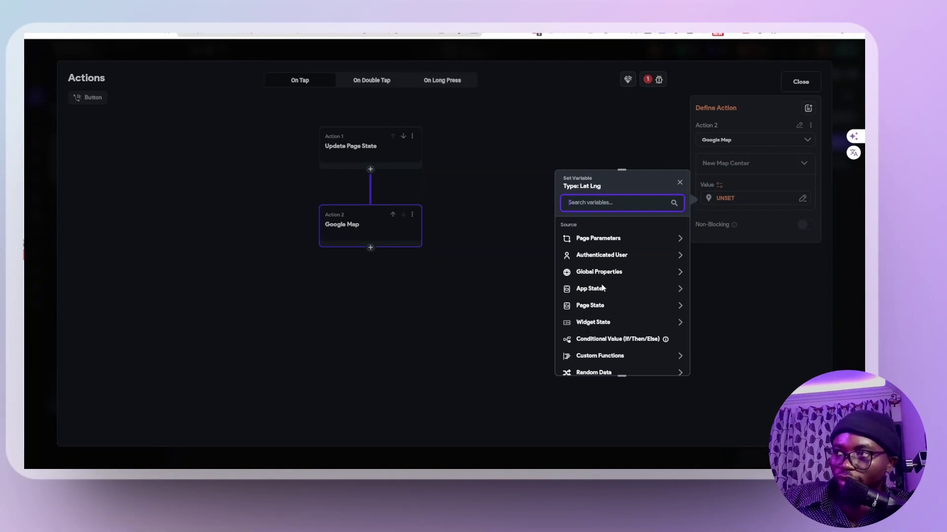
pyautogui.click(595, 307)
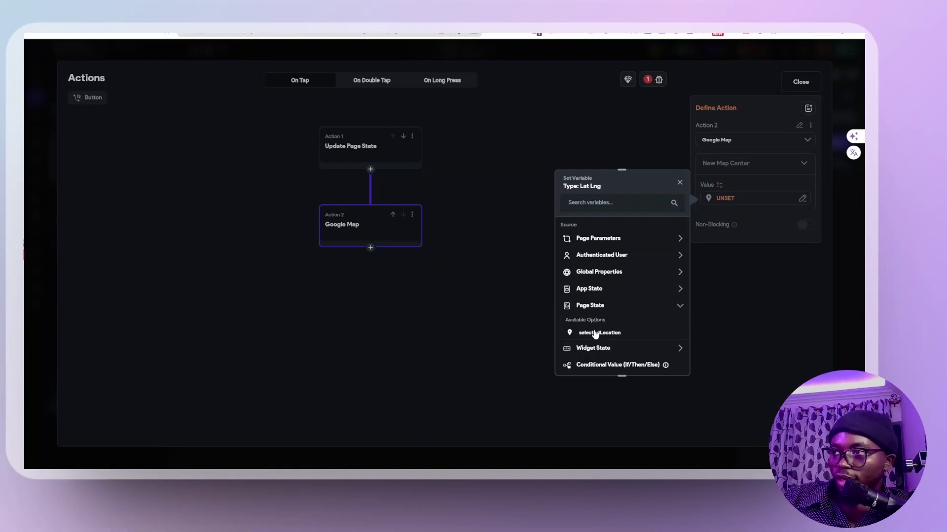
pyautogui.click(598, 333)
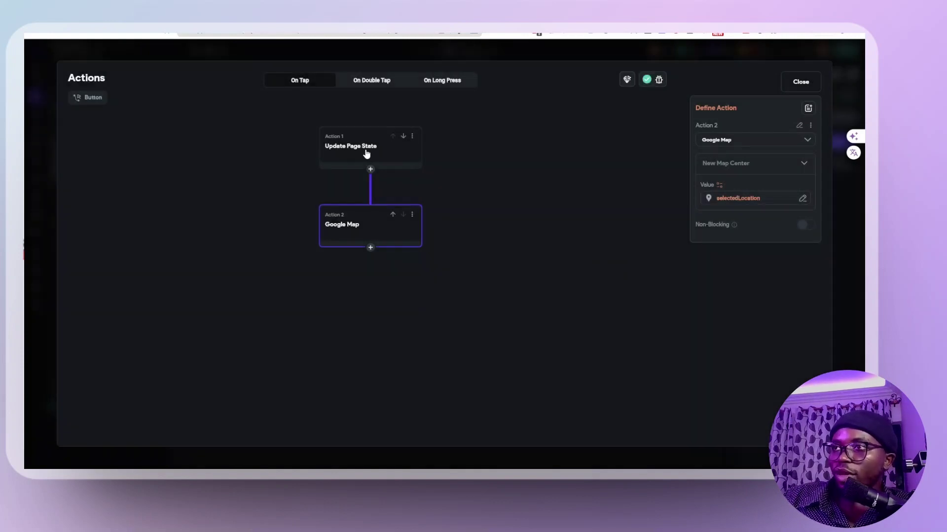
pyautogui.click(366, 154)
pyautogui.click(372, 232)
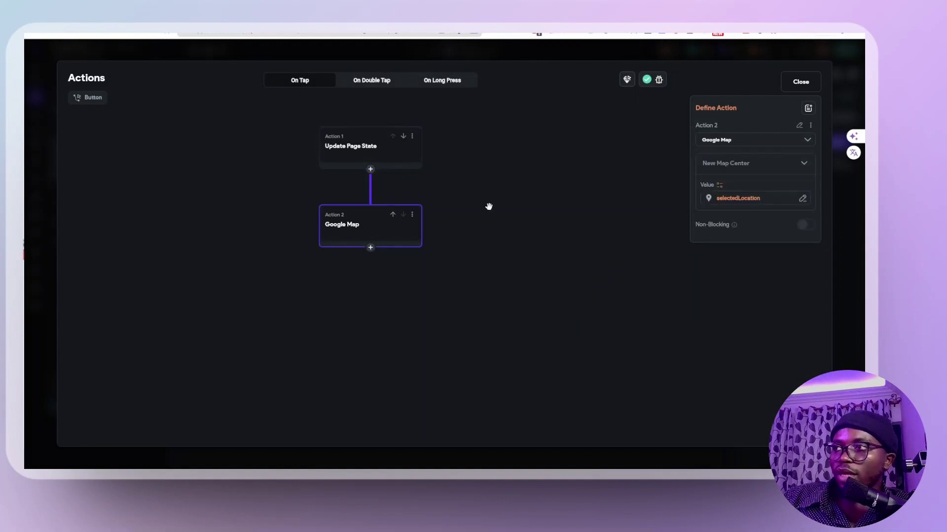
pyautogui.click(488, 205)
pyautogui.click(800, 83)
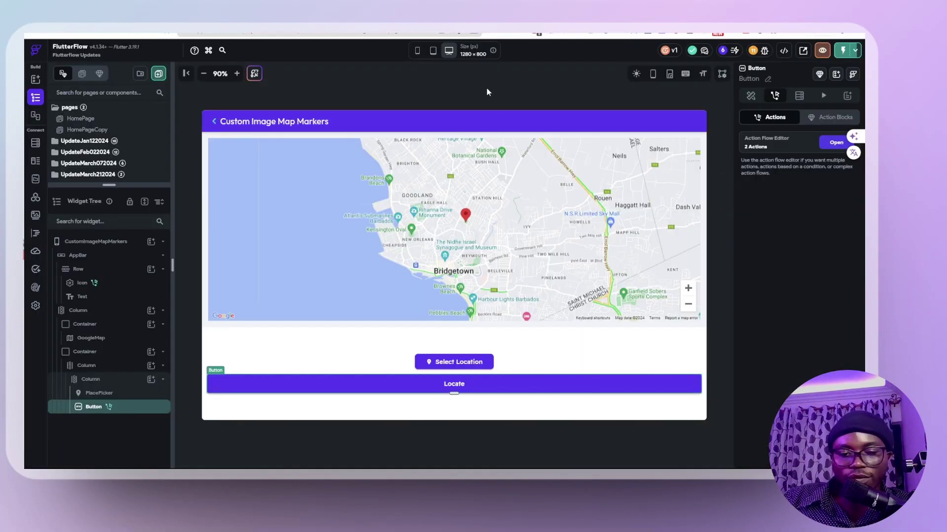
pyautogui.click(487, 87)
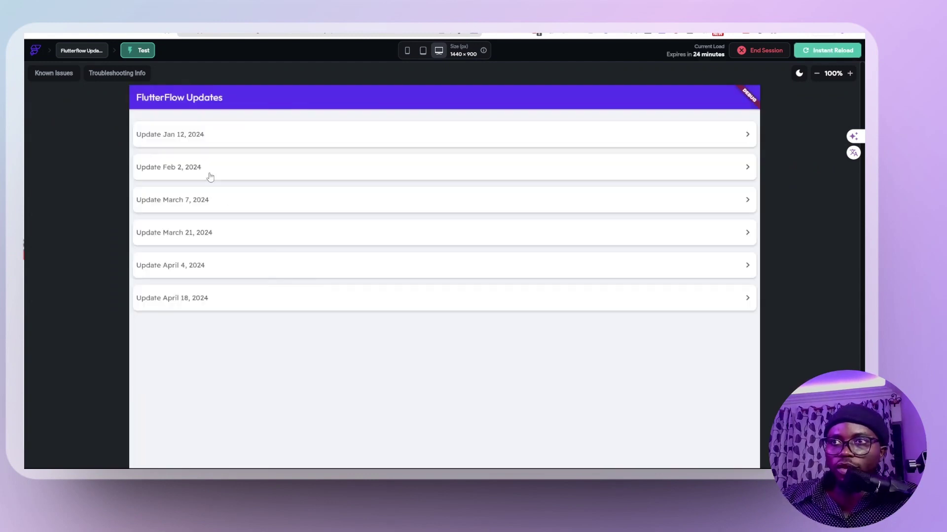
# - Open the Custom Image Map Markers page under Update April 18, 2024, pick Kribi, Cameroon as the location and run the Locate action
pyautogui.click(230, 304)
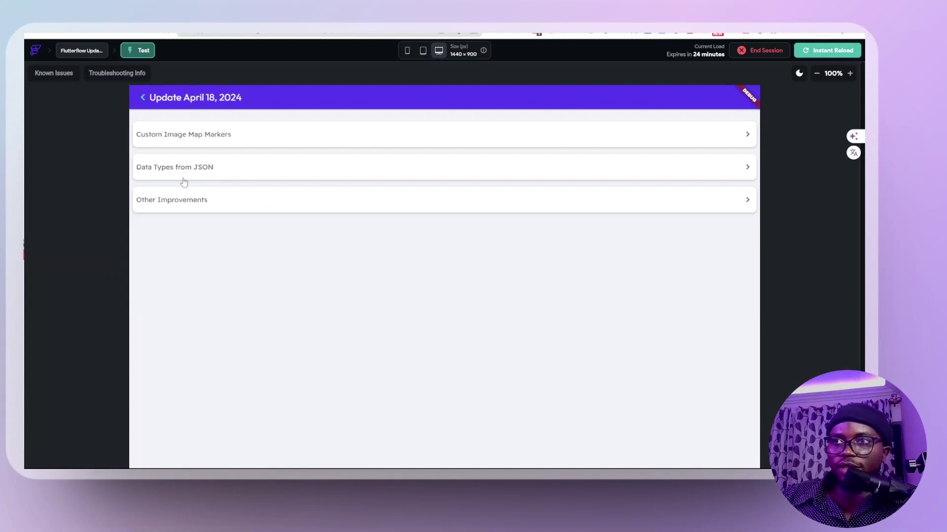
pyautogui.click(207, 139)
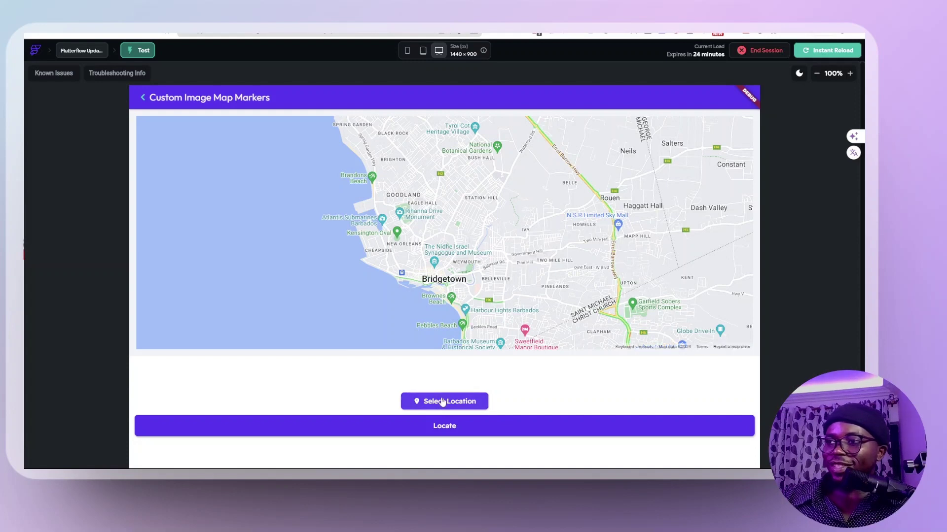
pyautogui.click(442, 402)
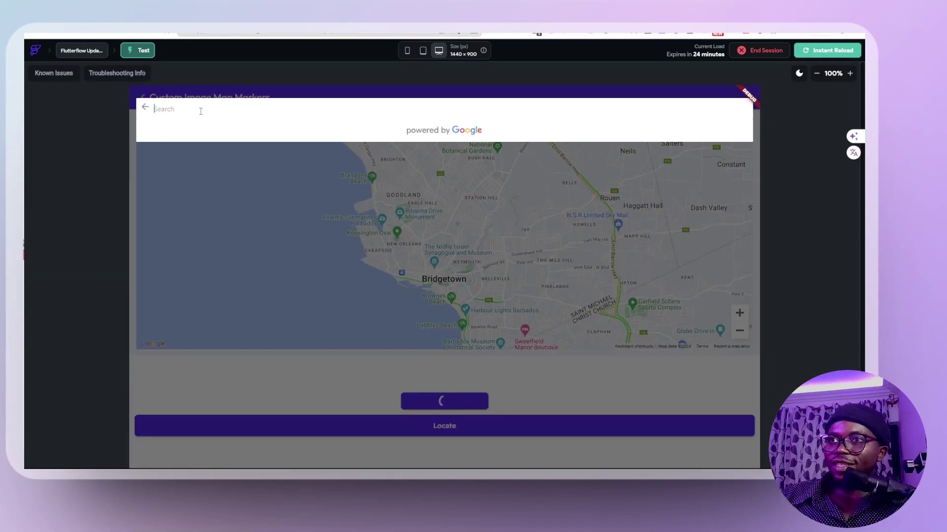
pyautogui.write('Kribi')
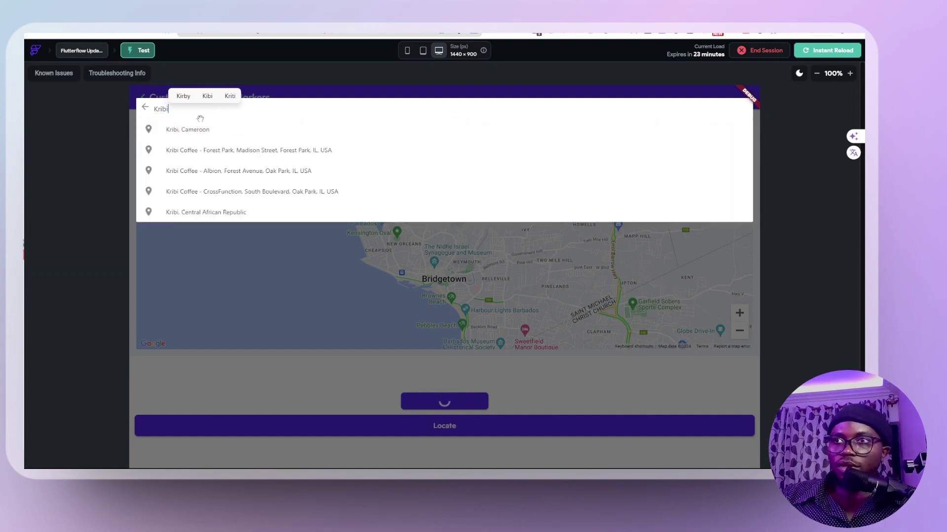
pyautogui.click(209, 131)
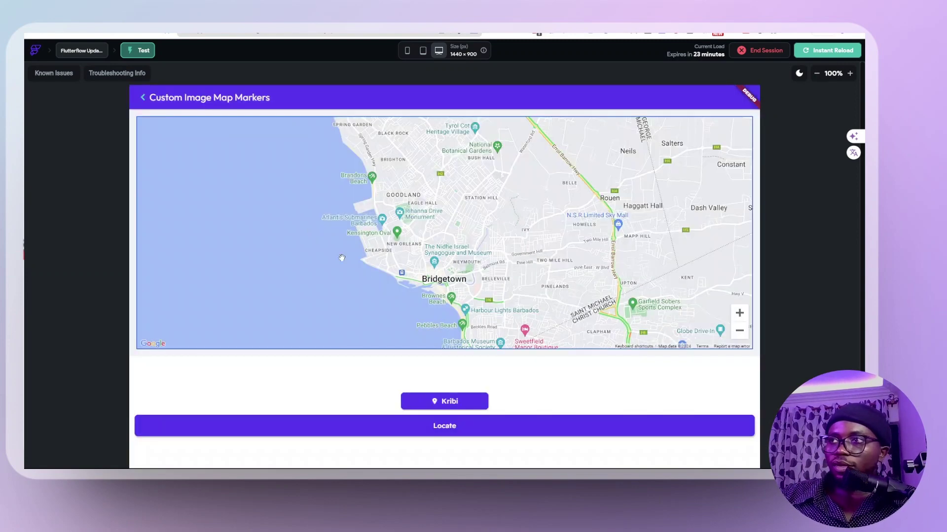
pyautogui.click(439, 425)
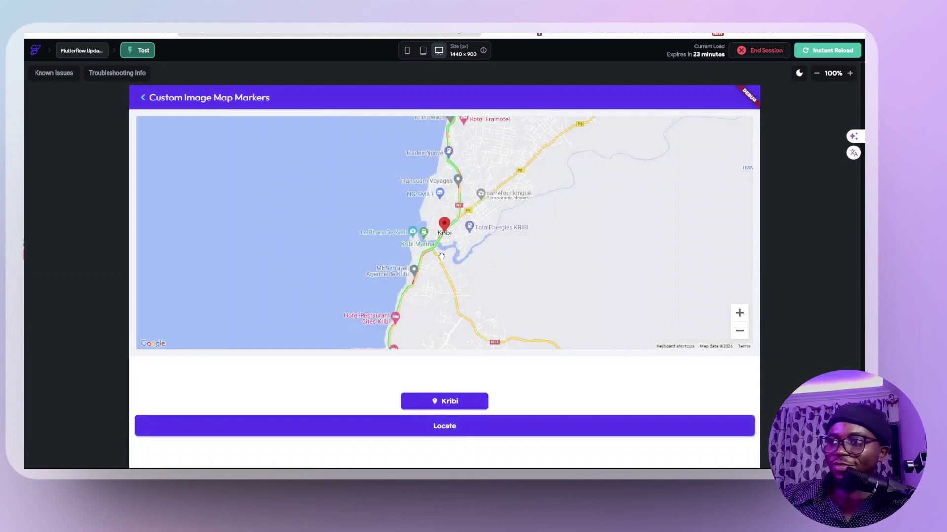
# - Examine the area around the Kribi marker on the map at closer range
pyautogui.scroll(-2, 441, 256)
pyautogui.click(739, 313)
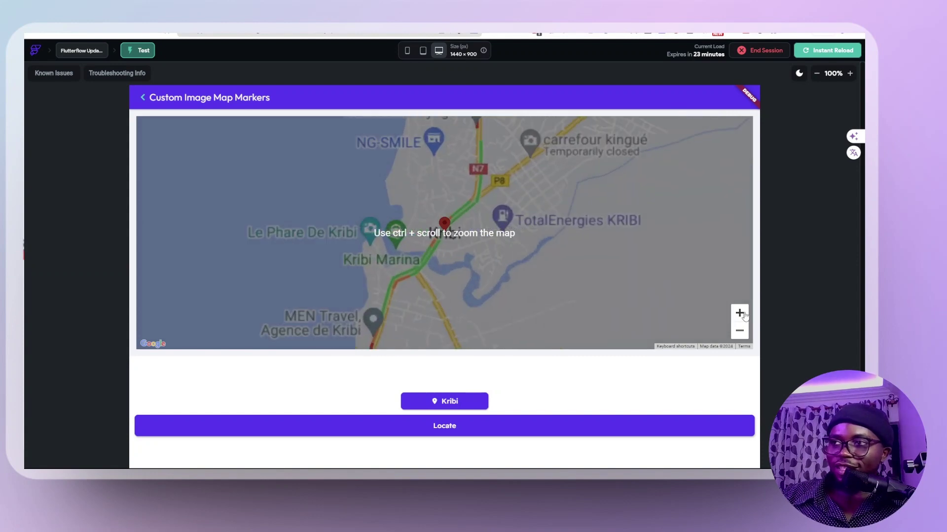
pyautogui.click(739, 313)
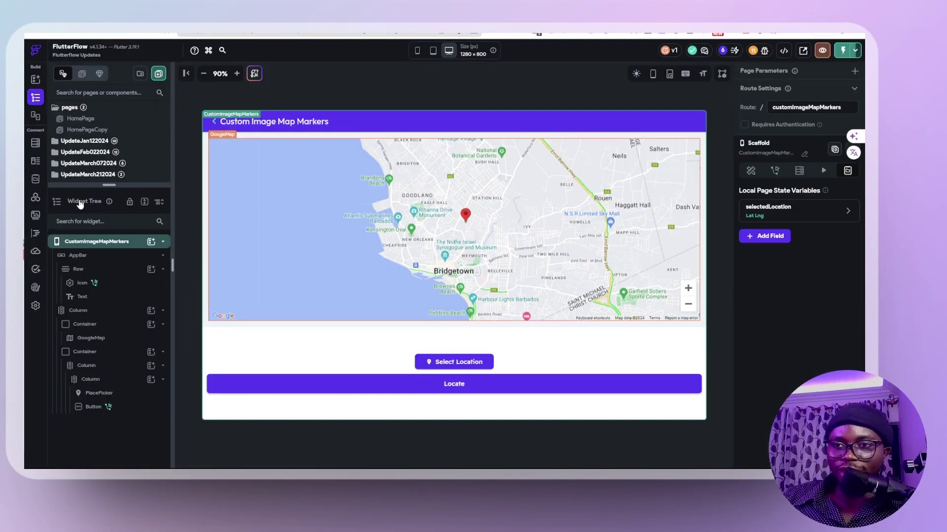
# - Set the GoogleMap widget's marker icon to Image in the page builder
pyautogui.click(469, 213)
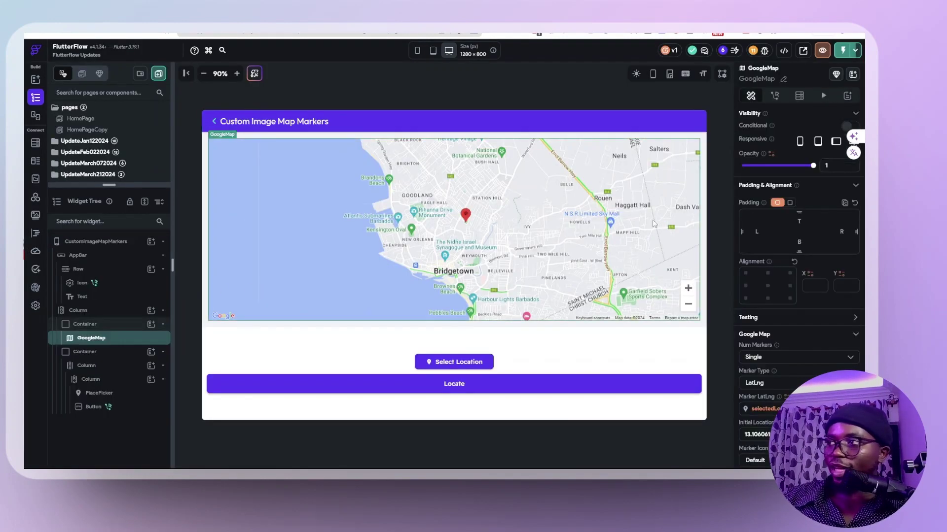
pyautogui.scroll(-5, 784, 296)
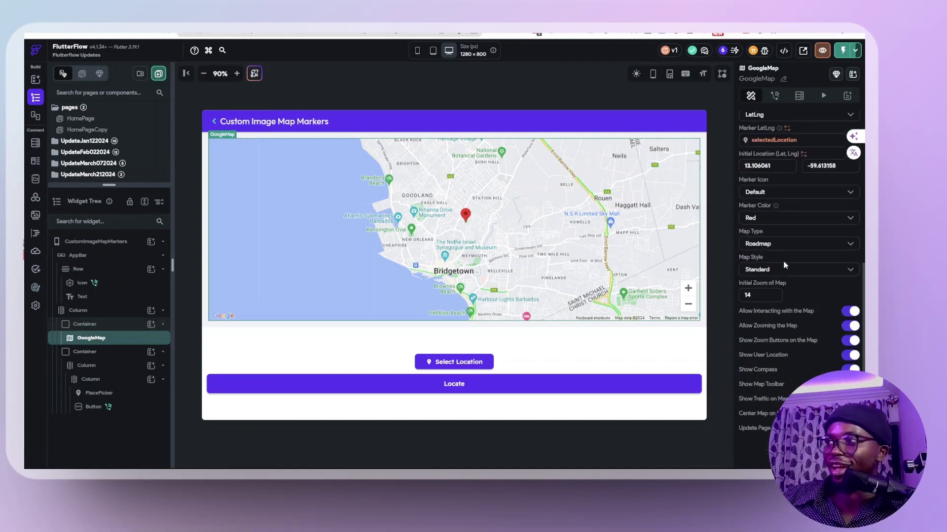
pyautogui.scroll(3, 784, 261)
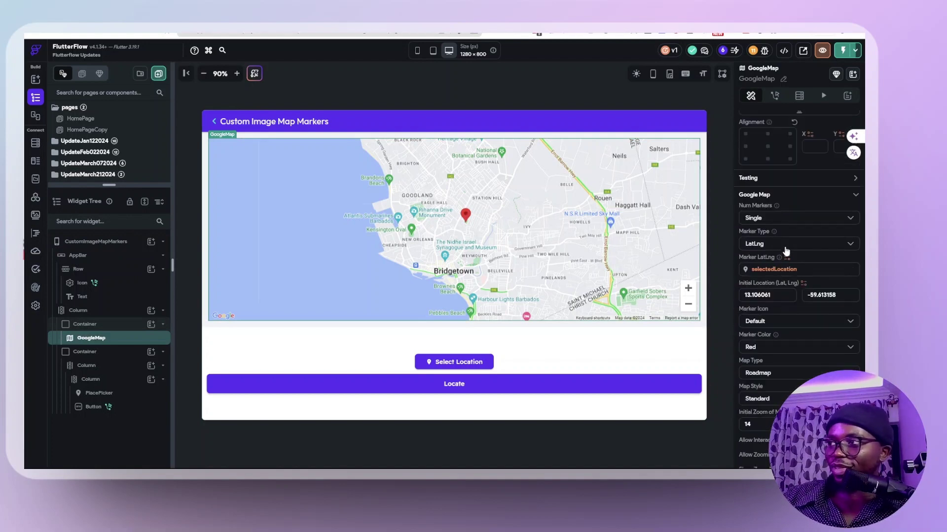
pyautogui.click(780, 324)
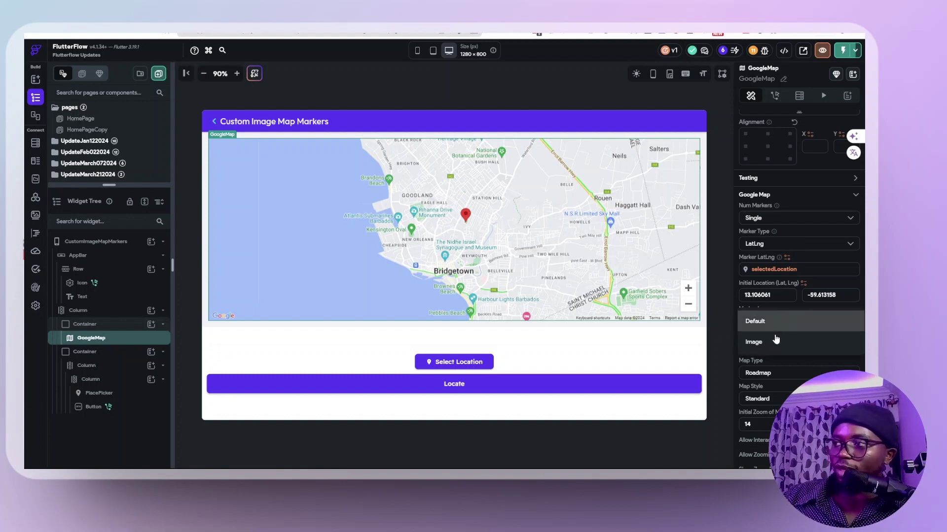
pyautogui.click(774, 345)
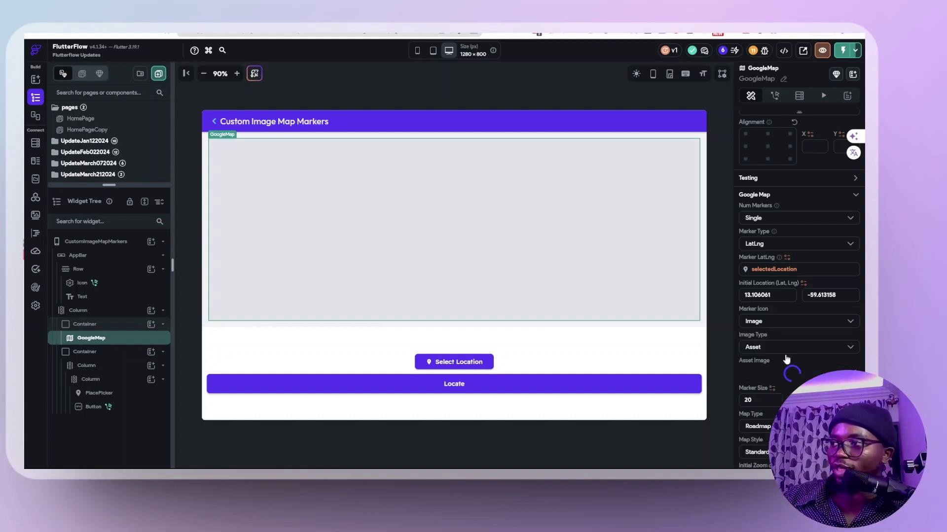
# - Choose Nocode_Solutions_Transparent_Logo.png as the asset image for the GoogleMap marker
pyautogui.click(786, 349)
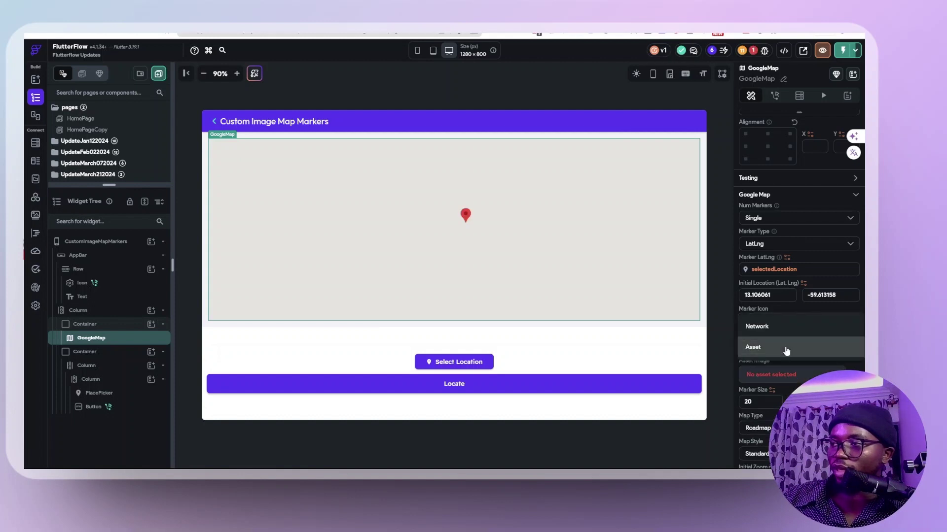
pyautogui.click(781, 380)
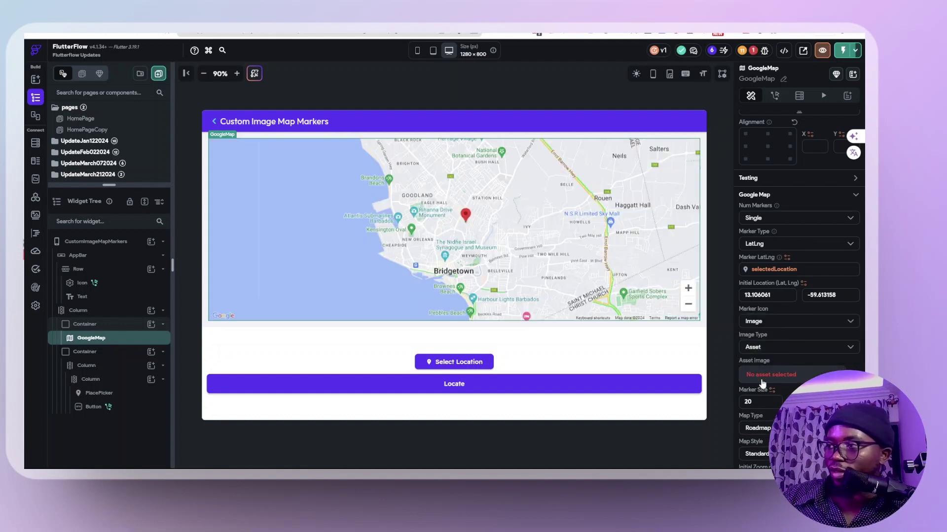
pyautogui.click(763, 376)
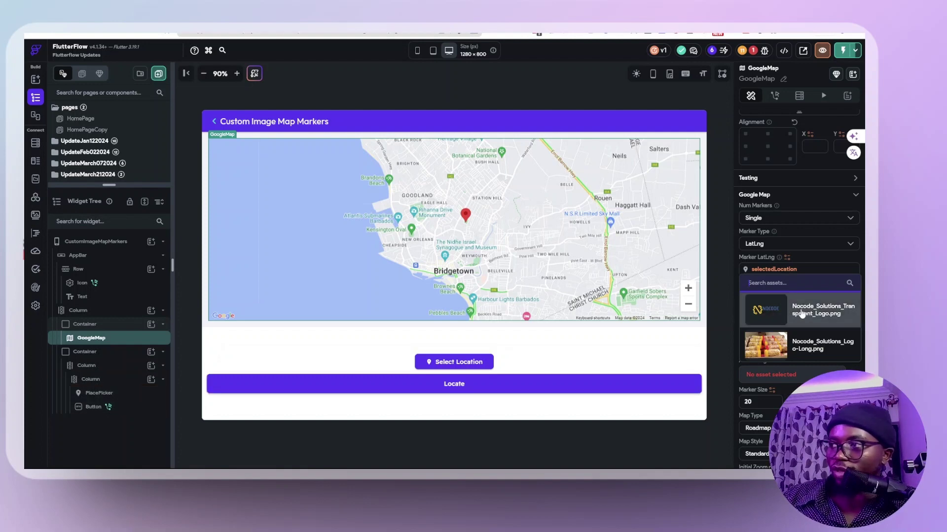
pyautogui.click(772, 320)
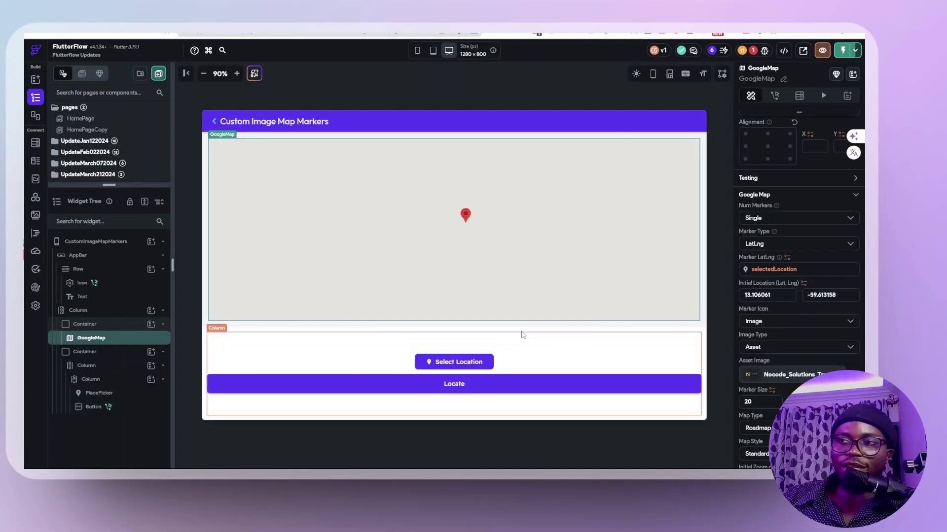
pyautogui.click(569, 81)
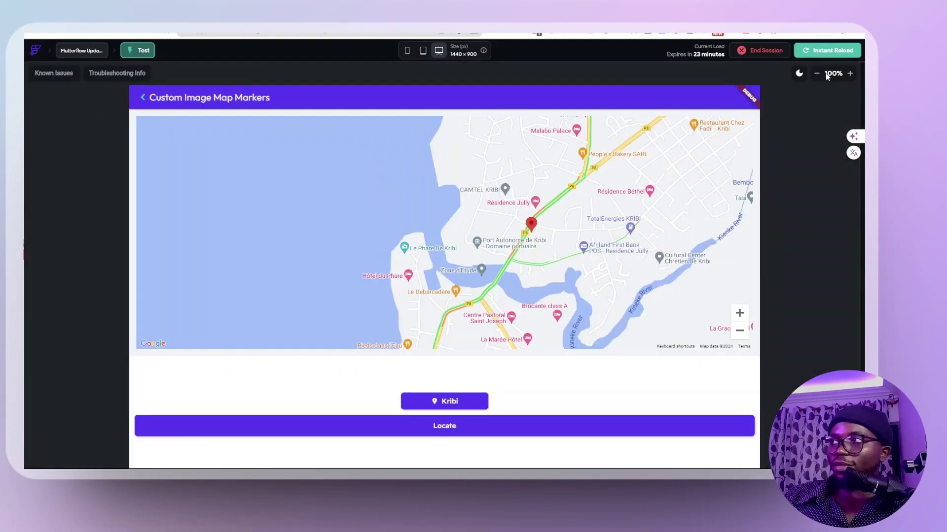
# - Reload the test session, reopen the Custom Image Map Markers page, and locate India on the map
pyautogui.click(812, 51)
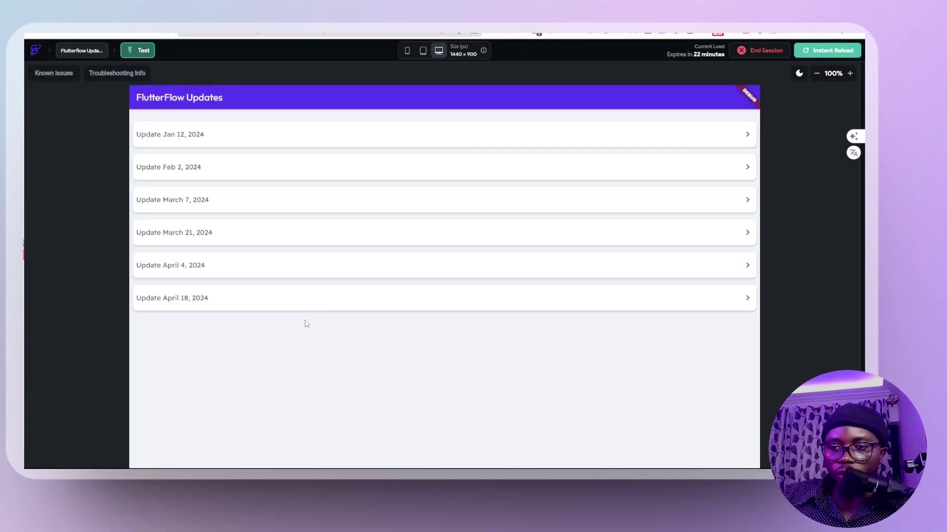
pyautogui.click(256, 296)
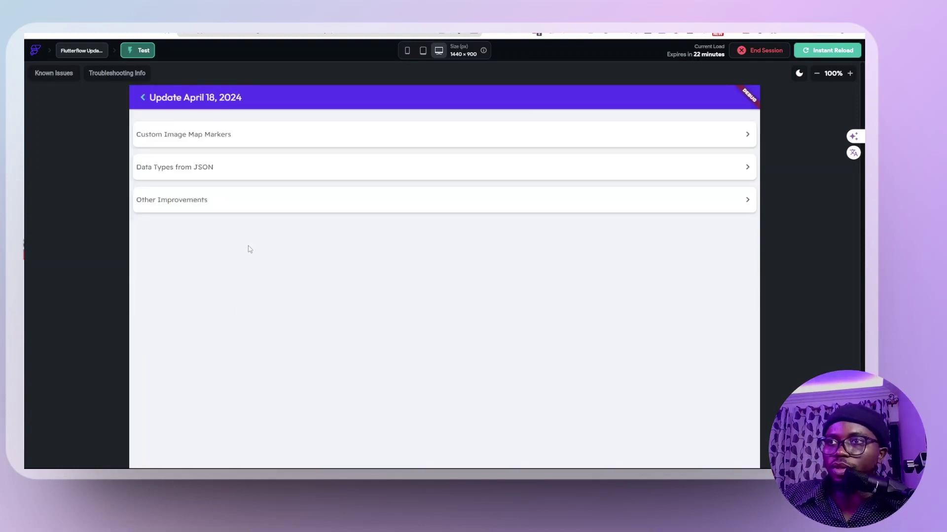
pyautogui.click(254, 135)
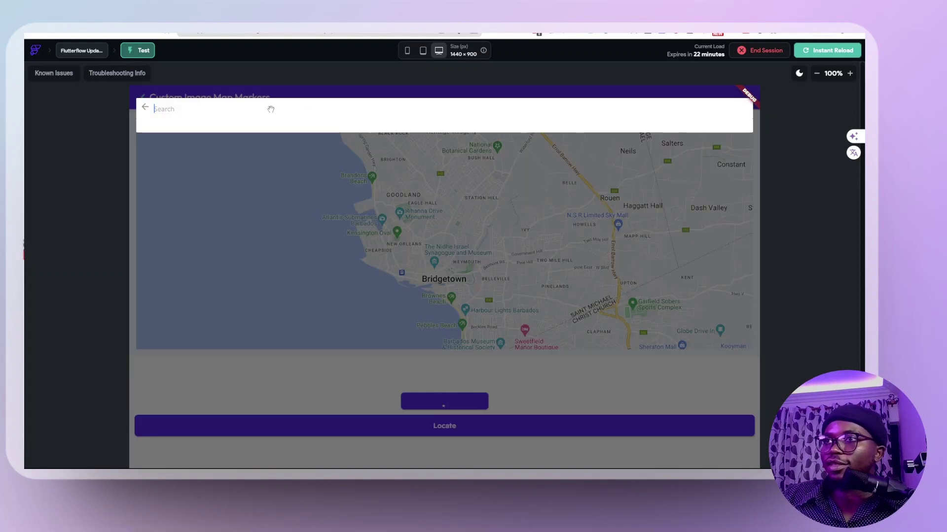
pyautogui.write('India')
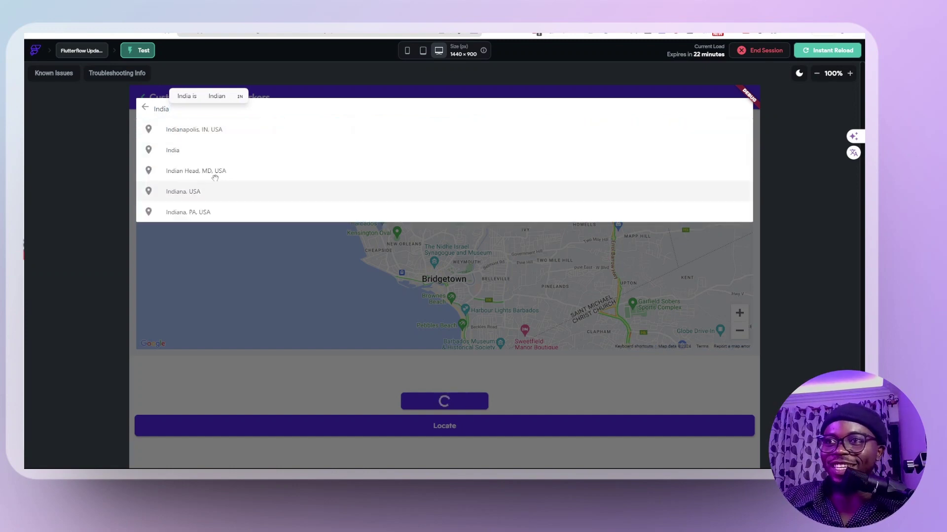
pyautogui.click(195, 152)
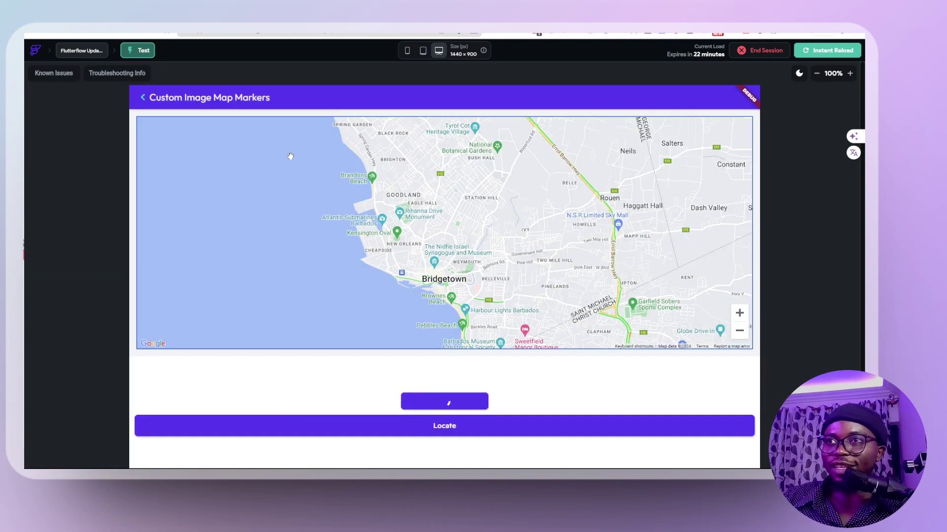
pyautogui.click(450, 426)
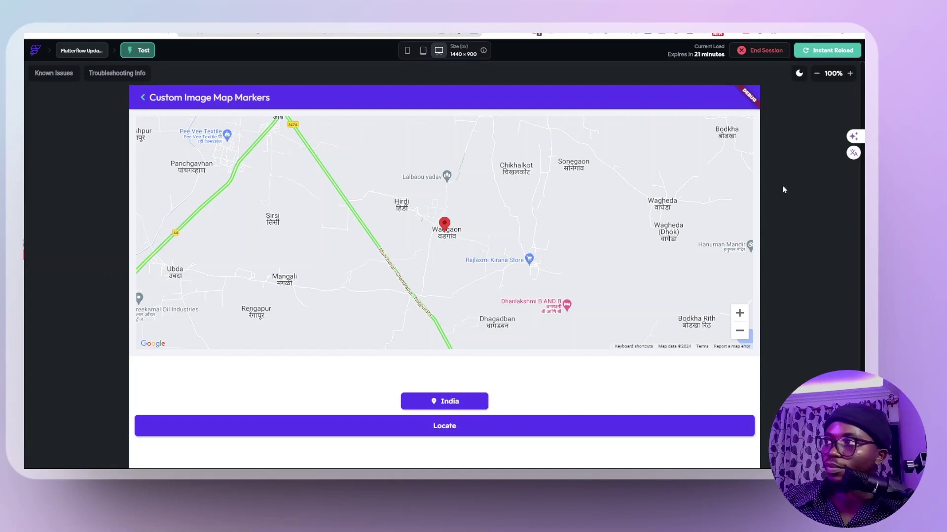
# - Reload the test session again, reopen the Custom Image Map Markers page, and locate Bagalur, Tamil Nadu, India
pyautogui.click(820, 52)
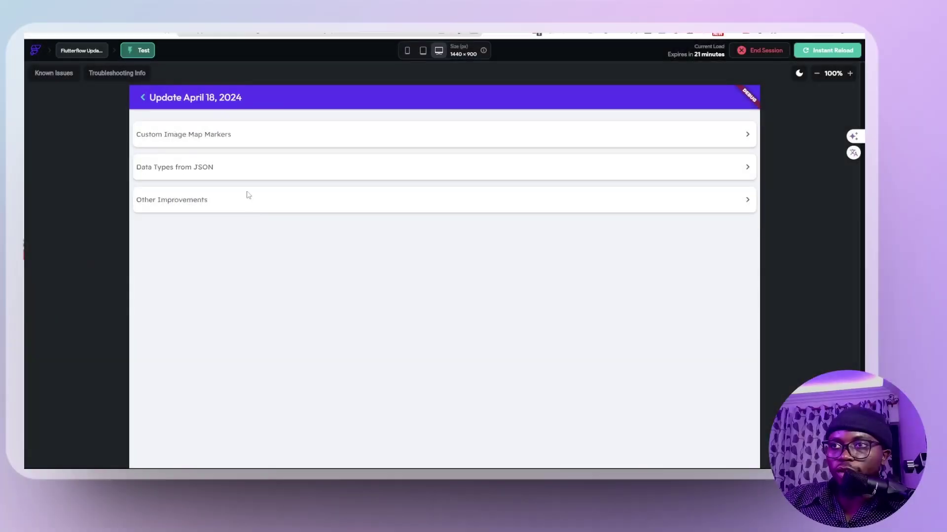
pyautogui.click(240, 142)
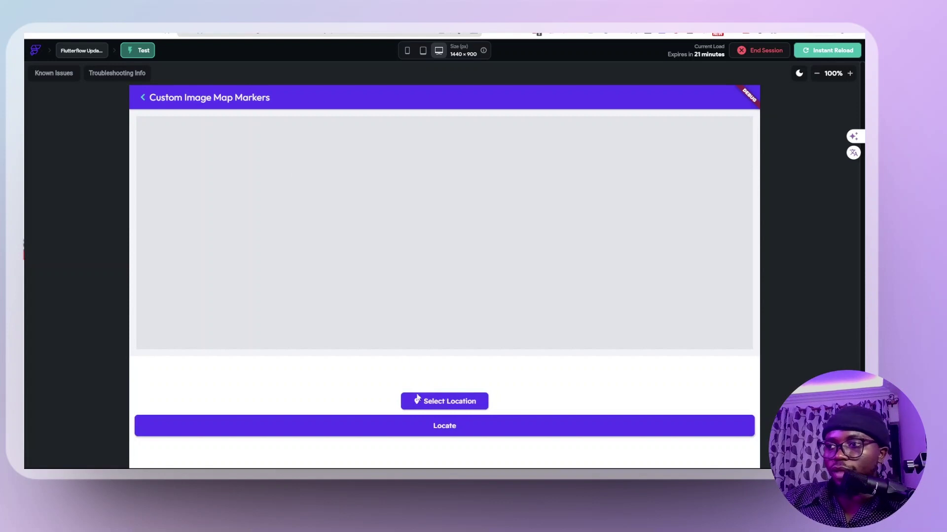
pyautogui.click(442, 403)
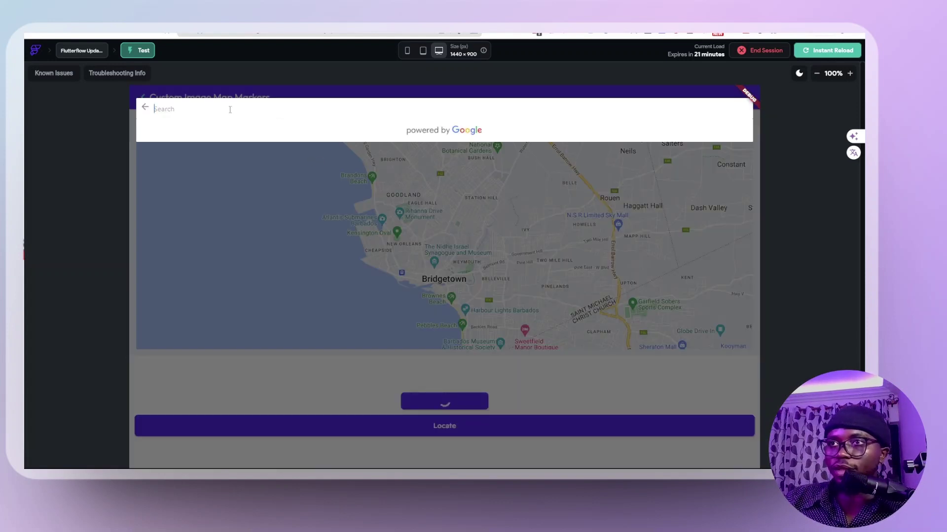
pyautogui.write('Bag')
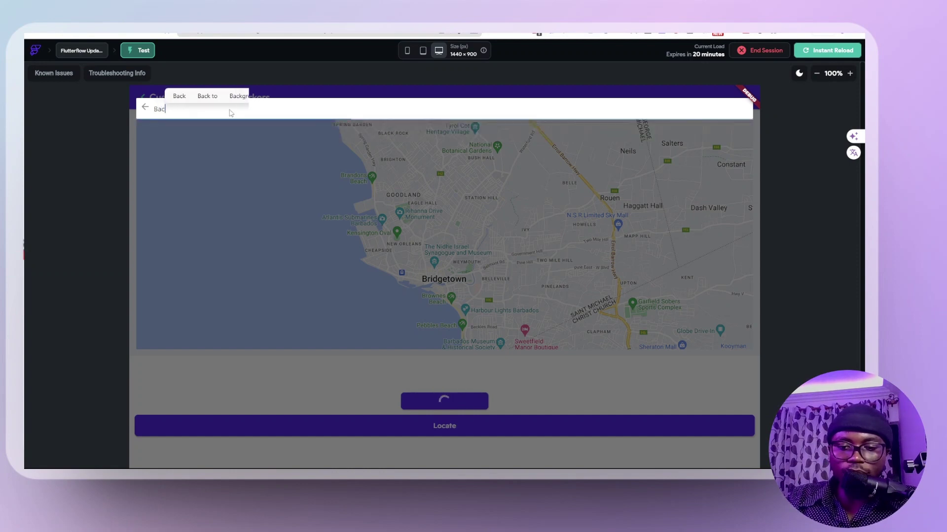
pyautogui.write('al')
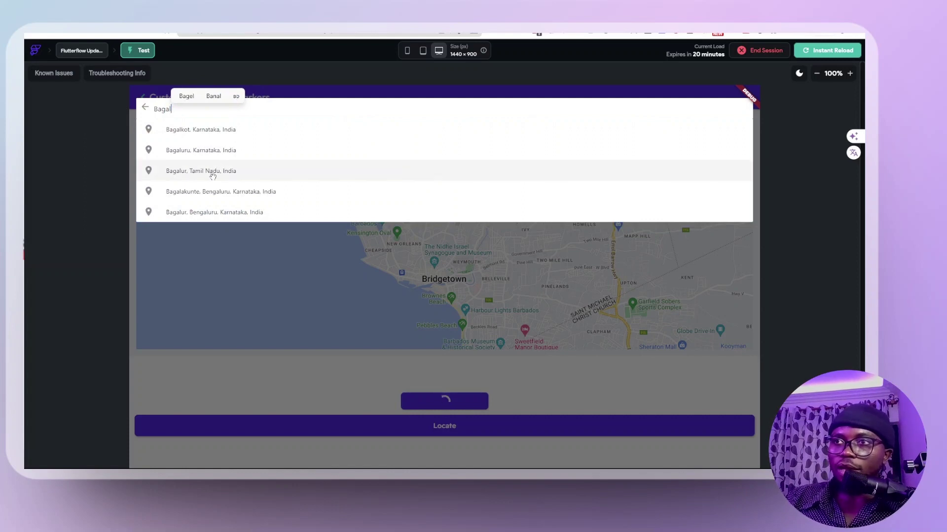
pyautogui.click(212, 172)
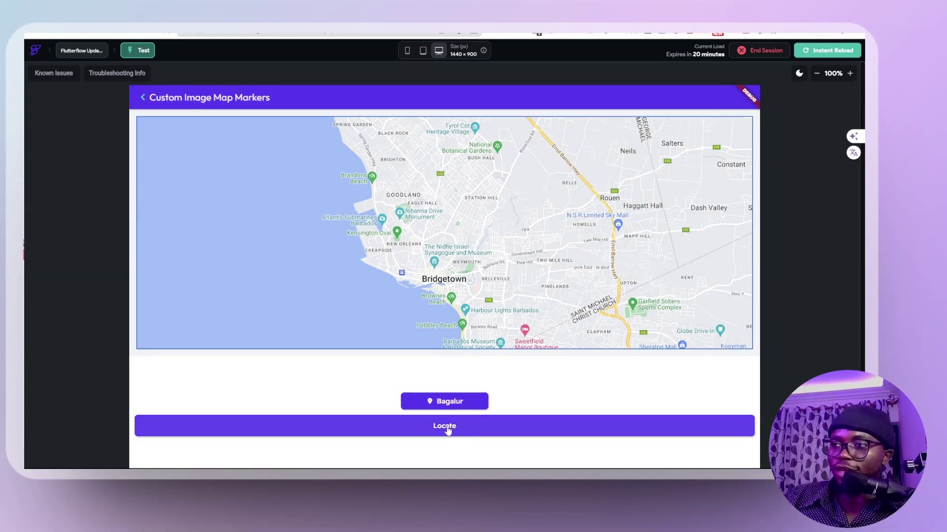
pyautogui.click(447, 429)
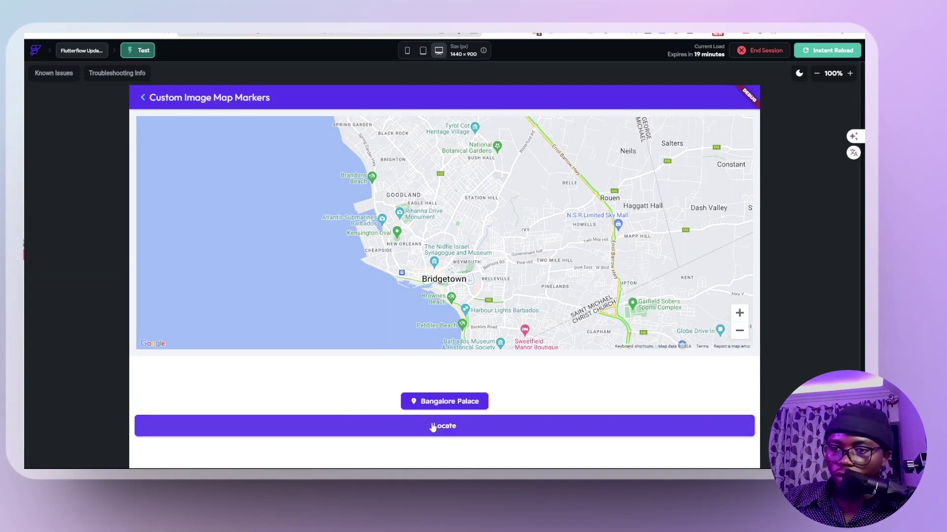
# - Run the Locate action for Bangalore Palace and check the marker's icon on the map
pyautogui.click(433, 428)
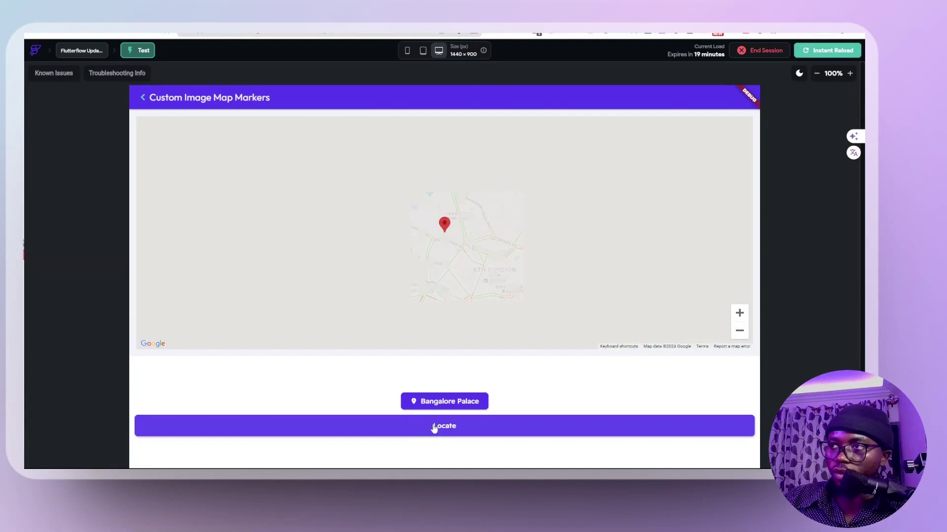
pyautogui.scroll(-2, 452, 239)
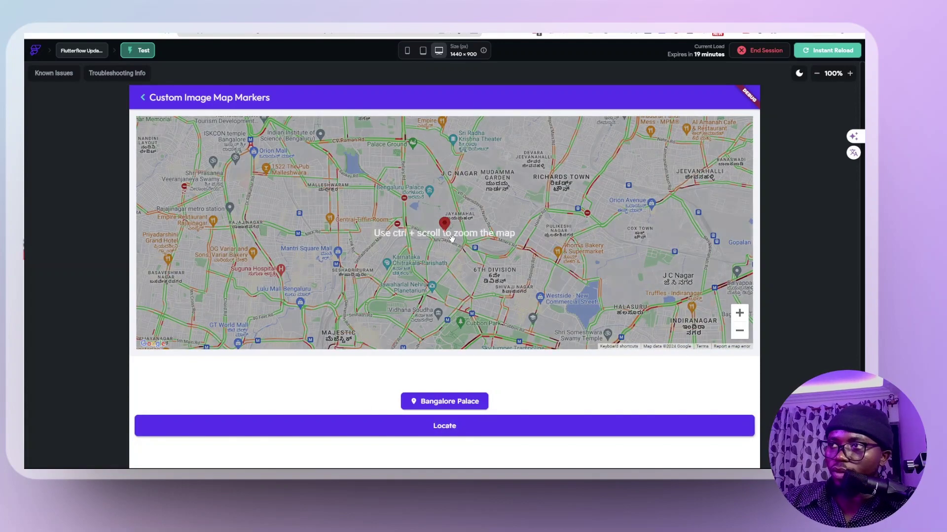
pyautogui.click(739, 312)
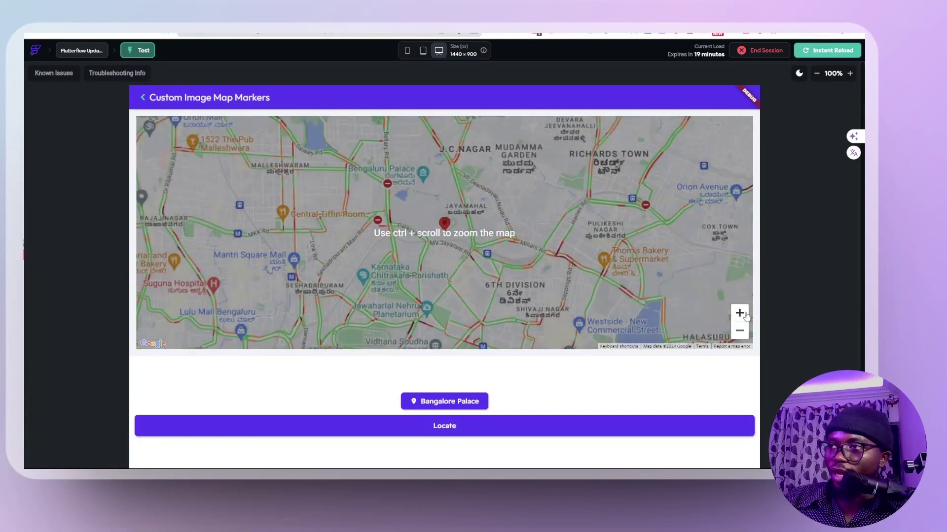
pyautogui.click(739, 313)
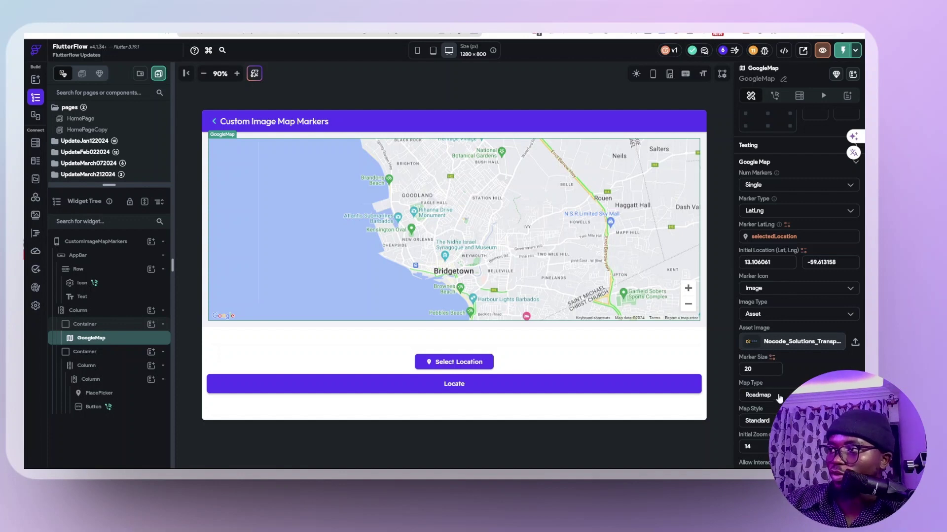
# - Set the GoogleMap widget's map type to Hybrid
pyautogui.scroll(-1, 782, 382)
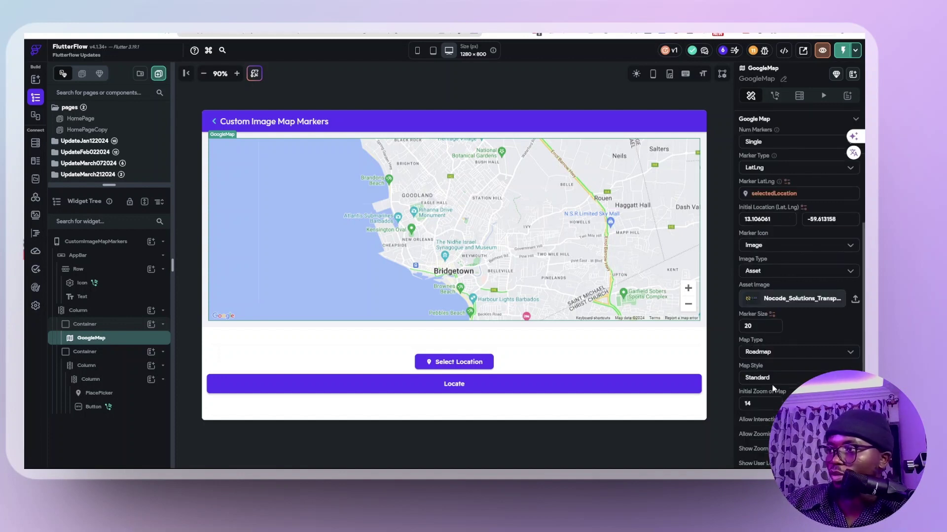
pyautogui.click(779, 353)
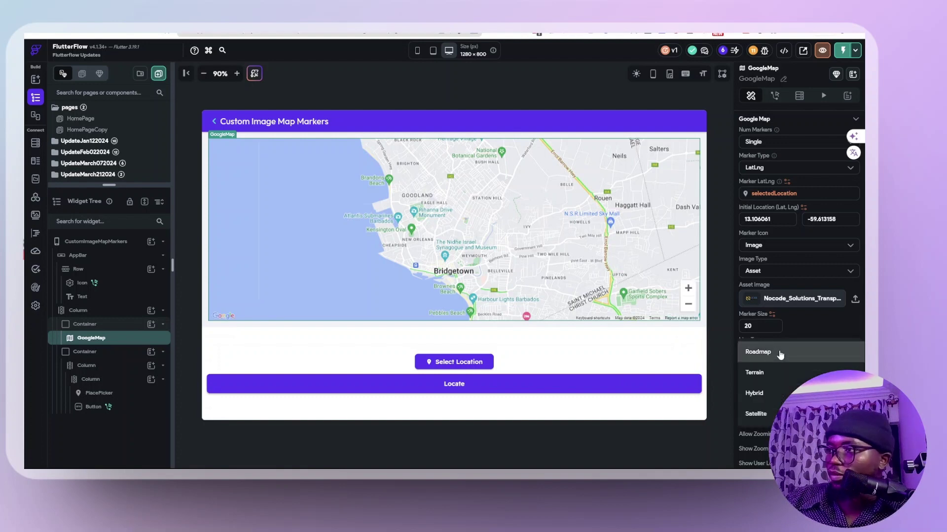
pyautogui.click(766, 394)
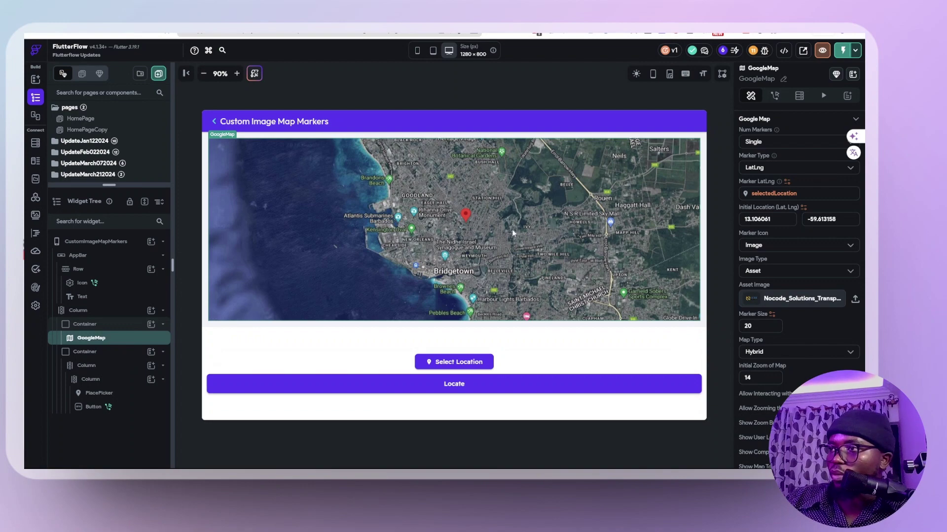
# - Reload the test session, reopen the Custom Image Map Markers page under Update April 18, 2024, and locate Catharpin, VA, USA on the map
pyautogui.click(661, 70)
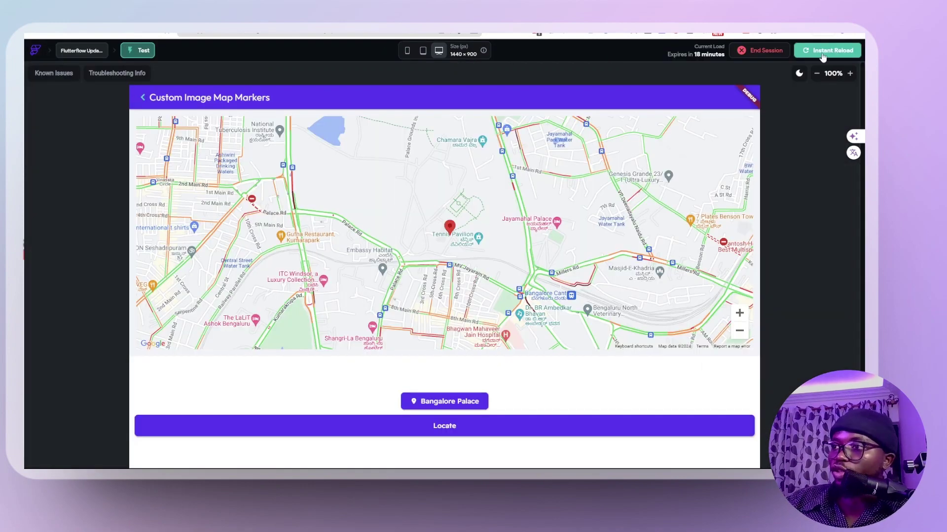
pyautogui.click(823, 54)
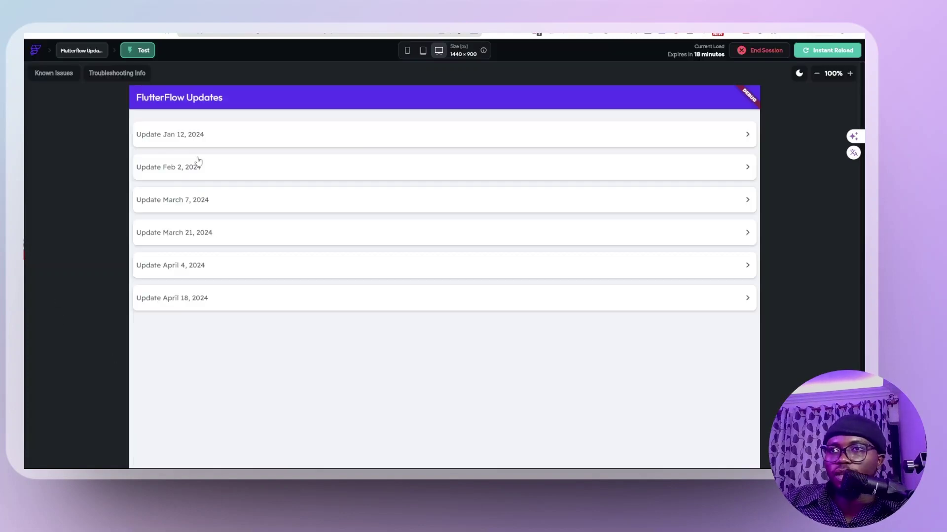
pyautogui.click(202, 298)
pyautogui.click(208, 137)
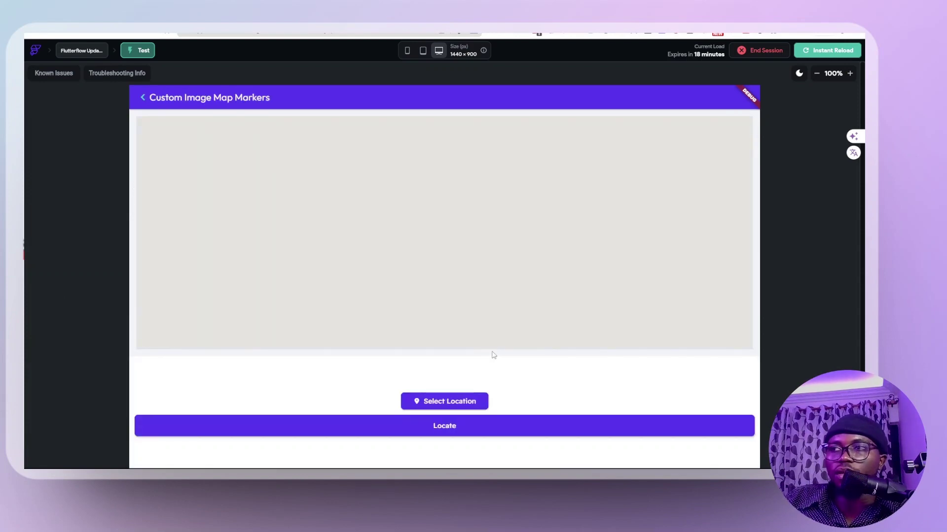
pyautogui.click(442, 405)
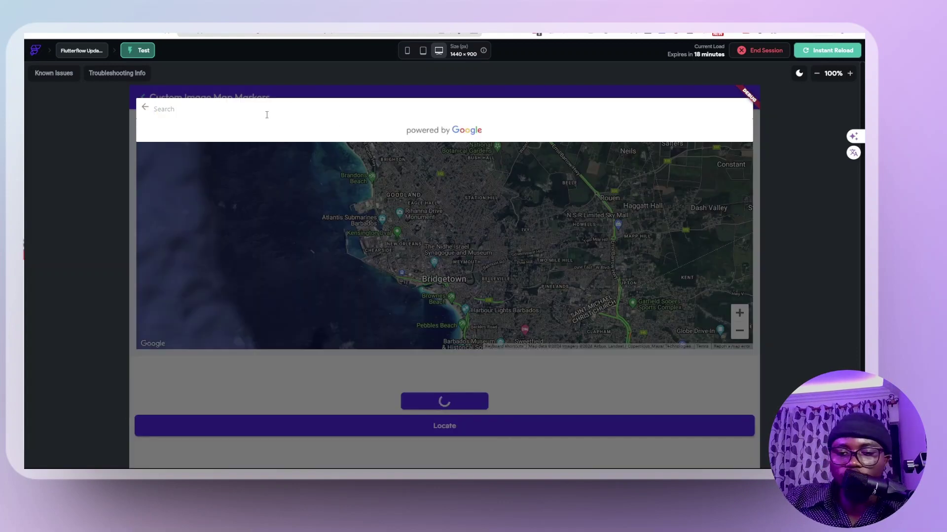
pyautogui.write('Cat')
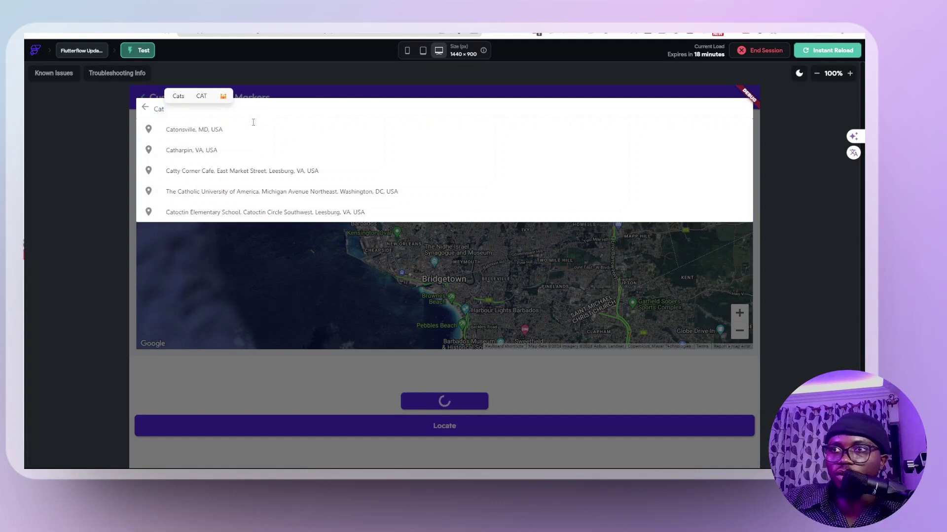
pyautogui.click(221, 152)
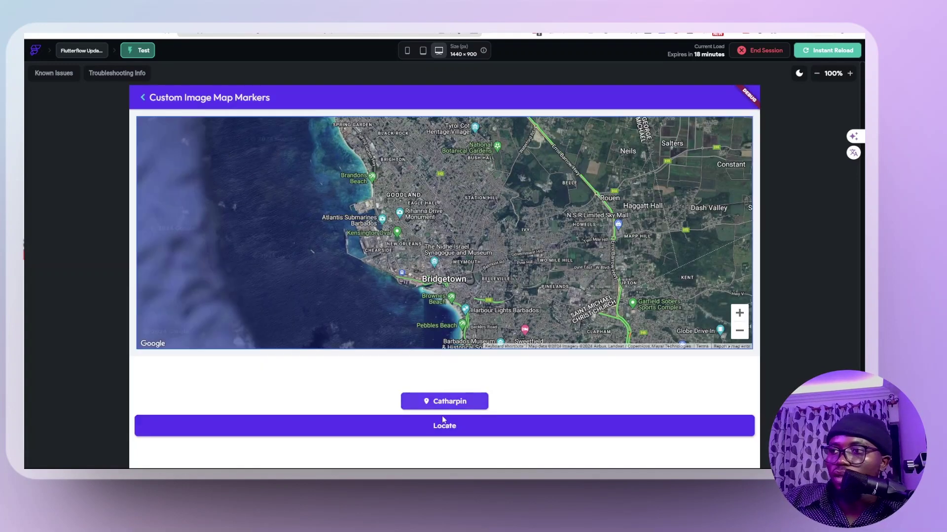
pyautogui.click(451, 431)
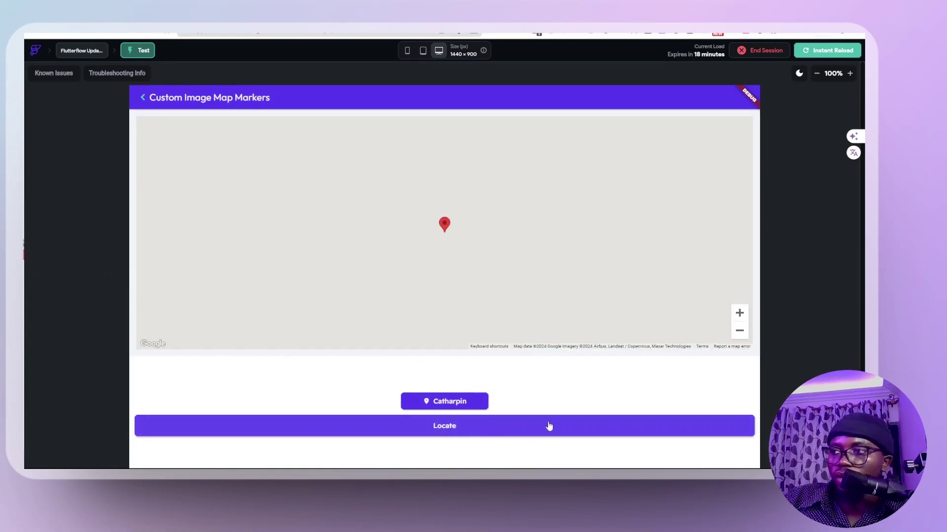
pyautogui.scroll(2, 446, 241)
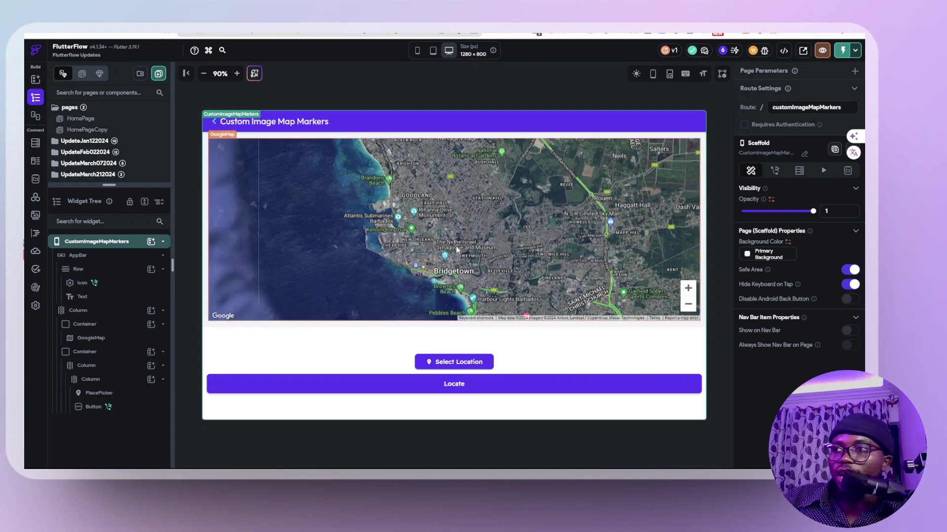
# - Replace the GoogleMap marker's asset image with a pink heart map pin generated in Copilot, and set the marker size to 50
pyautogui.click(526, 245)
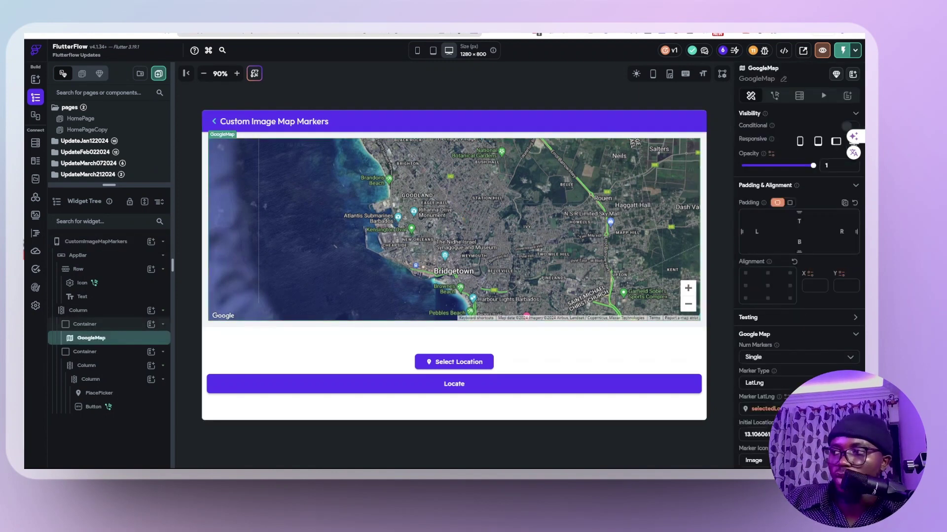
pyautogui.scroll(-3, 784, 395)
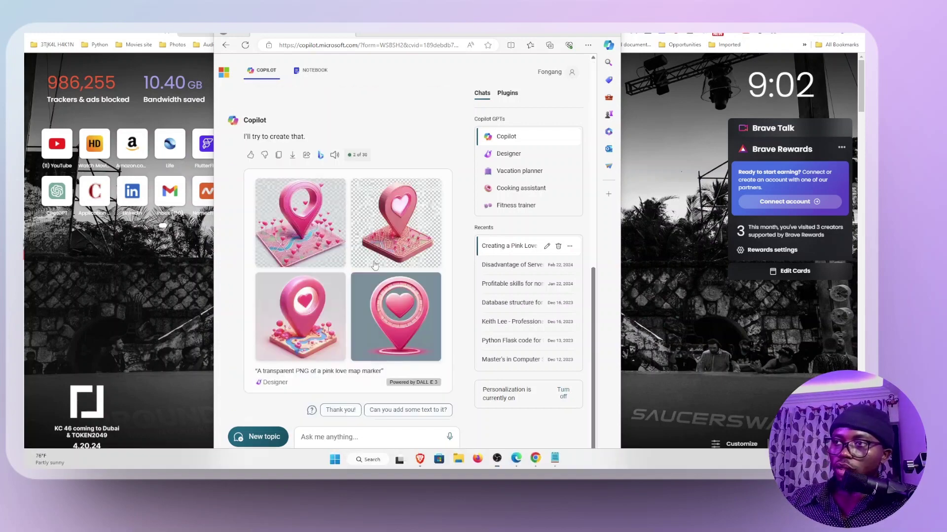
pyautogui.click(393, 289)
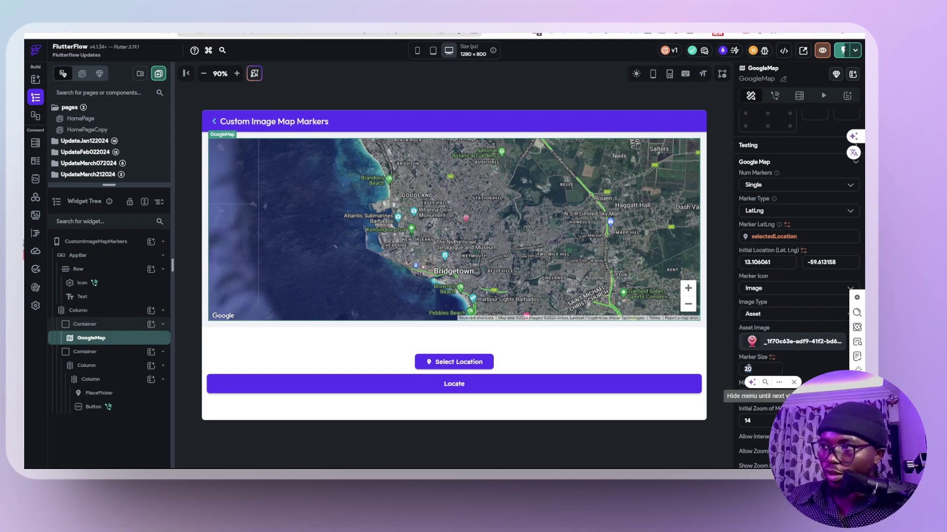
pyautogui.write('50')
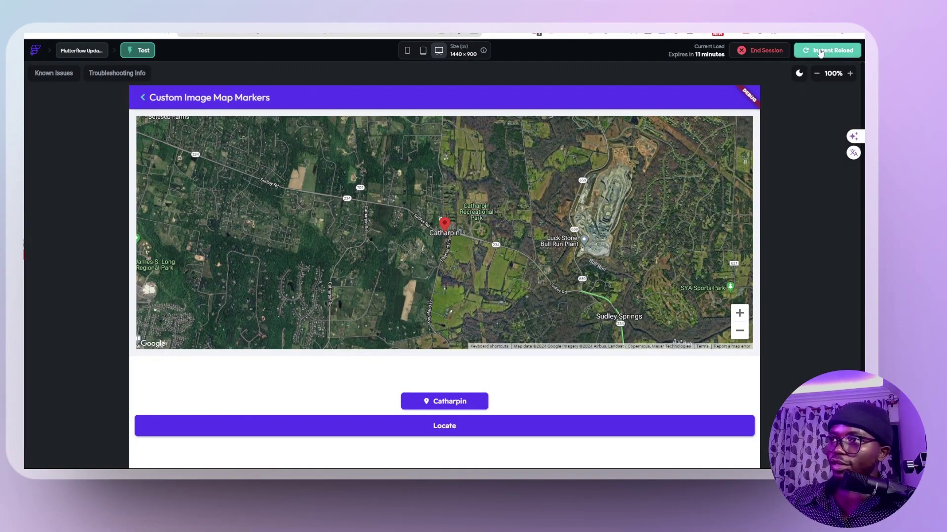
# - Reload the test session, reopen the Custom Image Map Markers page, and locate Buea, Cameroon on the map
pyautogui.click(821, 52)
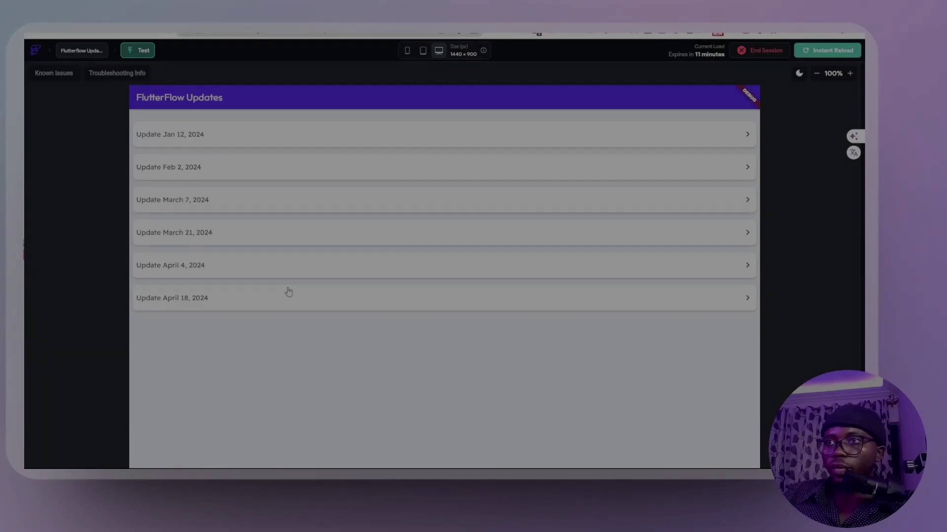
pyautogui.click(287, 294)
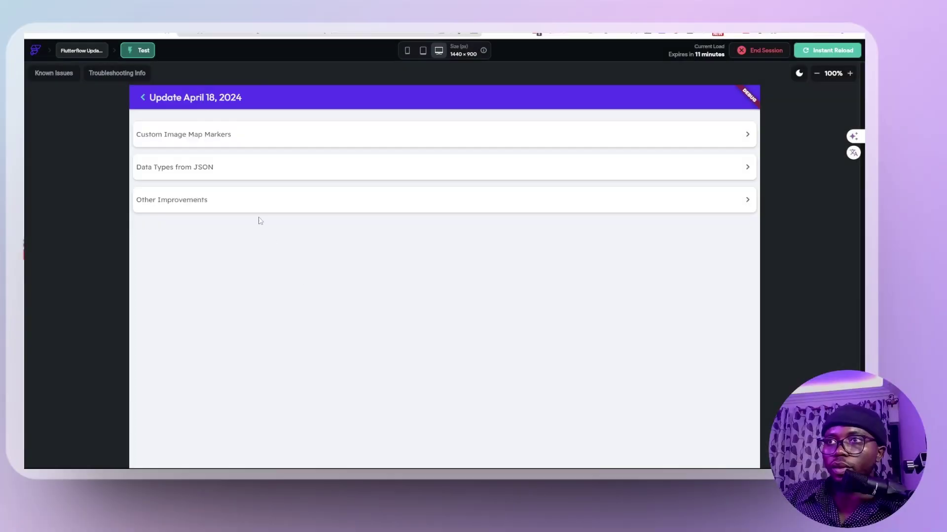
pyautogui.click(248, 143)
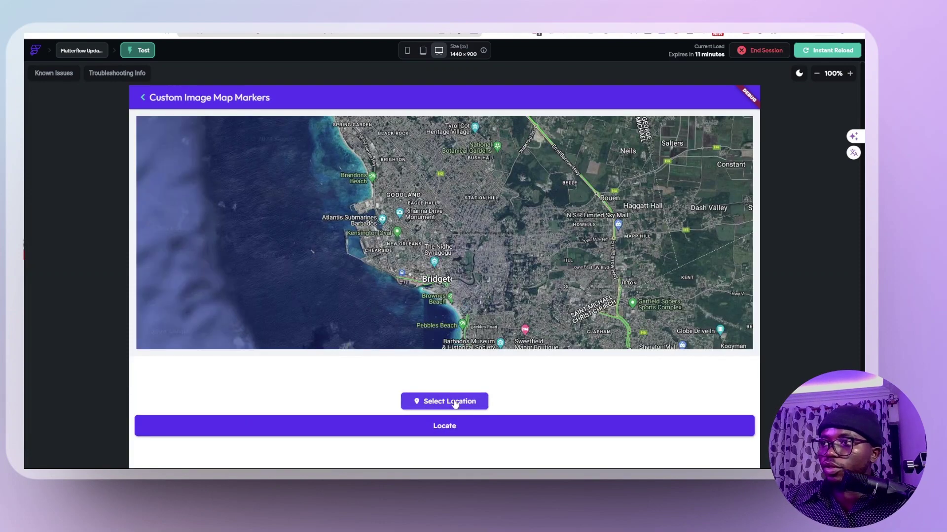
pyautogui.click(454, 404)
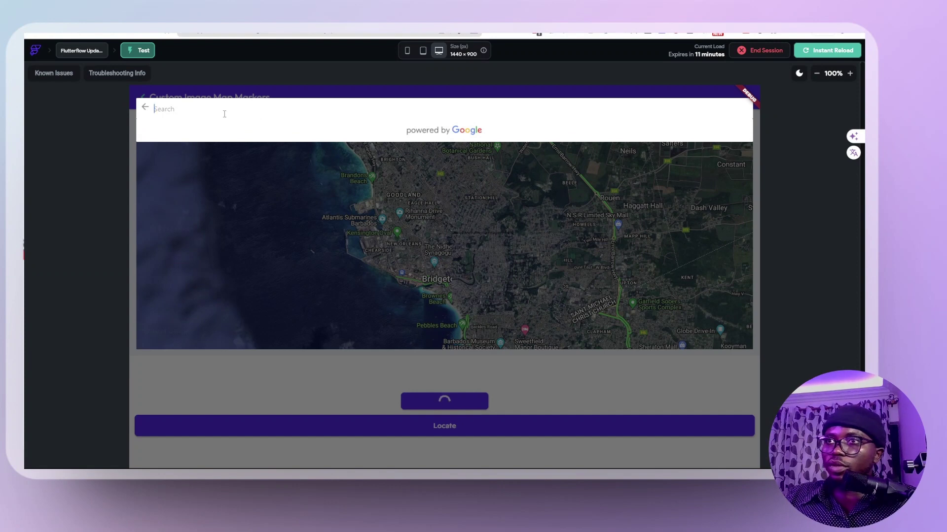
pyautogui.write('Buea')
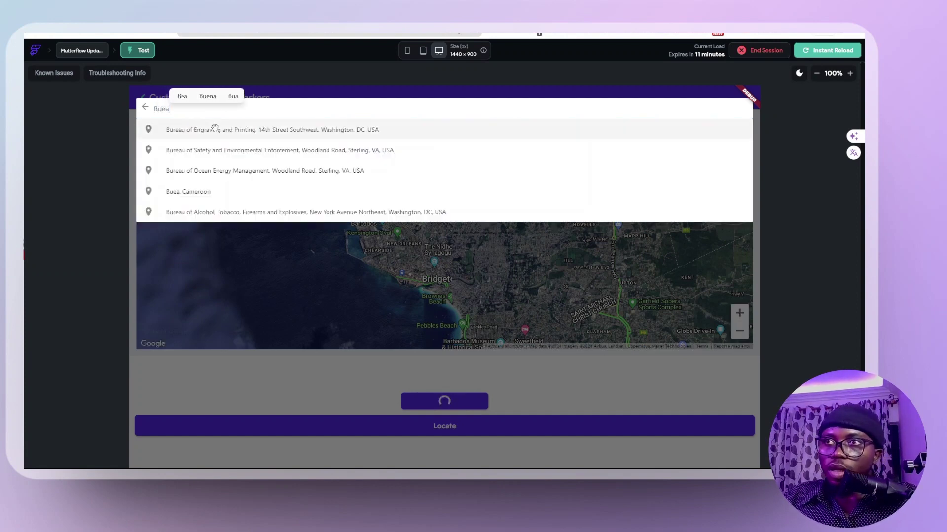
pyautogui.click(222, 191)
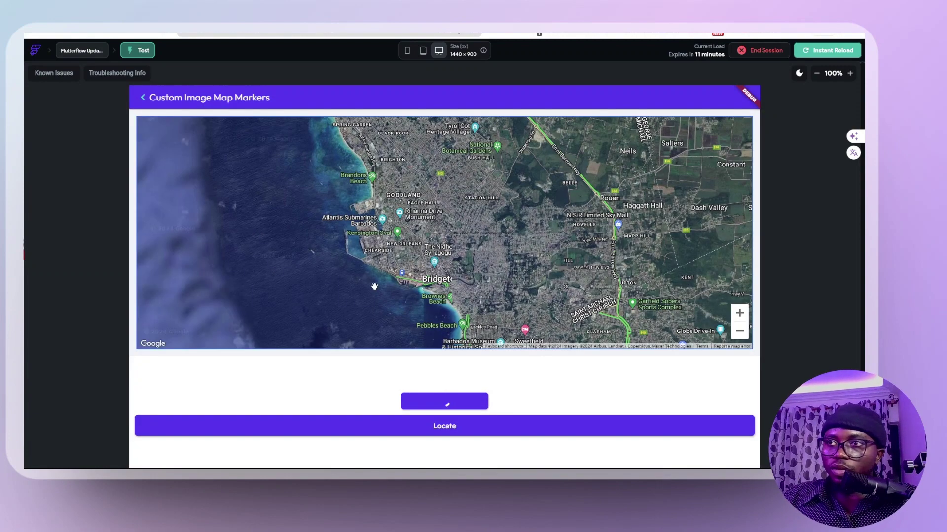
pyautogui.click(443, 430)
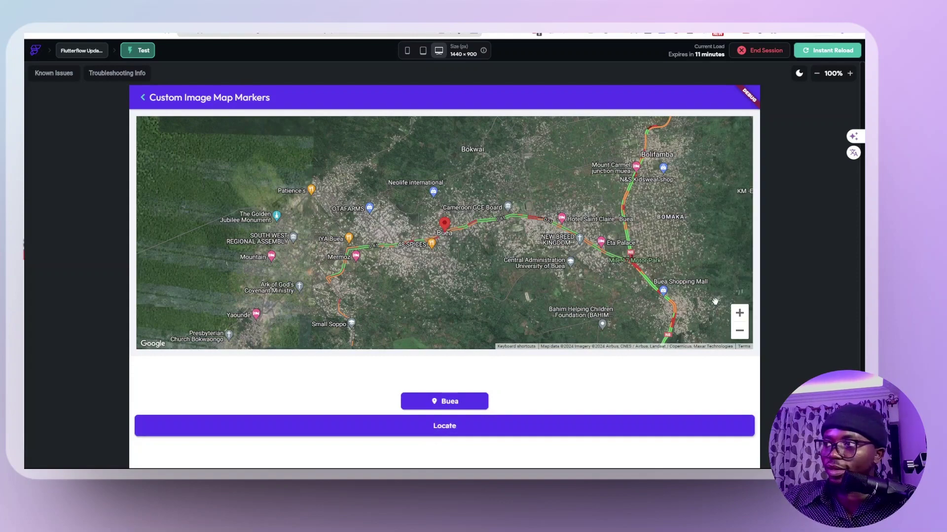
# - Examine the marker's icon at Buea at closer and wider map zoom levels
pyautogui.click(739, 314)
pyautogui.click(738, 315)
pyautogui.click(737, 316)
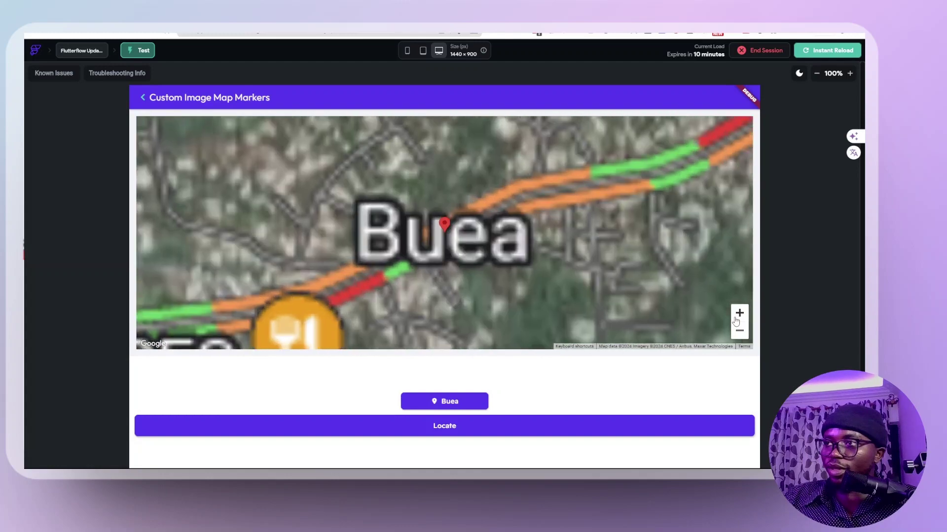
pyautogui.click(738, 316)
pyautogui.click(737, 316)
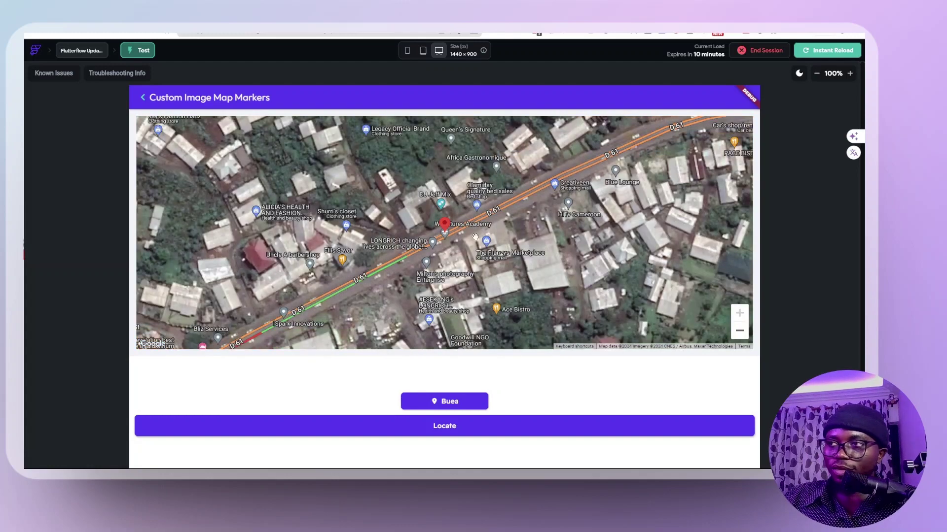
pyautogui.click(741, 330)
pyautogui.click(740, 330)
pyautogui.click(740, 330)
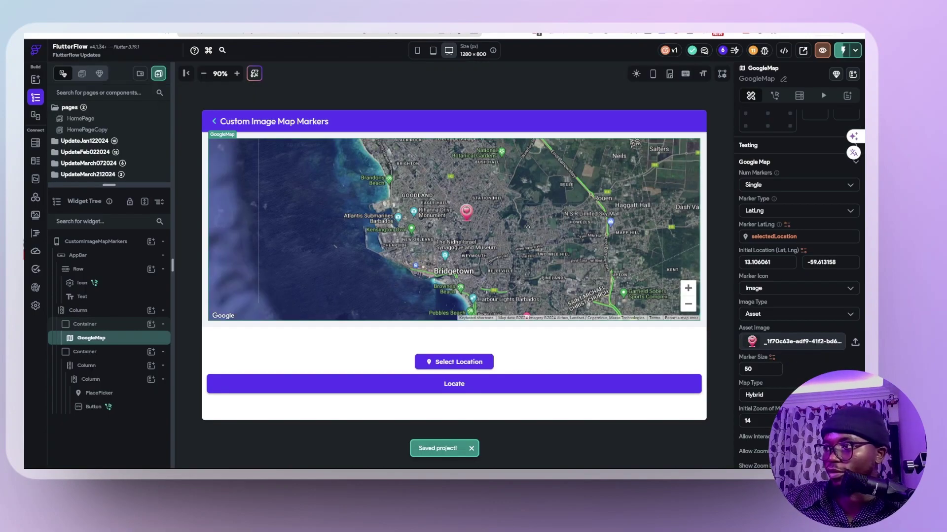
# - Read the Data Types from JSON section of the update post on the FlutterFlow Community site
pyautogui.scroll(-3, 816, 434)
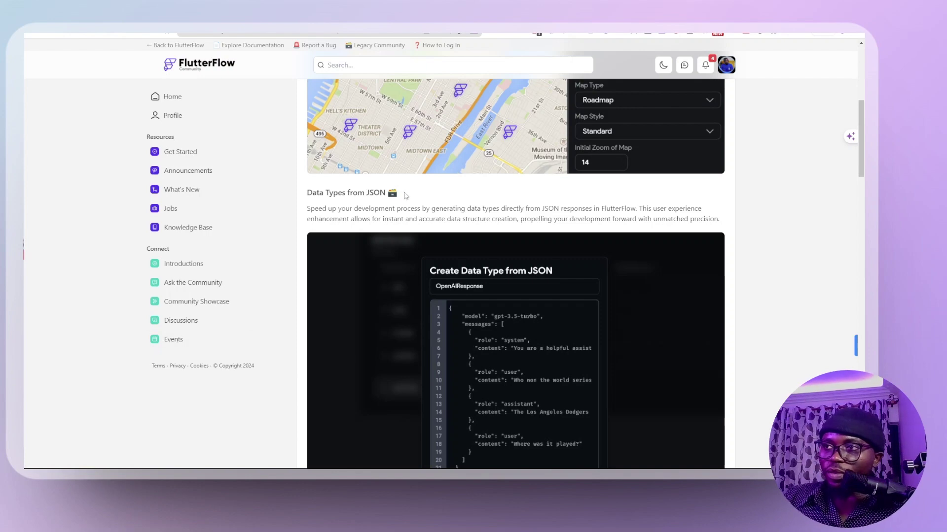
pyautogui.scroll(-2, 487, 195)
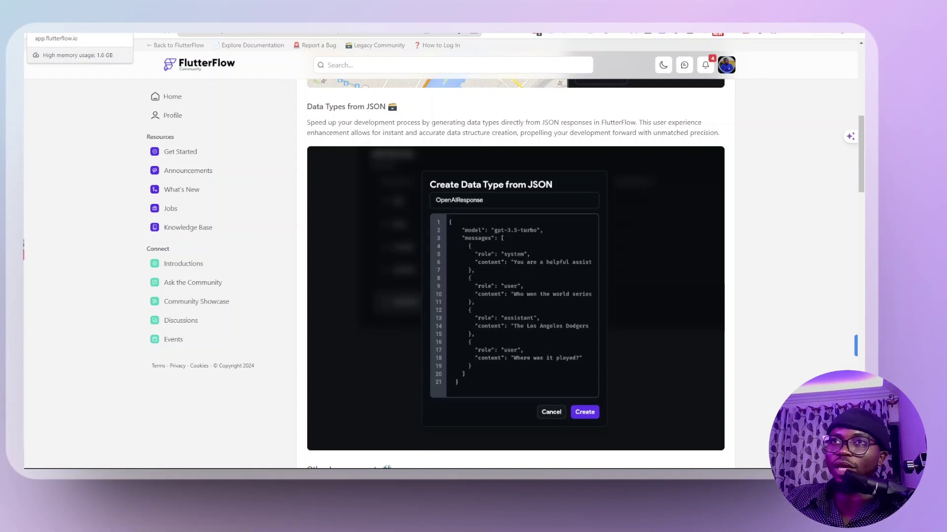
# - Return to the FlutterFlow project and examine the fields of the CryptoObject data type
pyautogui.click(111, 34)
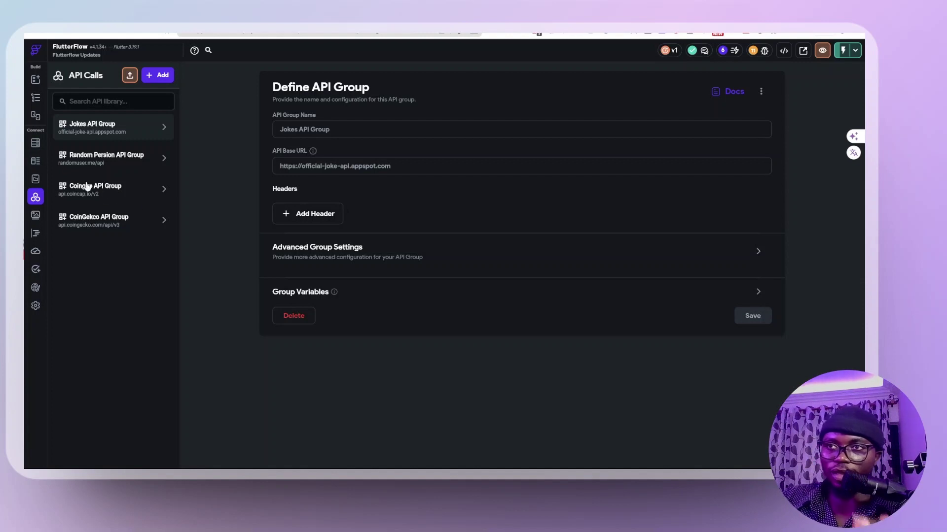
pyautogui.click(35, 165)
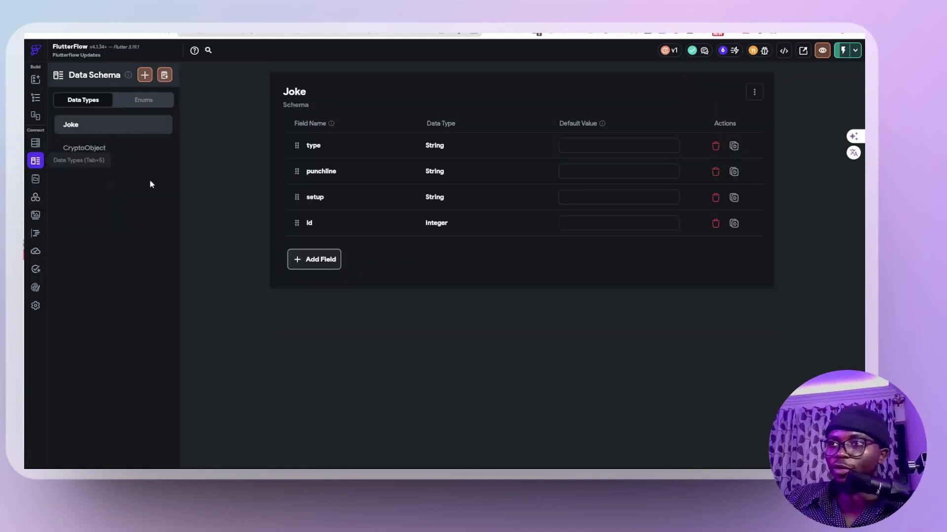
pyautogui.click(99, 150)
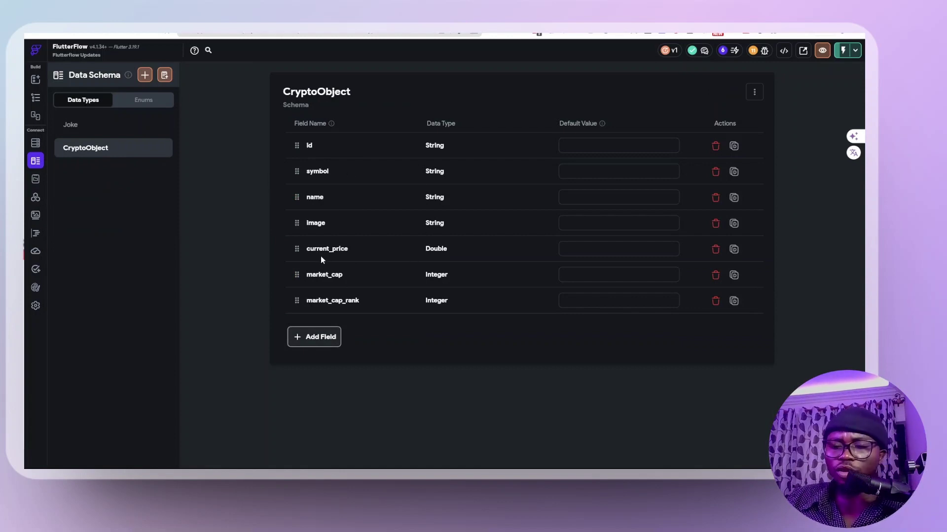
# - Test the Crypto Against USD call in the CoinGekco API Group and examine its JSON response body
pyautogui.click(35, 197)
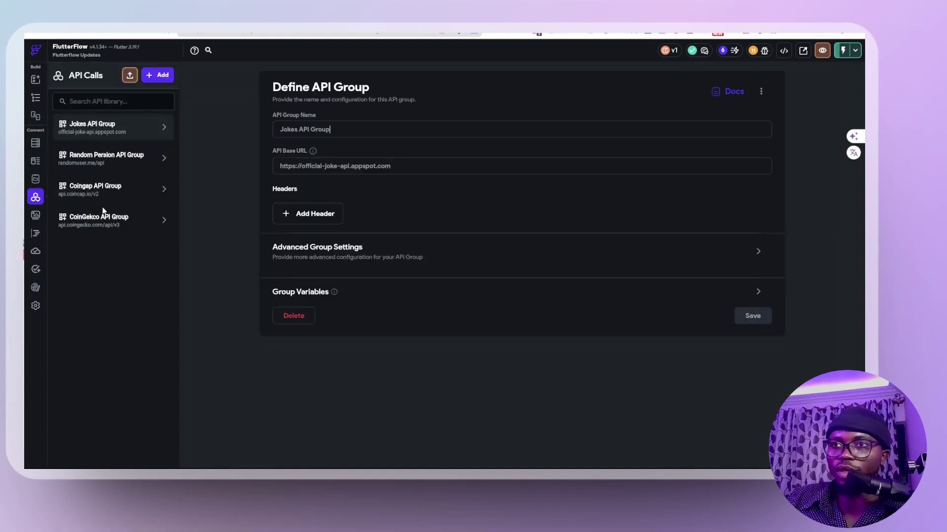
pyautogui.click(111, 225)
pyautogui.click(101, 245)
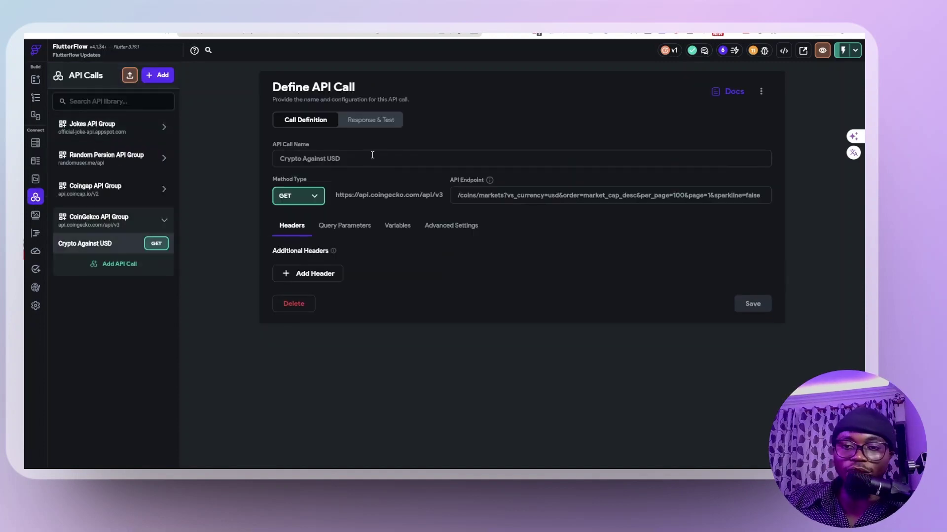
pyautogui.click(375, 122)
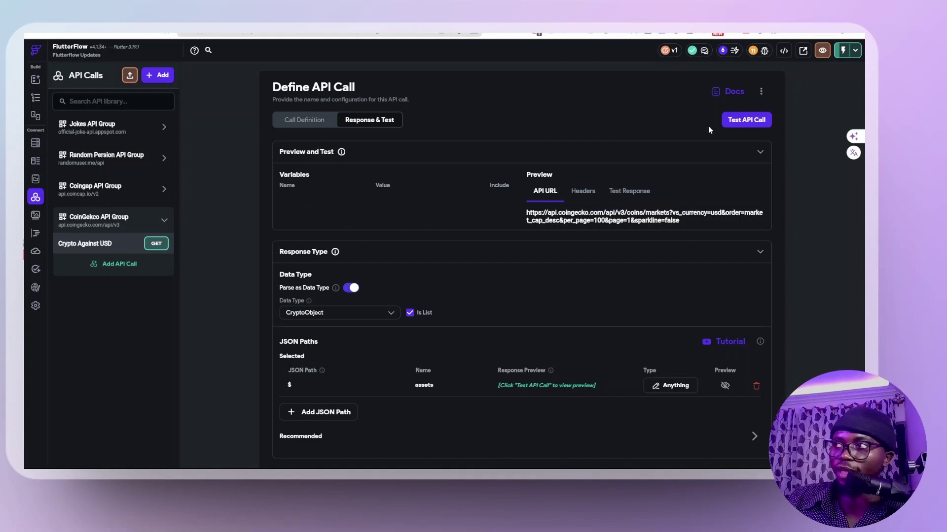
pyautogui.click(746, 120)
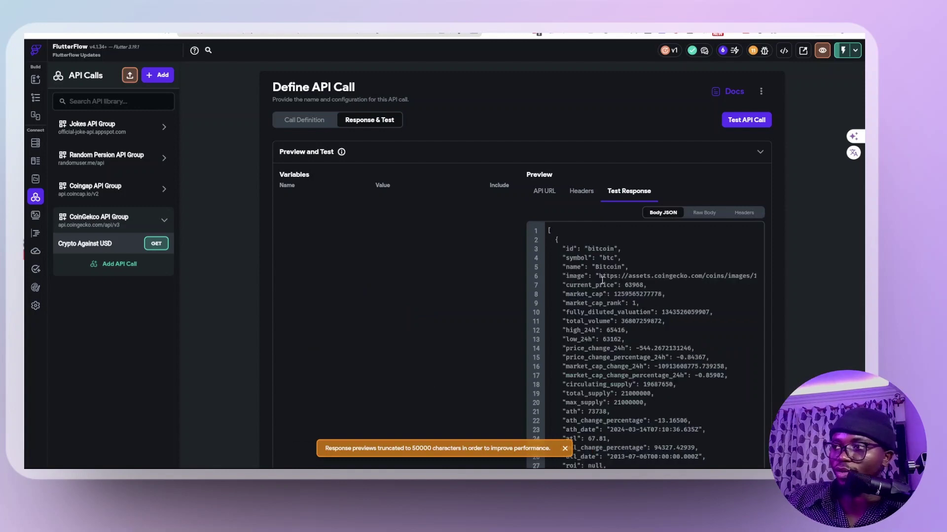
pyautogui.scroll(-5, 602, 276)
pyautogui.scroll(5, 601, 279)
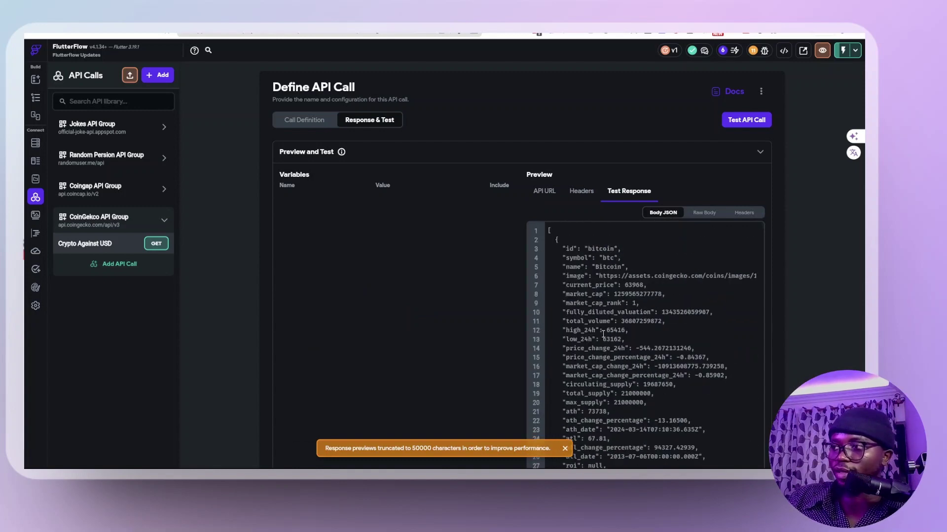
# - Compare the Crypto Against USD response body with the fields of the CryptoObject data type
pyautogui.scroll(-2, 602, 334)
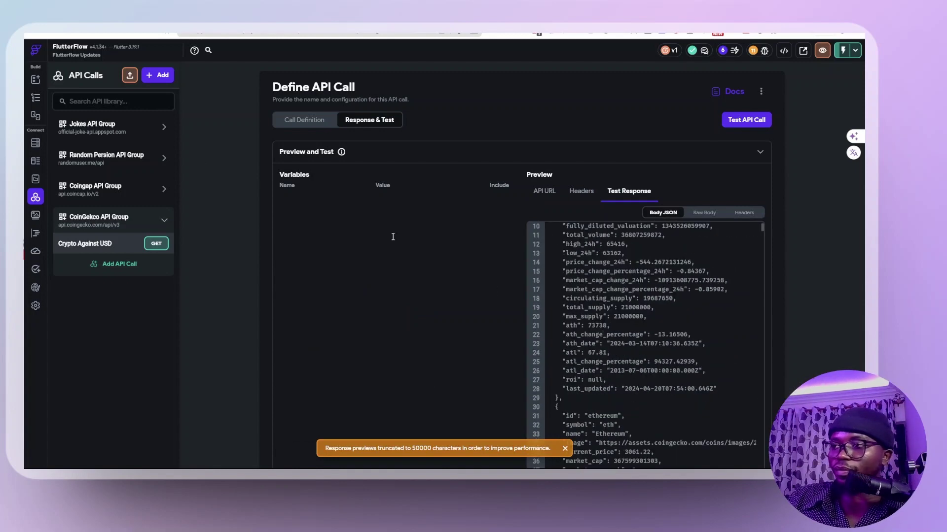
pyautogui.click(38, 167)
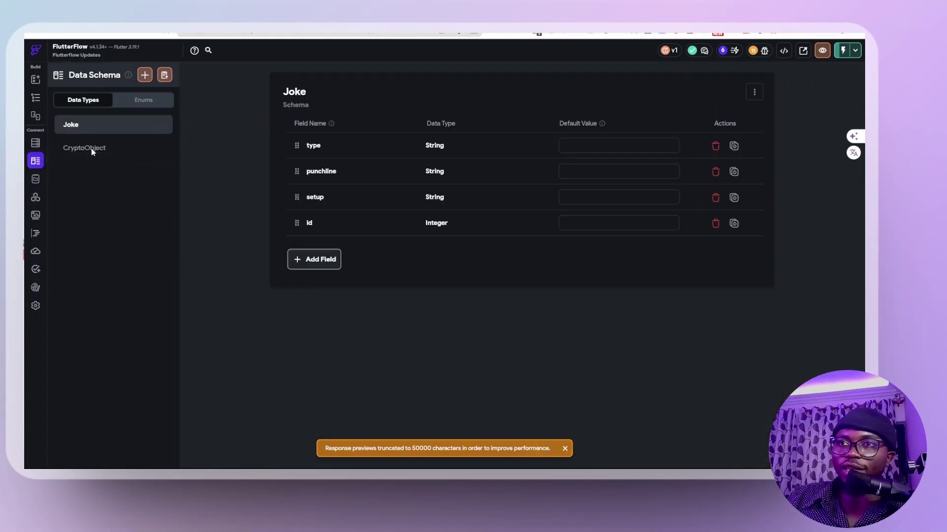
pyautogui.click(100, 151)
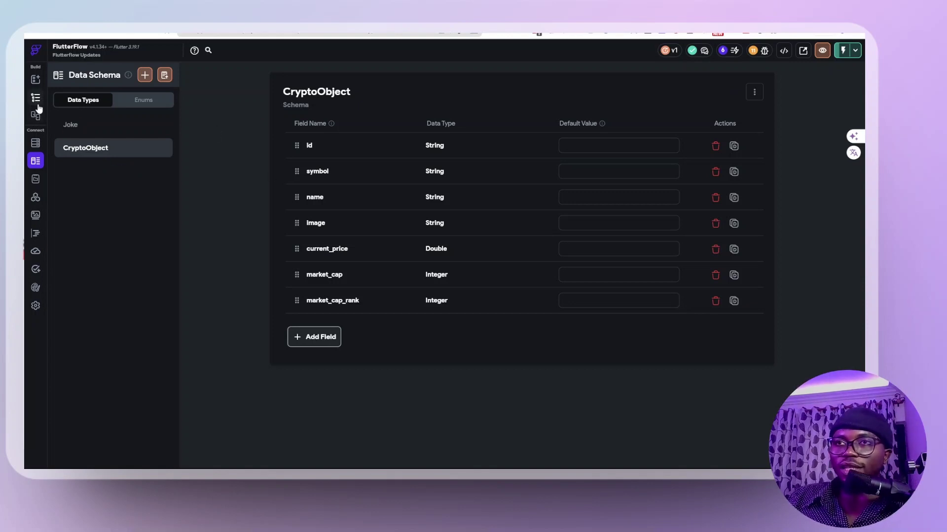
# - Test the Get Random Users call in the Random Persion API Group and examine its JSON response body
pyautogui.click(36, 196)
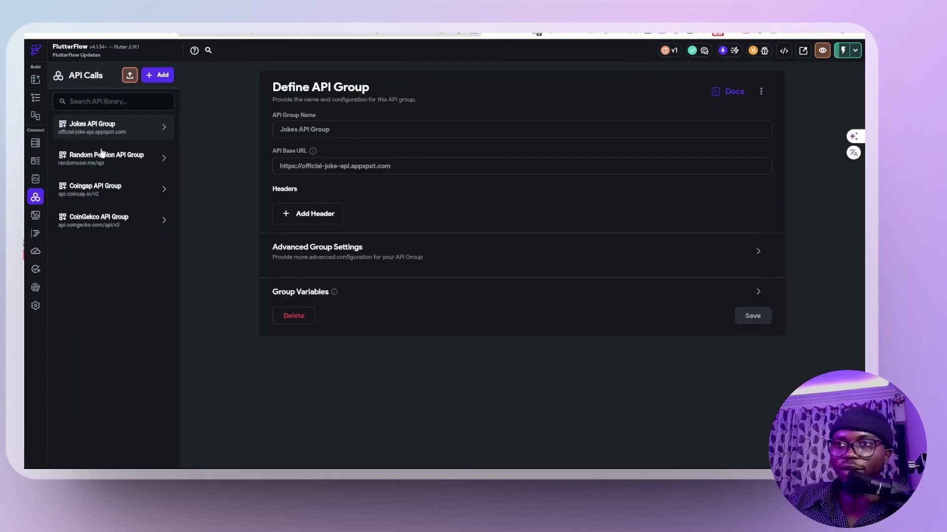
pyautogui.click(97, 164)
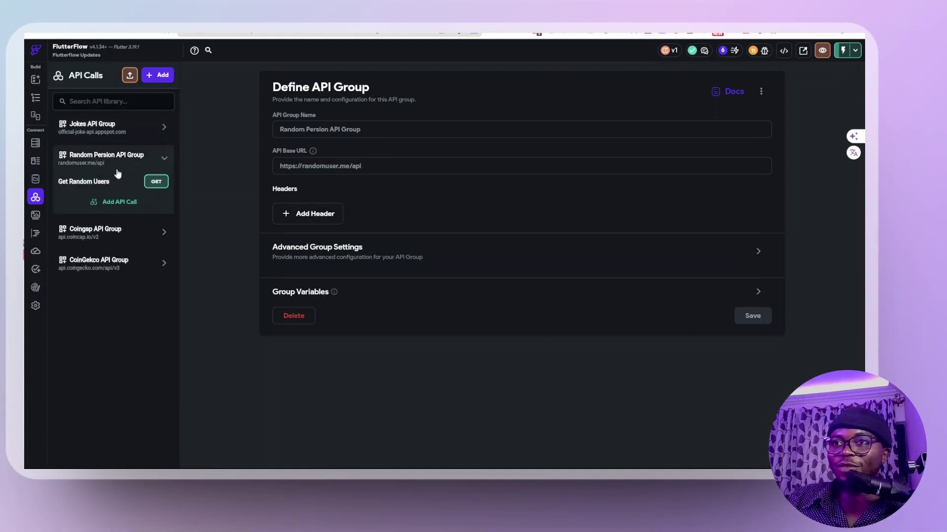
pyautogui.click(76, 182)
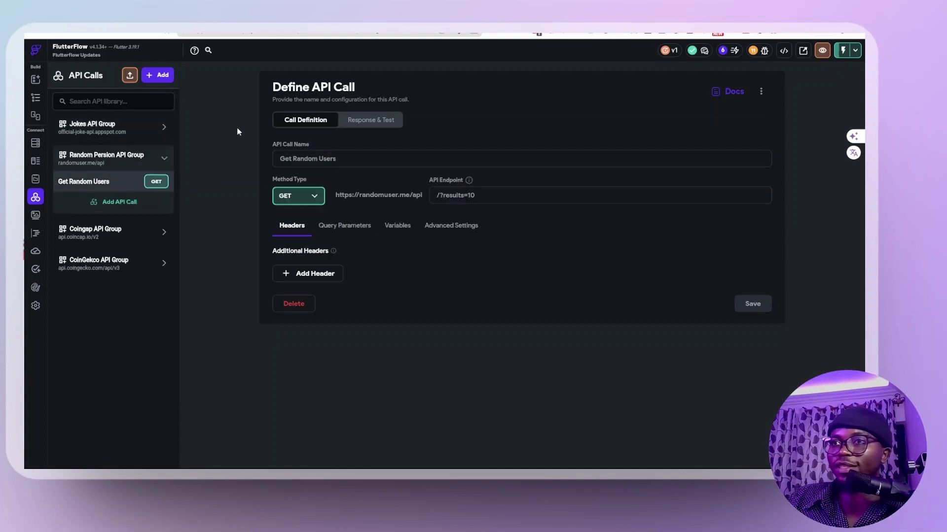
pyautogui.click(367, 121)
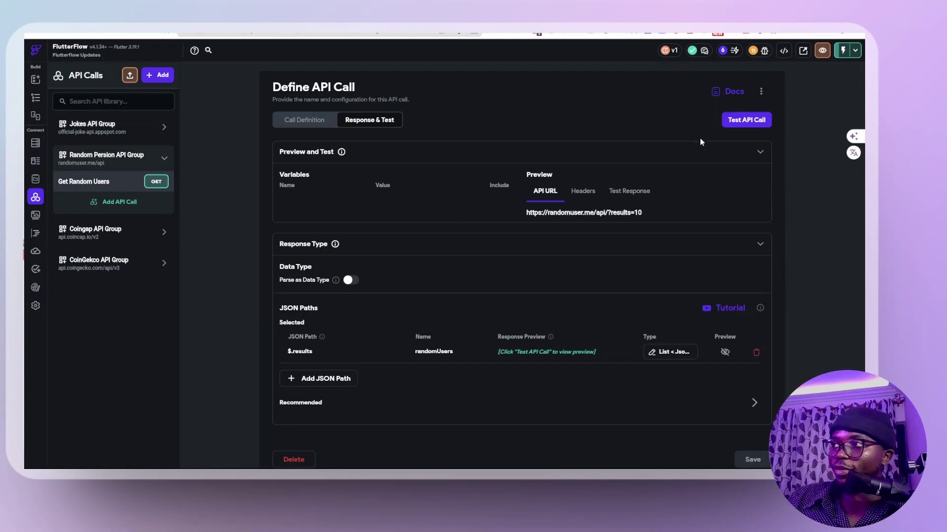
pyautogui.click(746, 121)
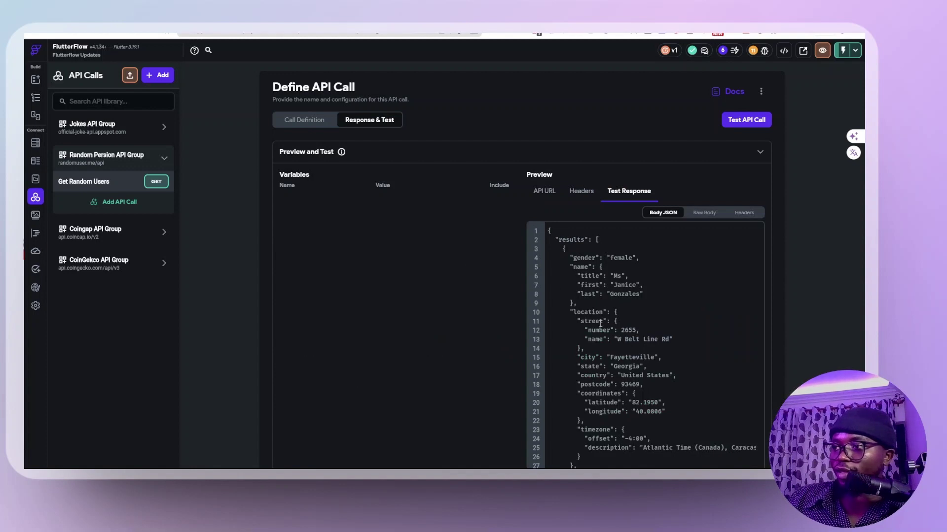
pyautogui.scroll(-3, 600, 324)
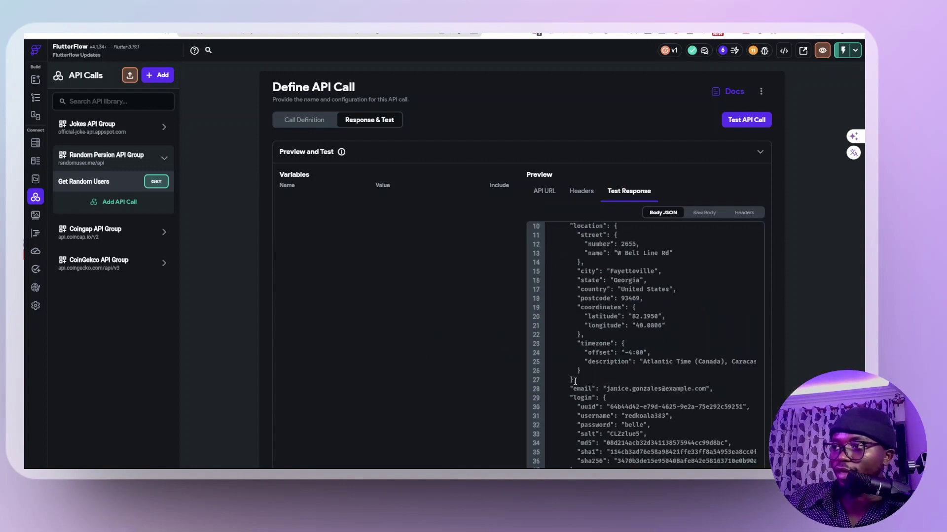
pyautogui.scroll(1, 574, 375)
pyautogui.scroll(3, 569, 313)
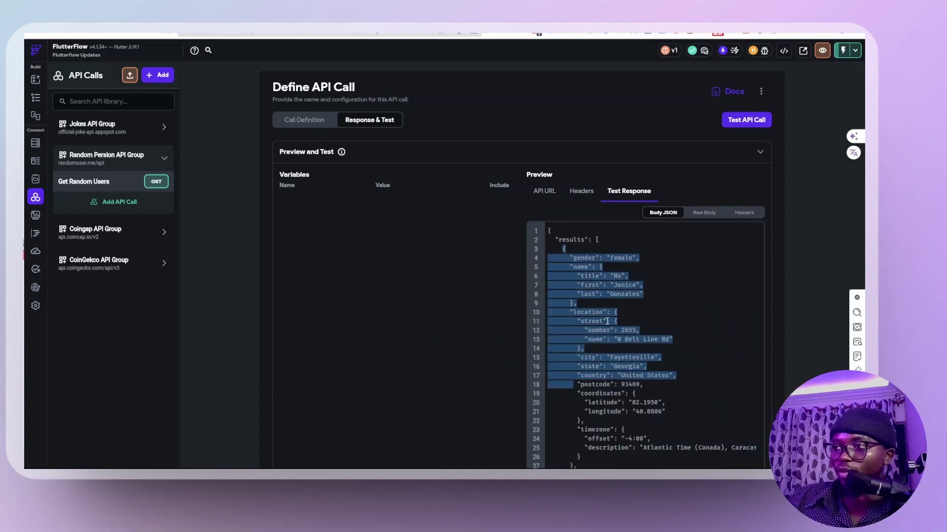
# - Copy the whole Get Random Users response body and parse it in JSON Viewer Pro, replacing the sample JSON there
pyautogui.click(607, 321)
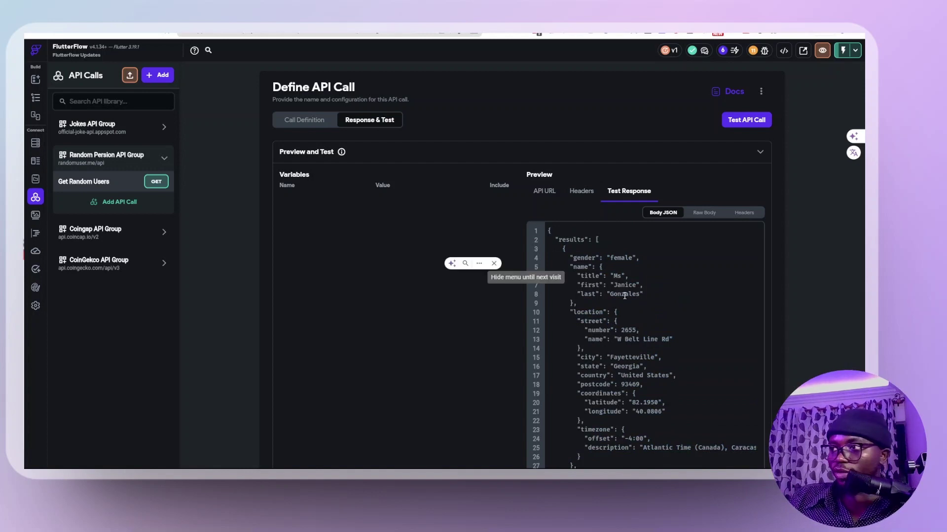
pyautogui.hotkey('ctrl', 'a')
pyautogui.scroll(-20, 624, 296)
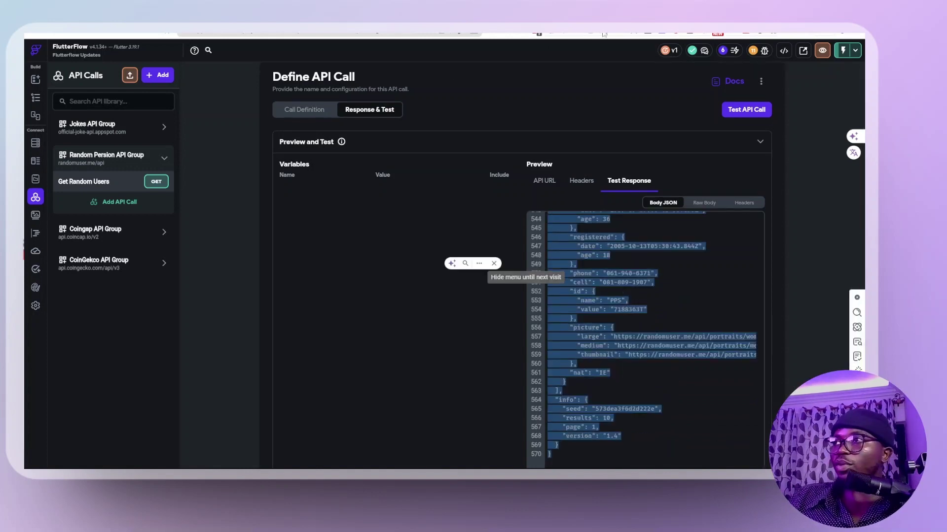
pyautogui.click(718, 34)
pyautogui.click(773, 59)
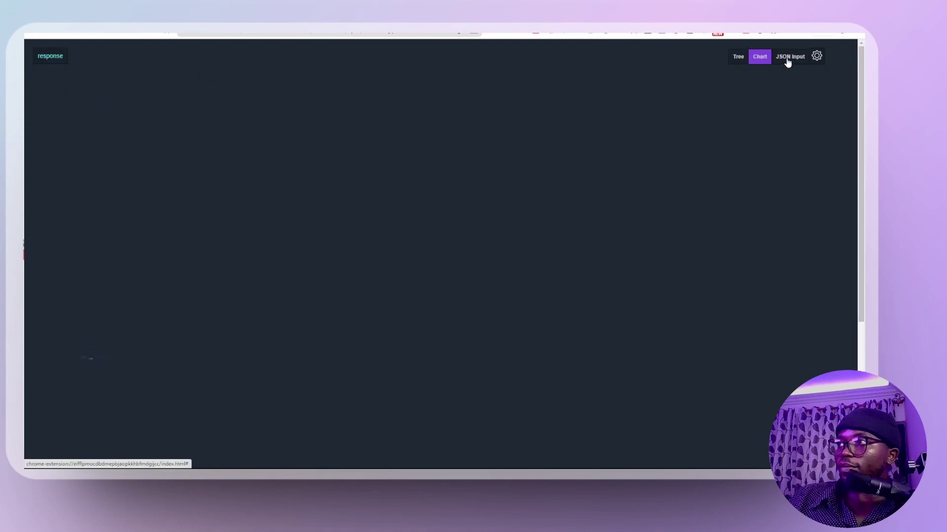
pyautogui.click(798, 59)
pyautogui.click(347, 256)
pyautogui.hotkey('ctrl', 'a')
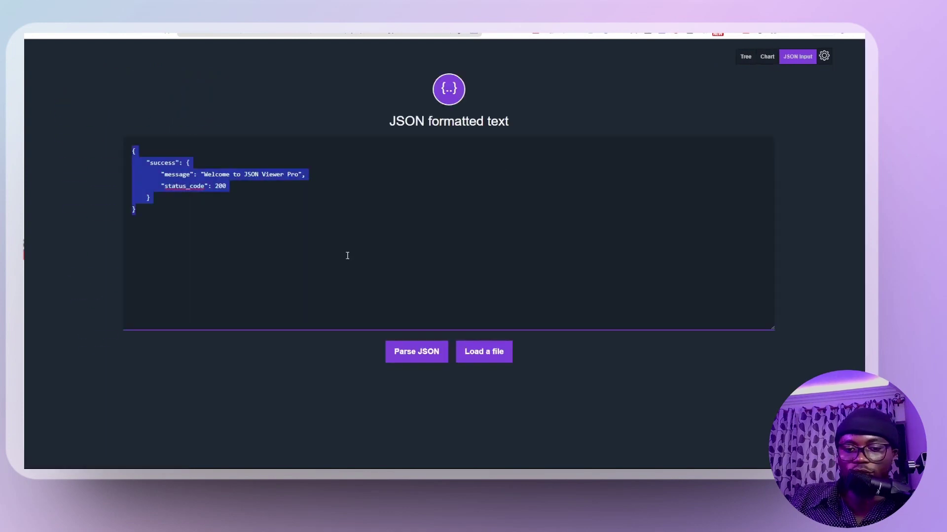
pyautogui.hotkey('ctrl', 'v')
pyautogui.click(420, 356)
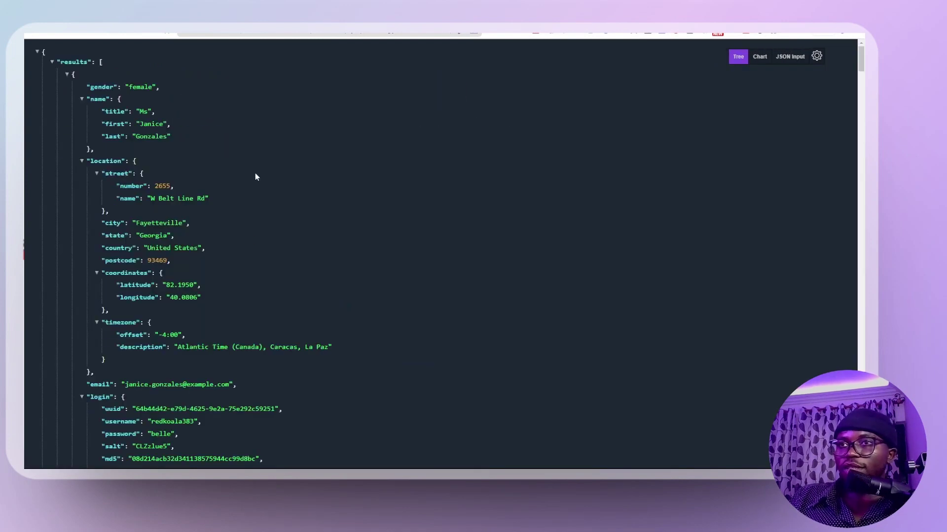
# - Collapse the first four user objects in the results tree to check their structure, then expand and copy the complete first user object
pyautogui.click(70, 75)
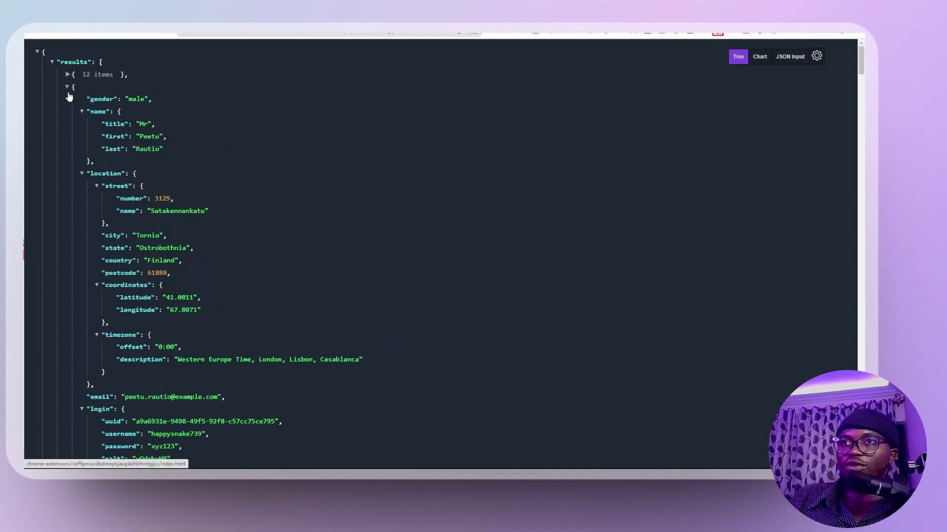
pyautogui.click(68, 87)
pyautogui.click(68, 100)
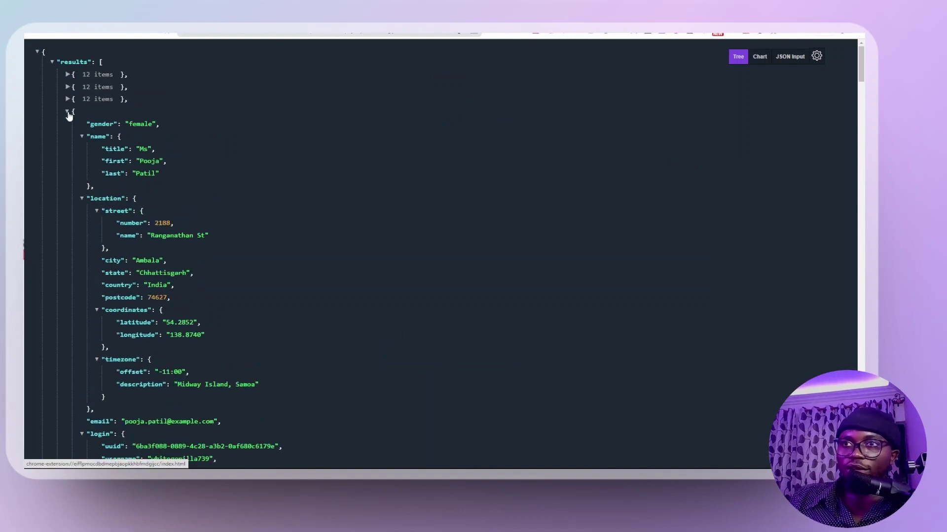
pyautogui.click(68, 112)
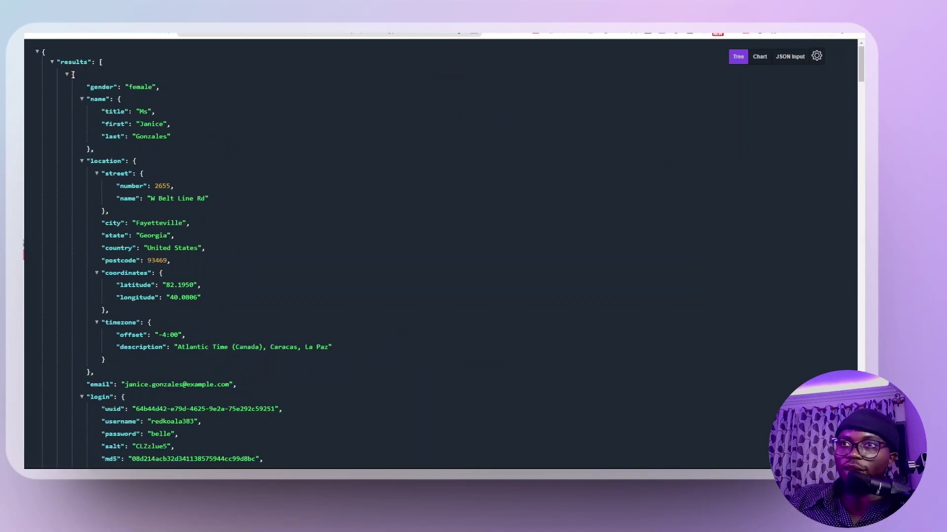
pyautogui.moveTo(72, 74); pyautogui.dragTo(114, 368)
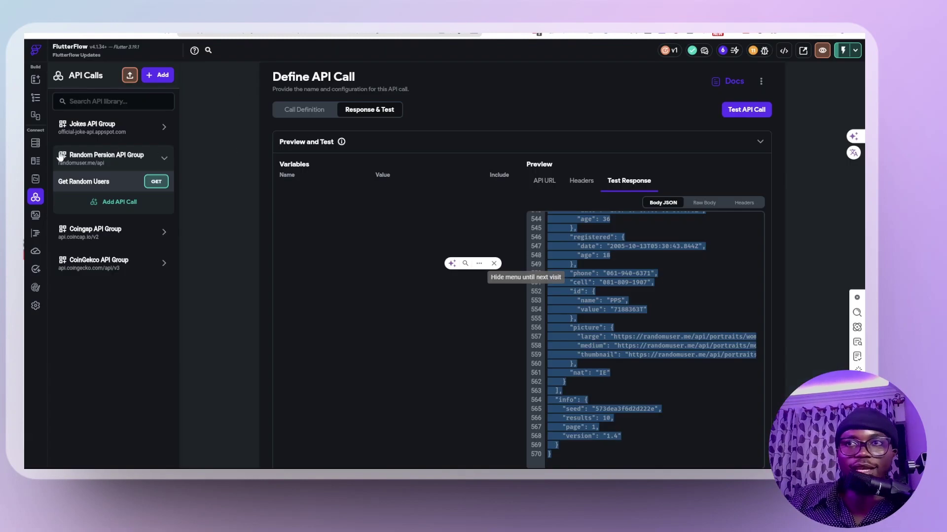
# - Return to the FlutterFlow project's data types and start a new data type from JSON named randomUserObject
pyautogui.click(37, 162)
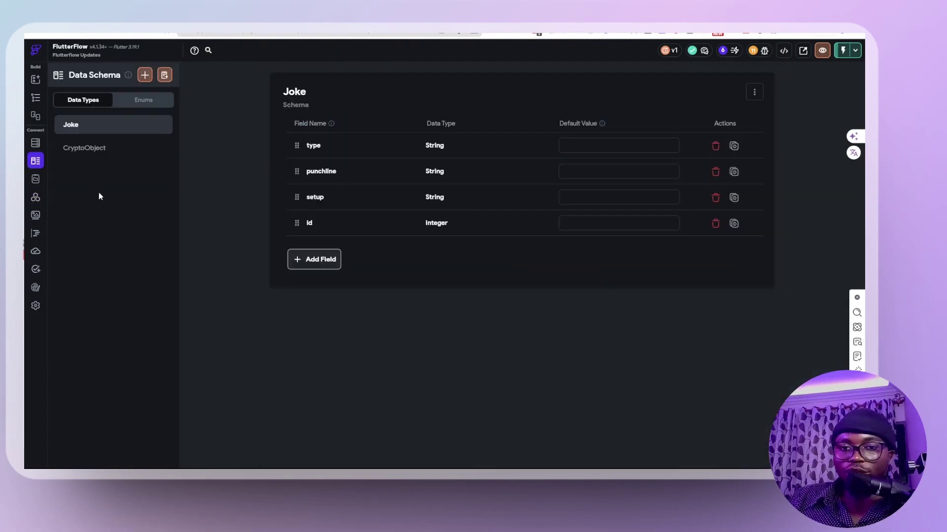
pyautogui.click(145, 75)
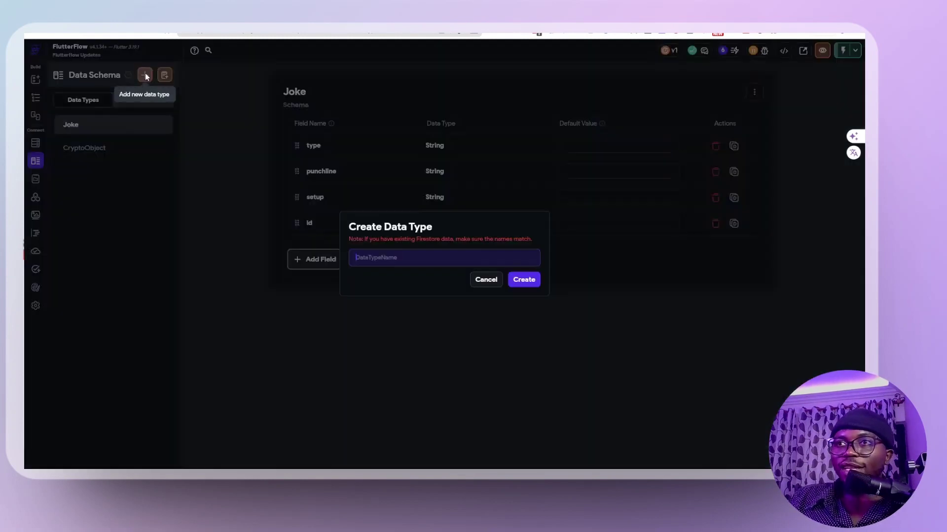
pyautogui.click(486, 280)
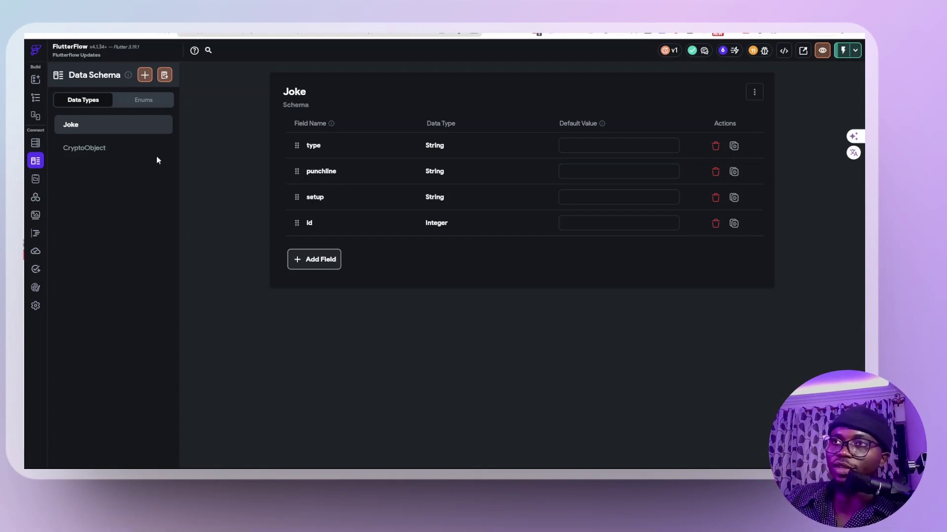
pyautogui.click(164, 75)
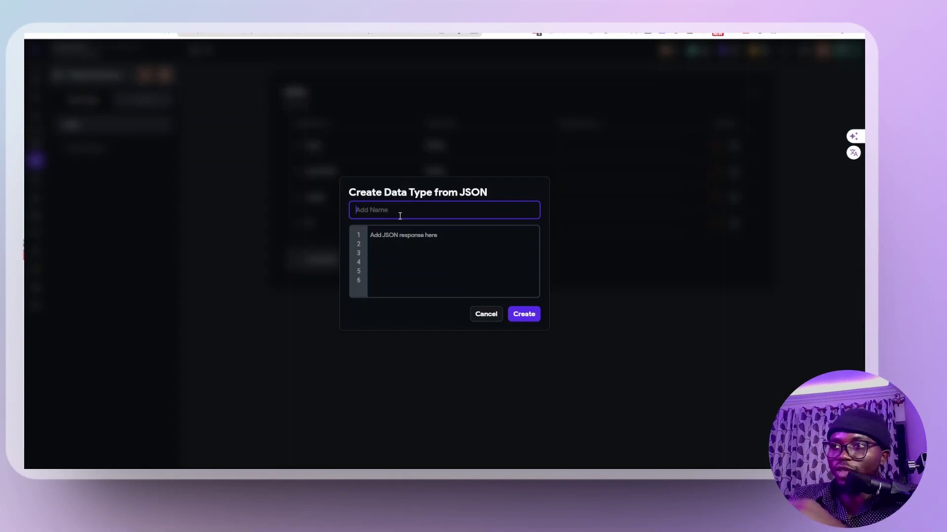
pyautogui.write('rand')
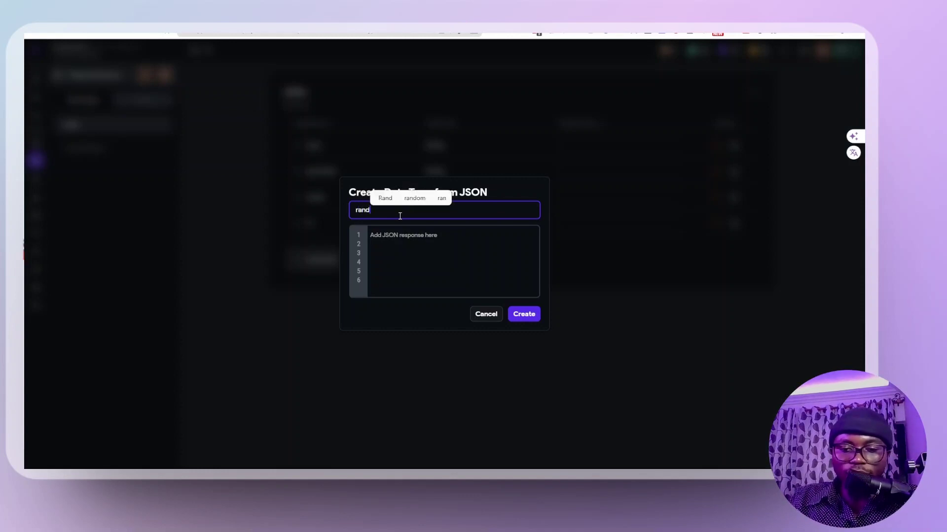
pyautogui.write('omUser')
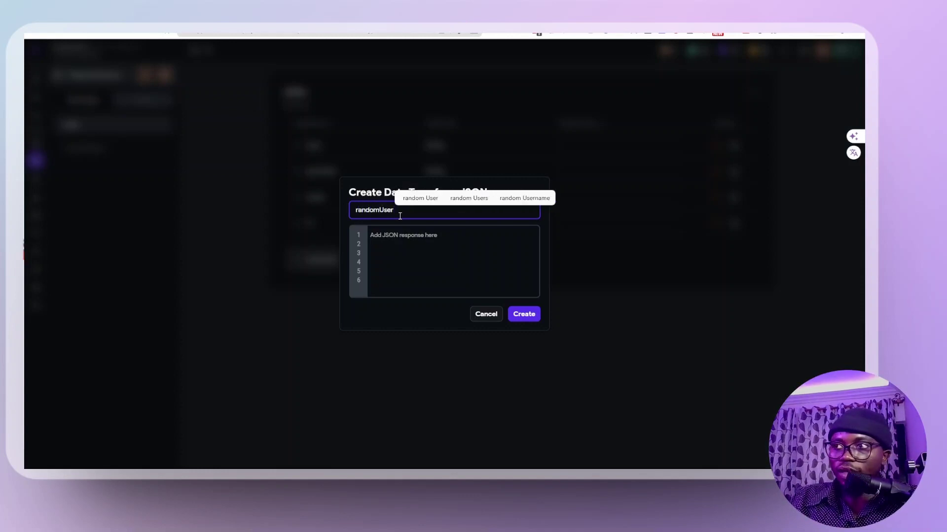
pyautogui.write('Object')
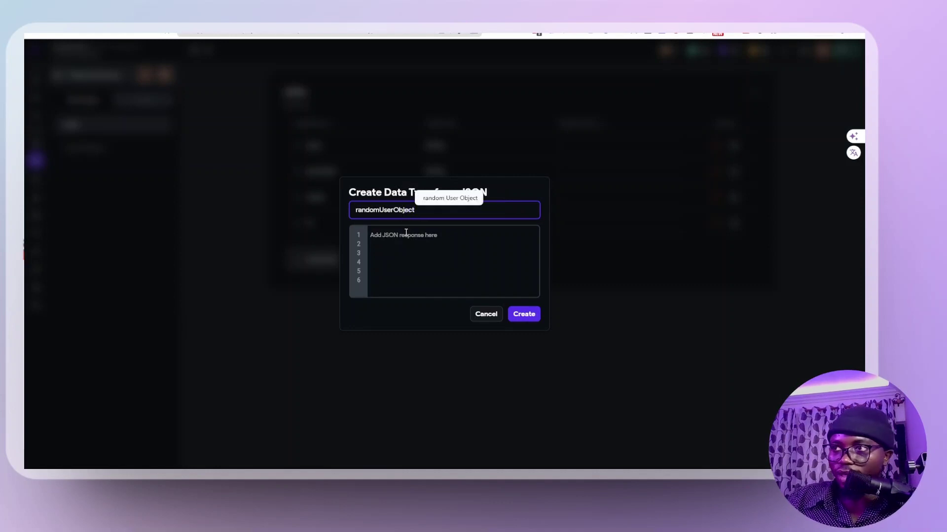
# - Paste the copied user object as the JSON response, review it, and create the data type
pyautogui.click(407, 269)
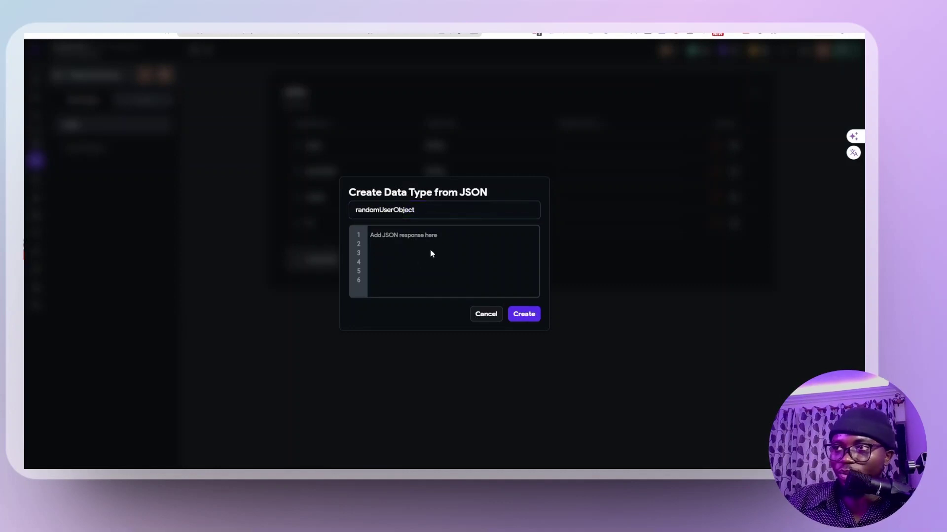
pyautogui.press('super+v')
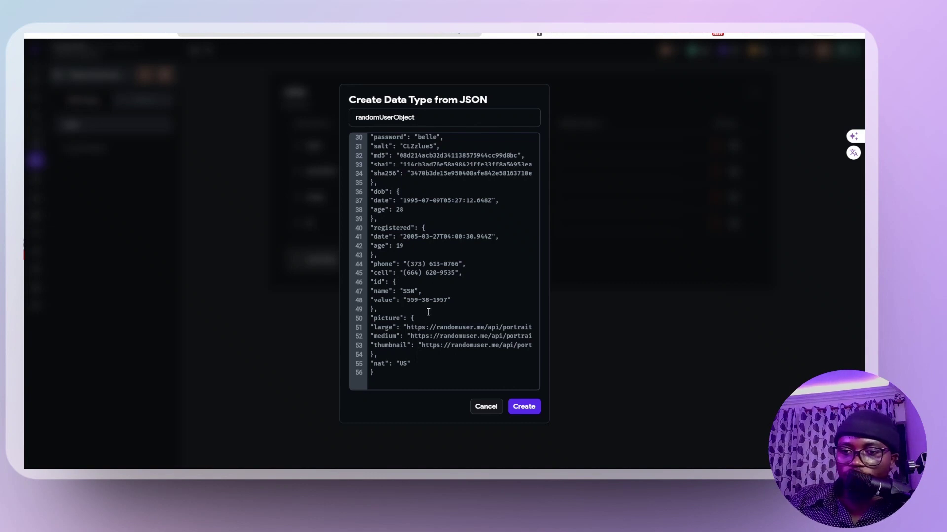
pyautogui.scroll(10, 428, 312)
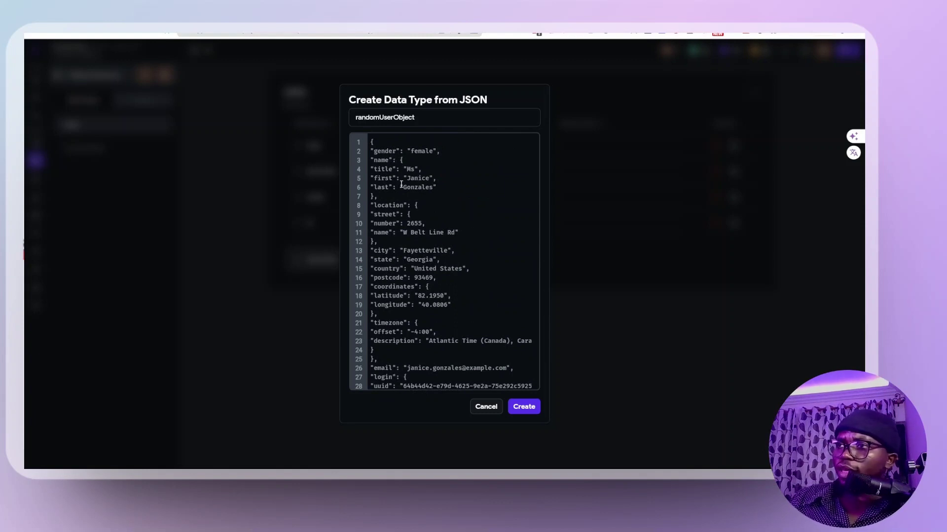
pyautogui.scroll(-5, 407, 216)
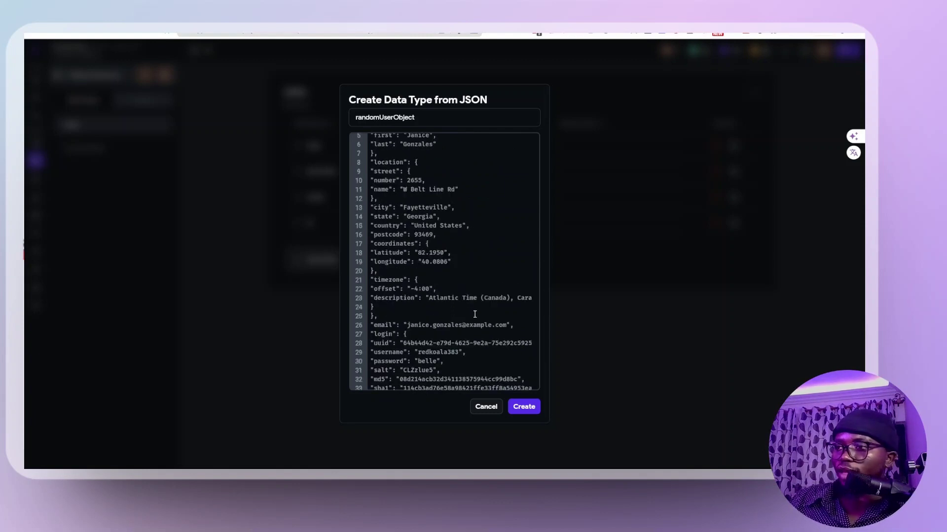
pyautogui.click(522, 407)
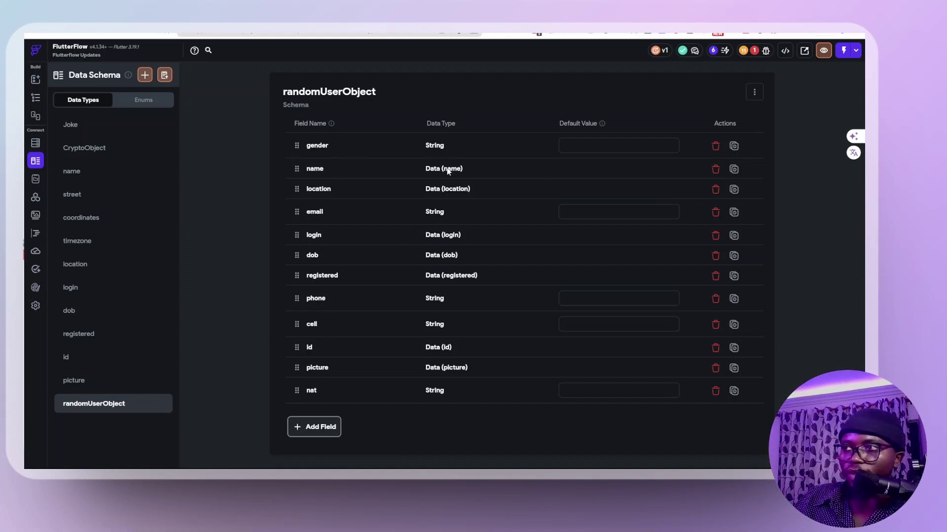
# - Examine the fields of the name and randomUserObject data types, and parse the copied user object in JSON Viewer Pro for comparison
pyautogui.click(82, 174)
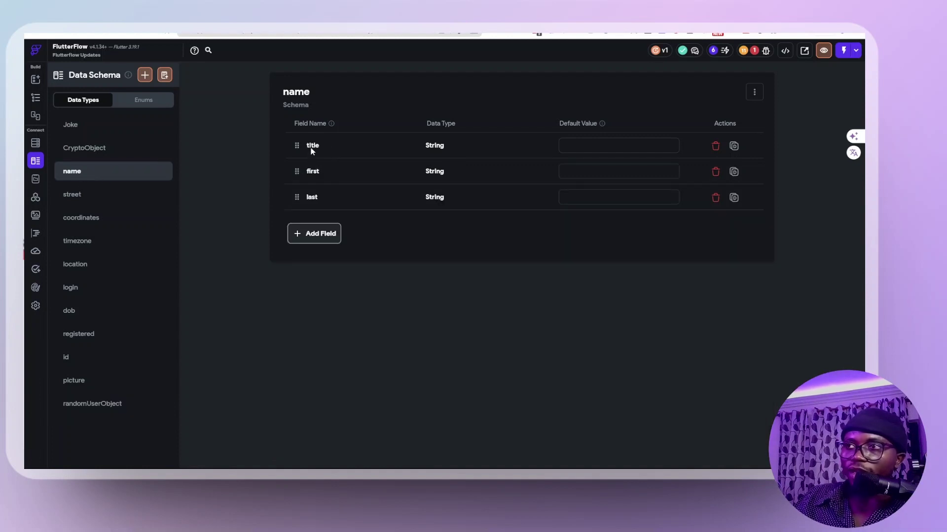
pyautogui.click(101, 403)
pyautogui.click(389, 12)
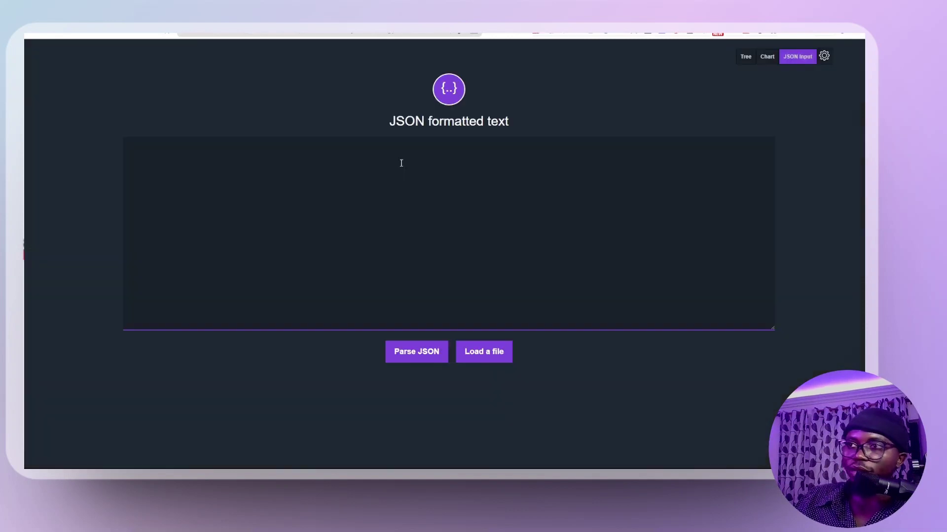
pyautogui.hotkey('ctrl', 'v')
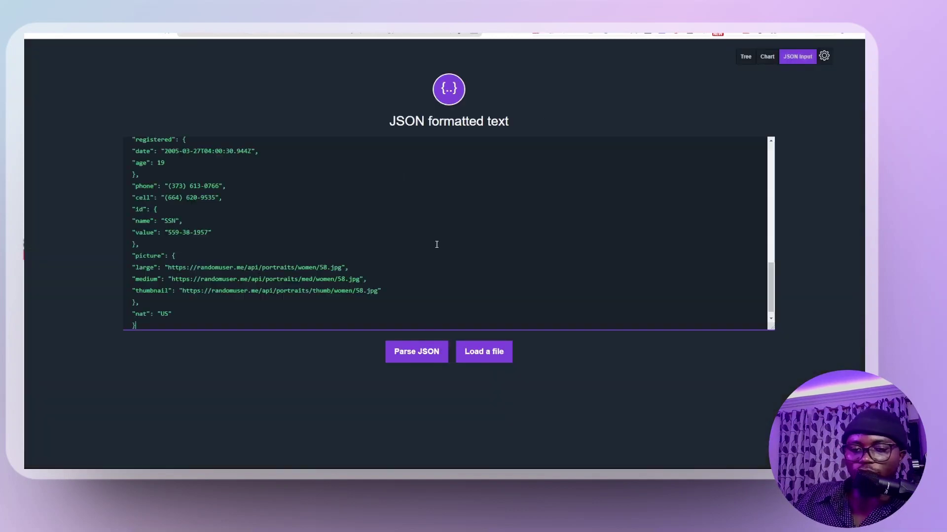
pyautogui.click(407, 349)
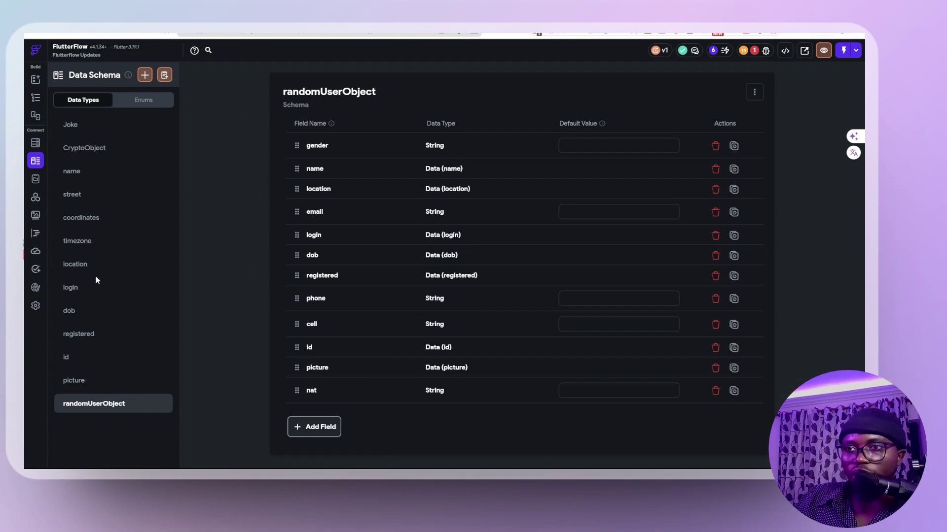
# - Open the dob data type and compare its date and age fields with the parsed user object in JSON Viewer Pro
pyautogui.click(75, 314)
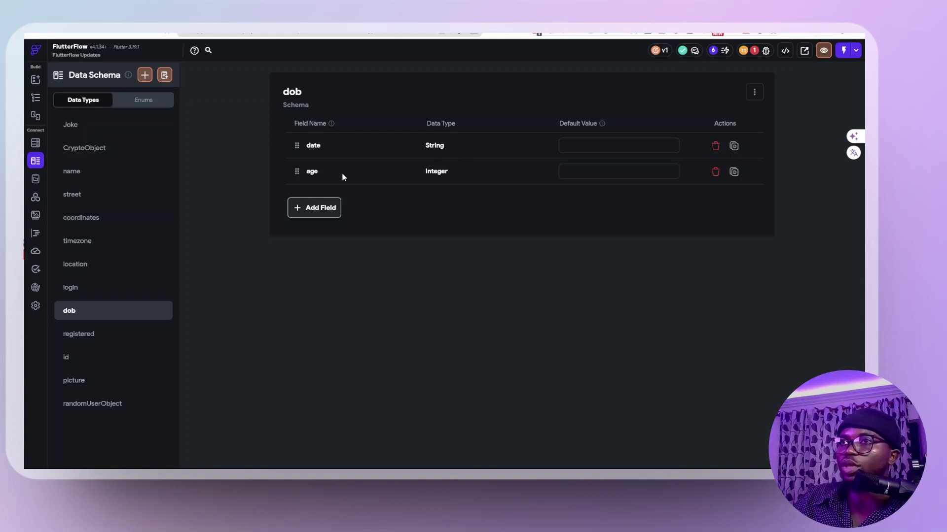
pyautogui.hotkey('ctrl', 'Tab')
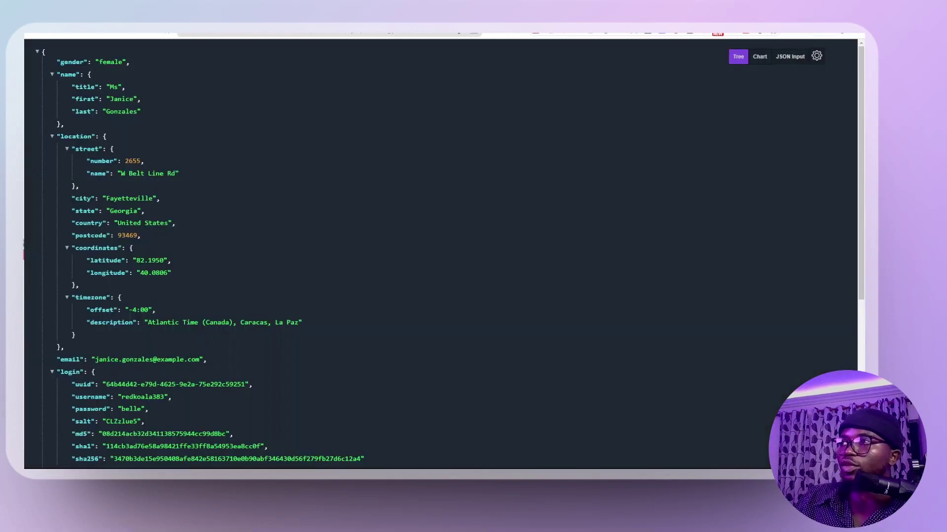
pyautogui.scroll(-5, 107, 185)
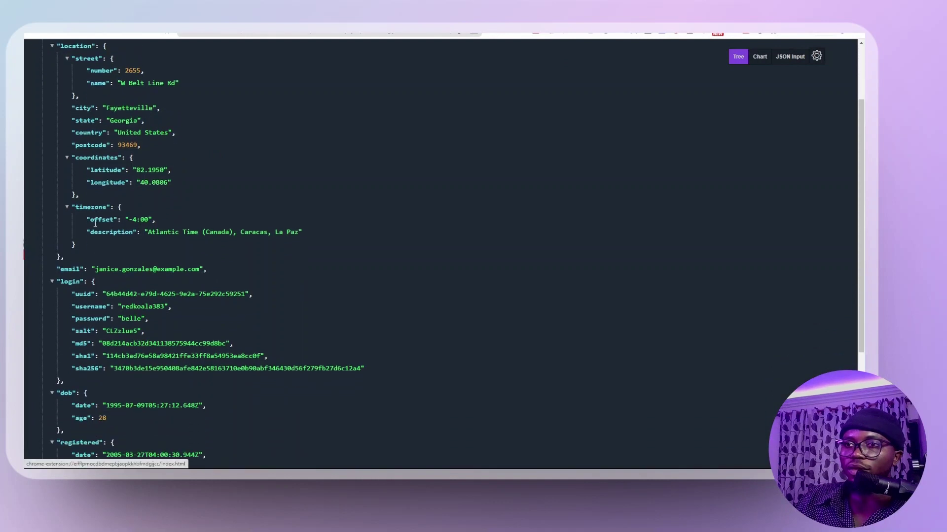
pyautogui.moveTo(106, 324); pyautogui.dragTo(196, 324)
pyautogui.hotkey('ctrl', 'shift', 'Tab')
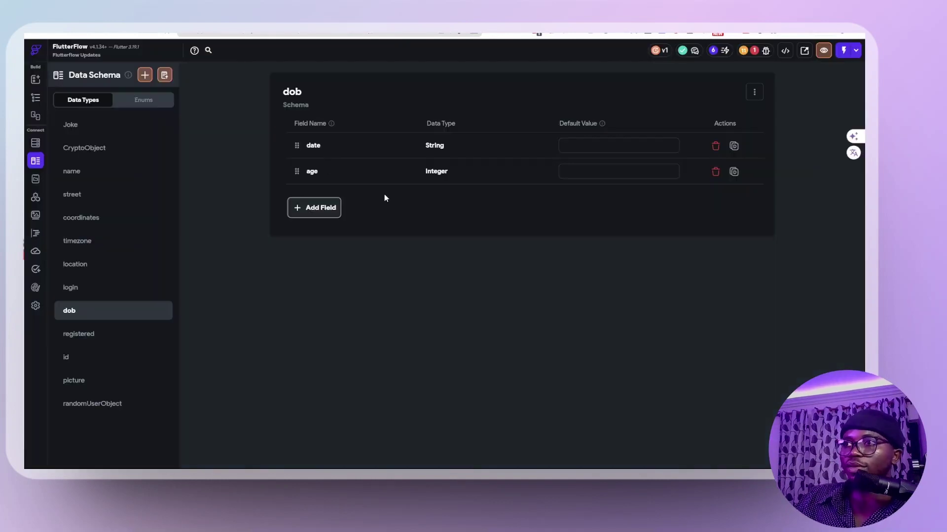
# - Delete the dob data type's String date field and recreate it as a Date Time field named date
pyautogui.click(716, 146)
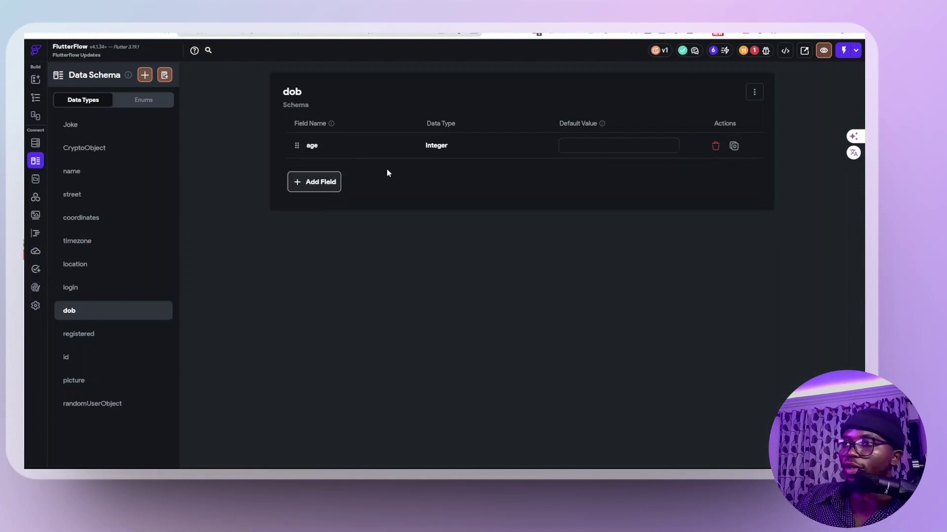
pyautogui.click(317, 183)
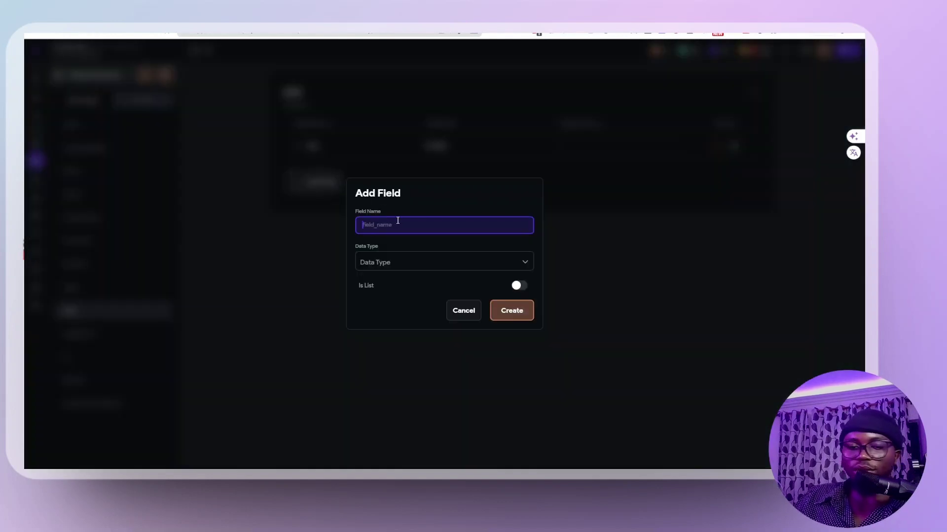
pyautogui.write('date')
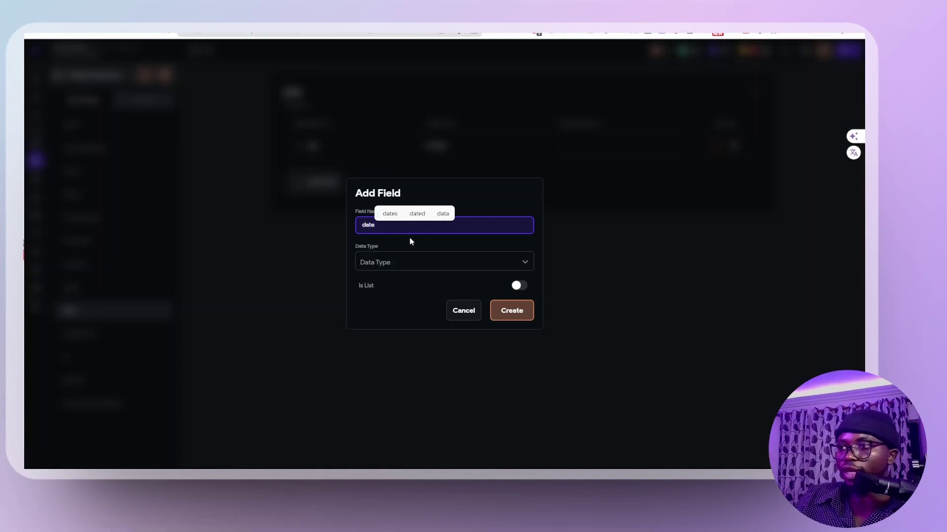
pyautogui.click(412, 261)
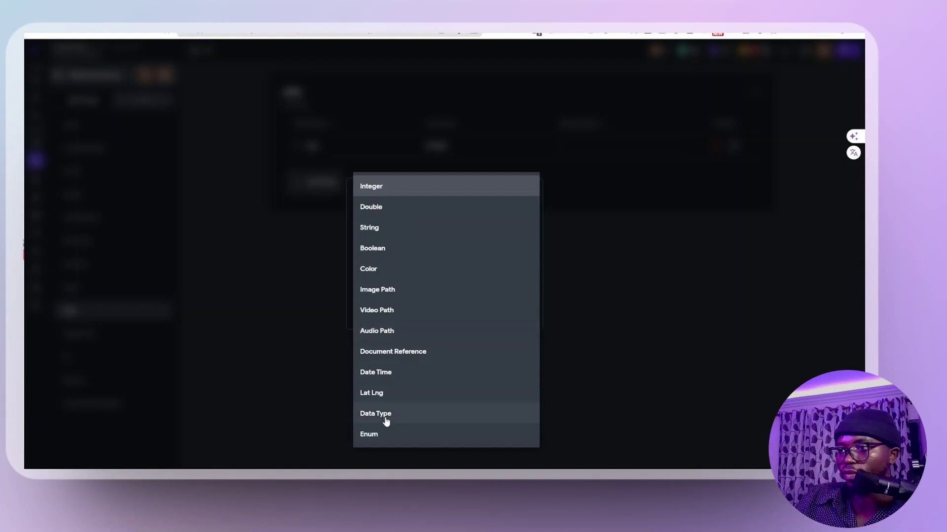
pyautogui.click(390, 376)
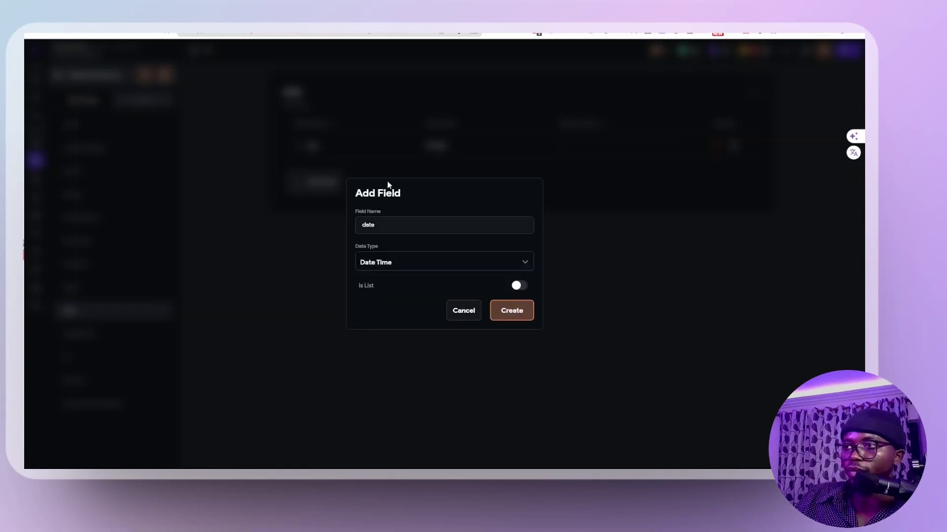
pyautogui.click(505, 317)
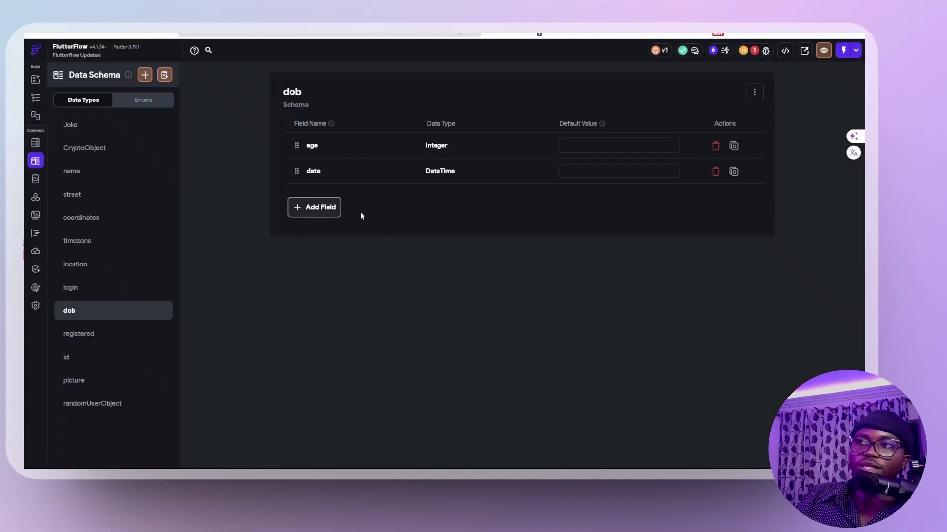
# - View the picture data type and open the project's API calls
pyautogui.click(88, 383)
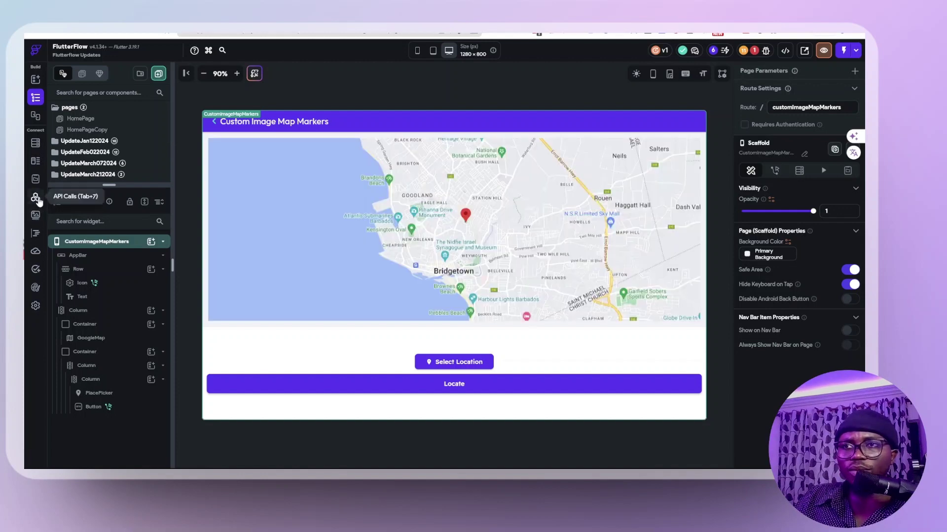
pyautogui.hotkey('alt', '7')
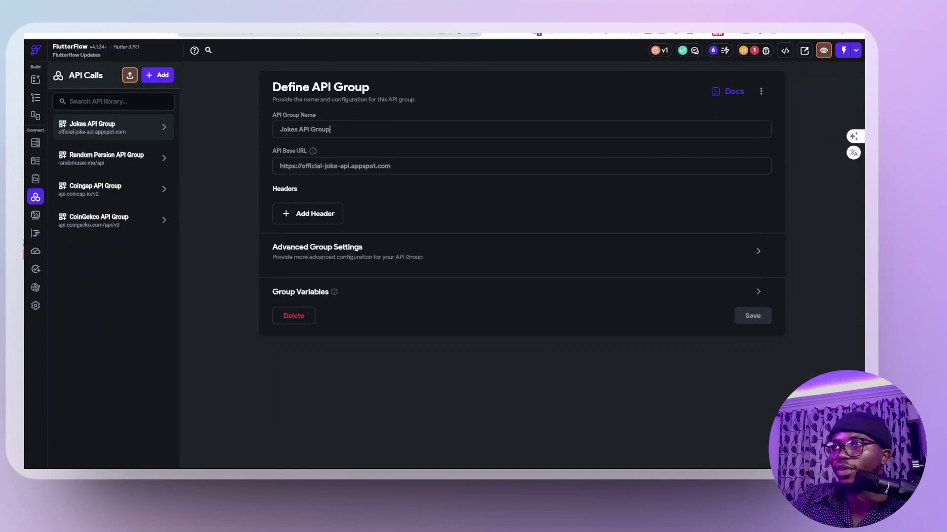
# - Review the Other Improvements list in the FlutterFlow Community release post, checking the Hide Keyboard on Tap tooltip in the project
pyautogui.click(372, 35)
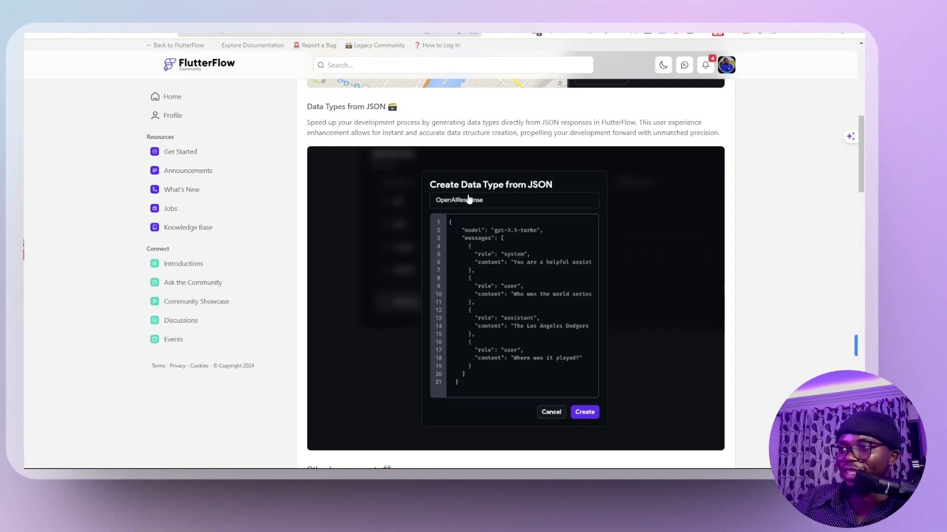
pyautogui.scroll(-4, 469, 199)
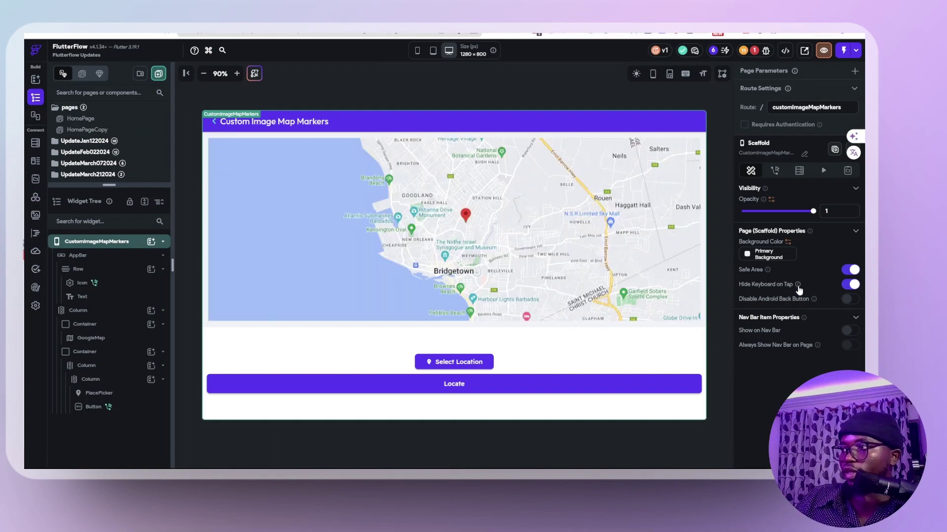
pyautogui.moveTo(798, 286)
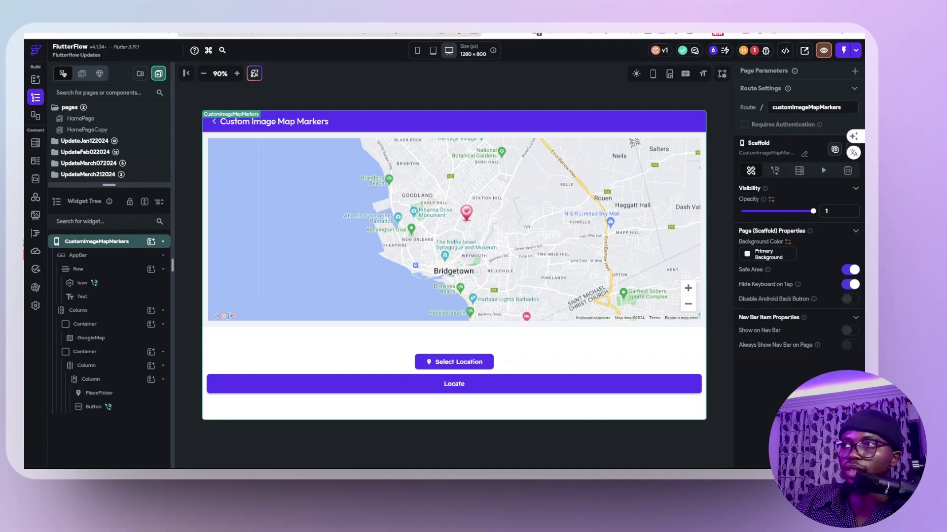
pyautogui.click(385, 31)
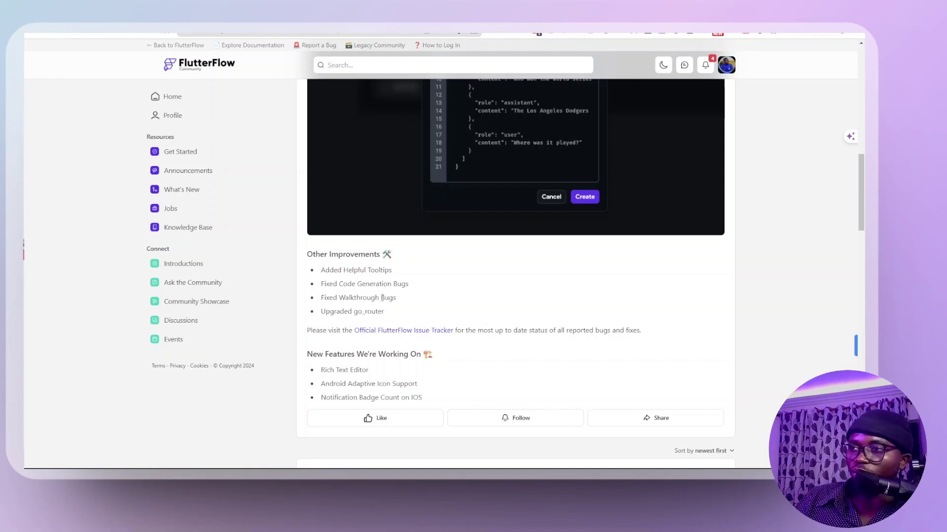
pyautogui.doubleClick(352, 296)
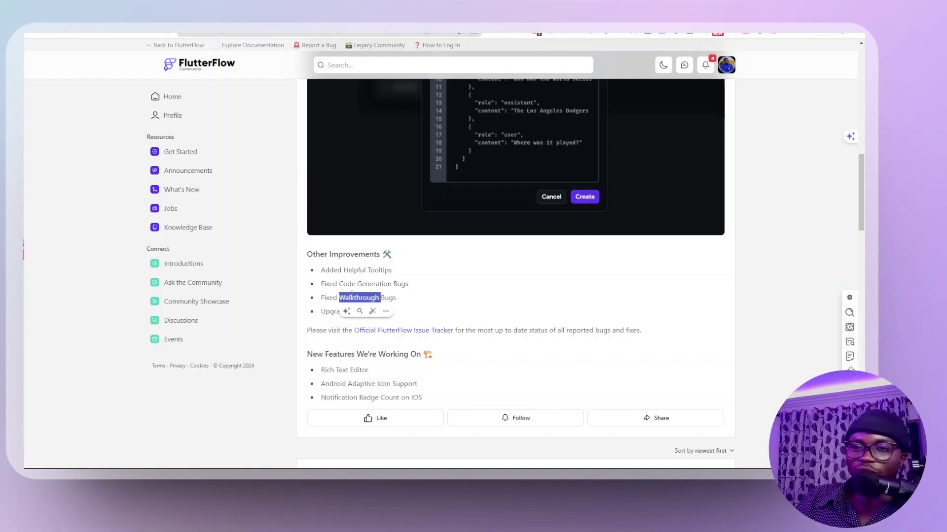
pyautogui.click(384, 290)
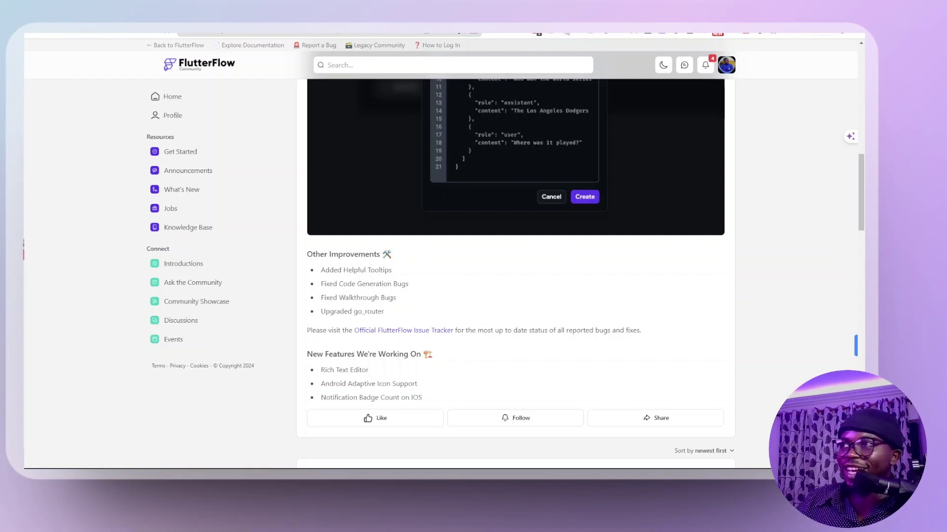
# - Open the FlutterFlow Marketplace in a new browser tab
pyautogui.hotkey('ctrl', 't')
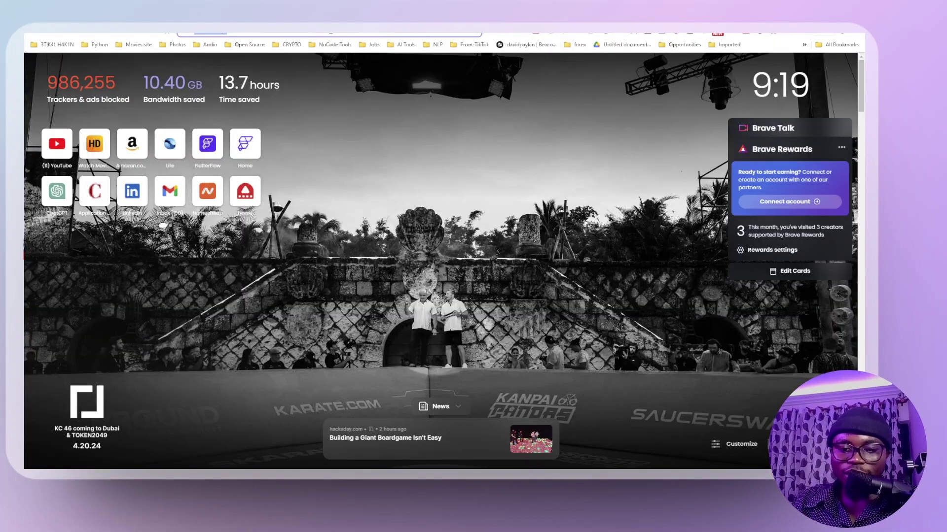
pyautogui.write('mark')
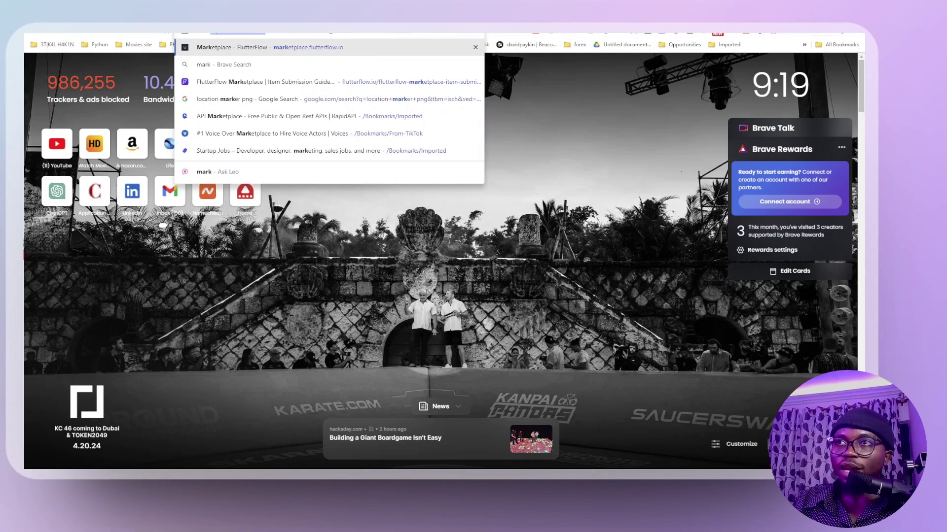
pyautogui.press('Return')
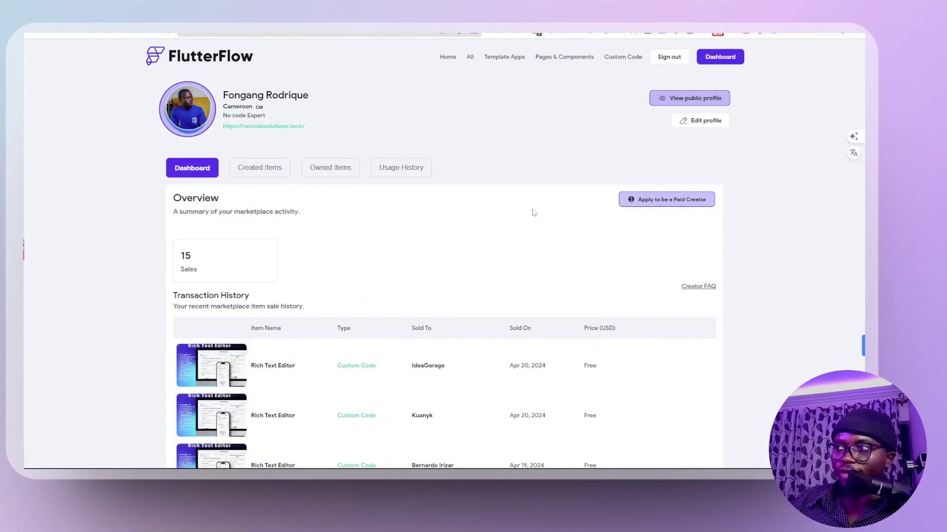
# - Examine the sales overview and the full Rich Text Editor transaction history on the creator's marketplace dashboard
pyautogui.scroll(-3, 380, 201)
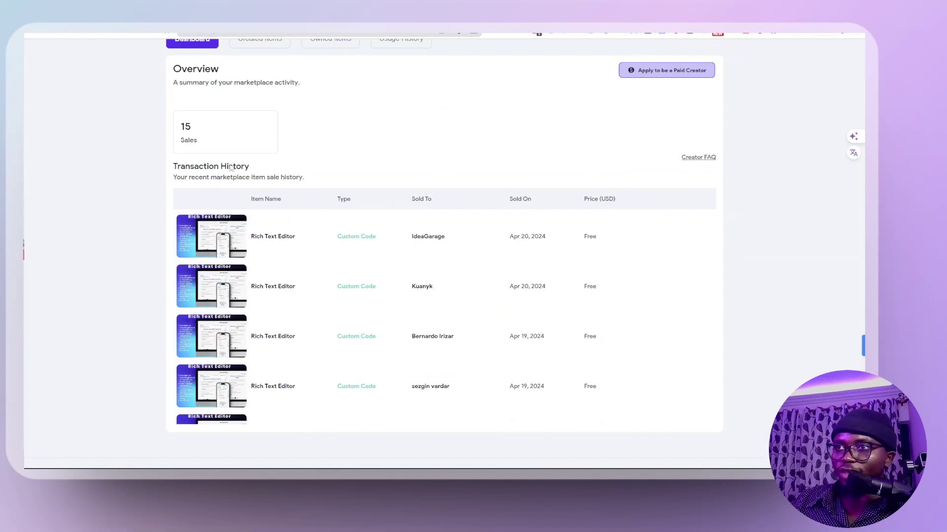
pyautogui.scroll(3, 376, 173)
pyautogui.scroll(-2, 392, 290)
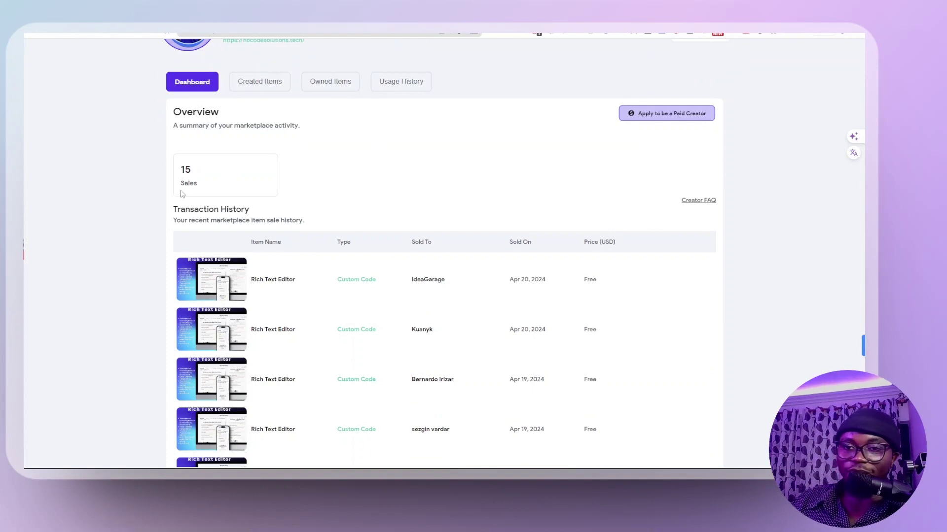
pyautogui.scroll(-3, 389, 346)
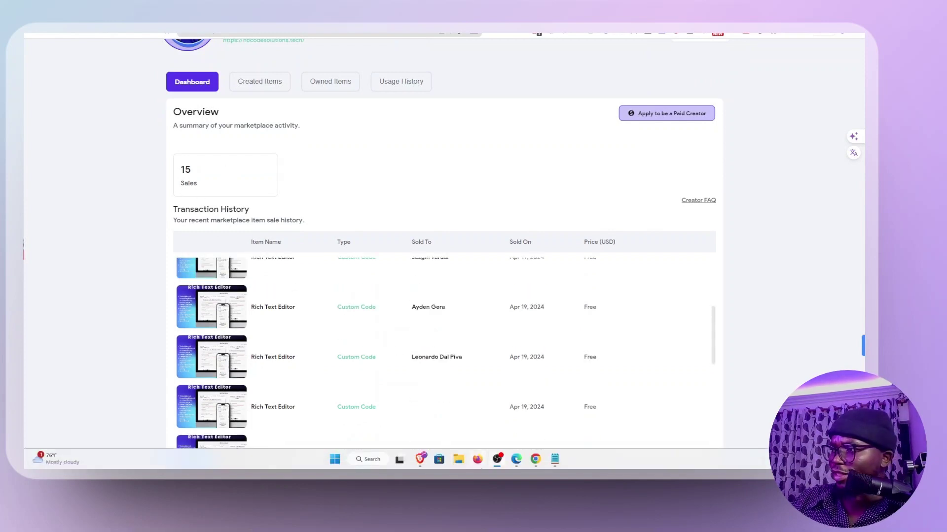
pyautogui.scroll(-8, 437, 322)
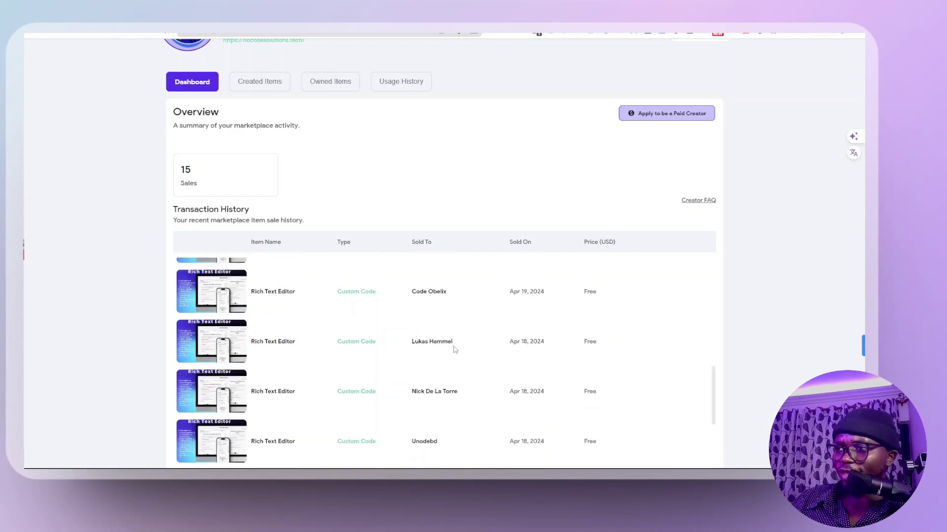
pyautogui.scroll(-1, 395, 316)
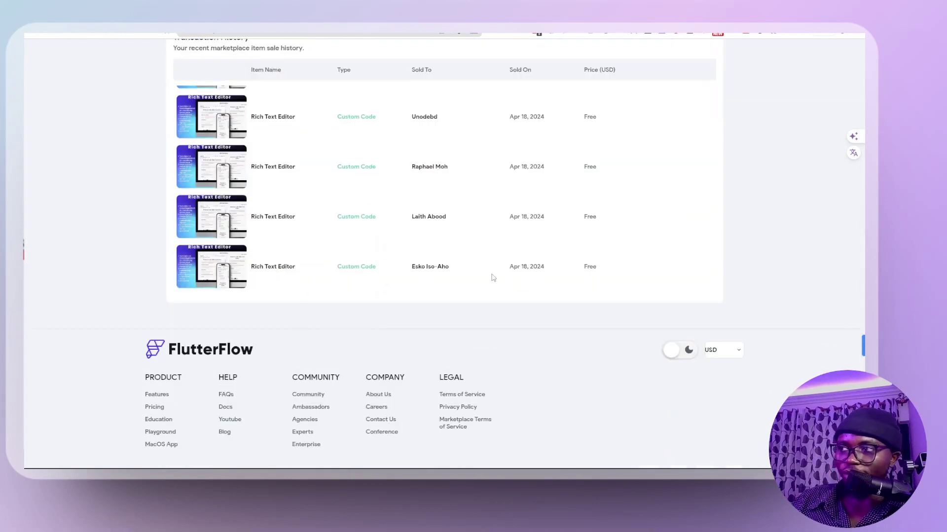
pyautogui.scroll(10, 285, 239)
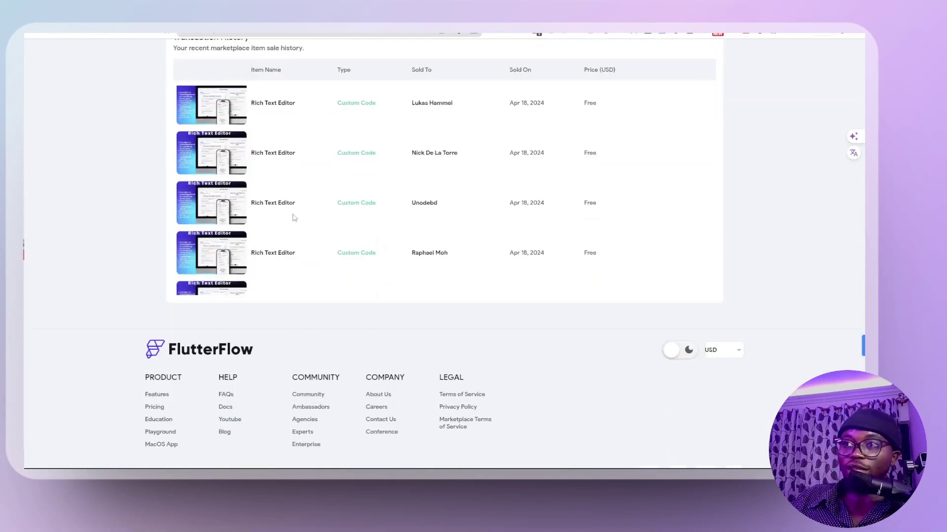
pyautogui.scroll(-1, 394, 292)
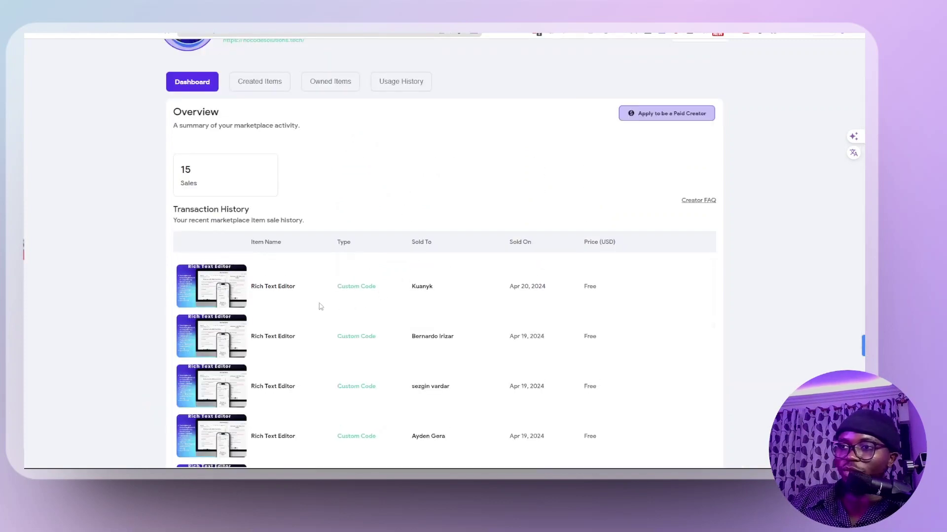
pyautogui.scroll(-2, 794, 243)
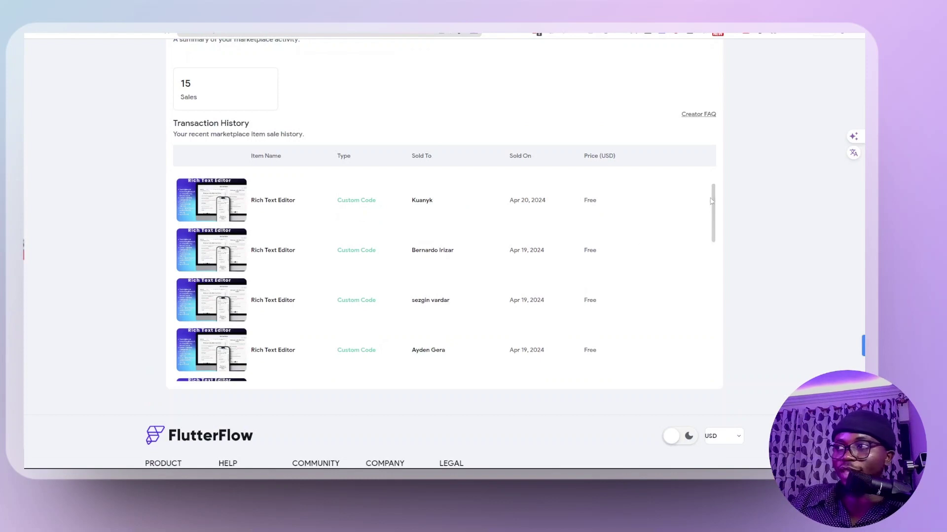
pyautogui.scroll(-1, 715, 190)
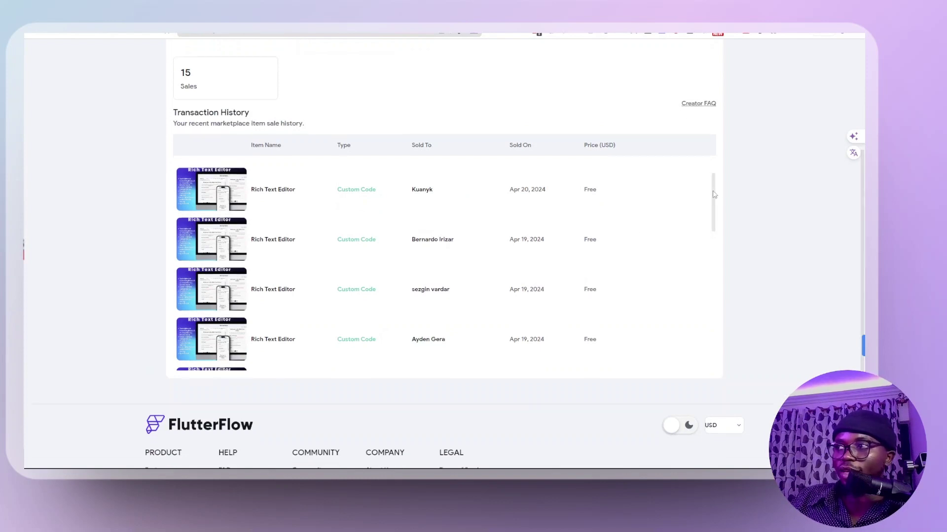
pyautogui.scroll(-6, 713, 195)
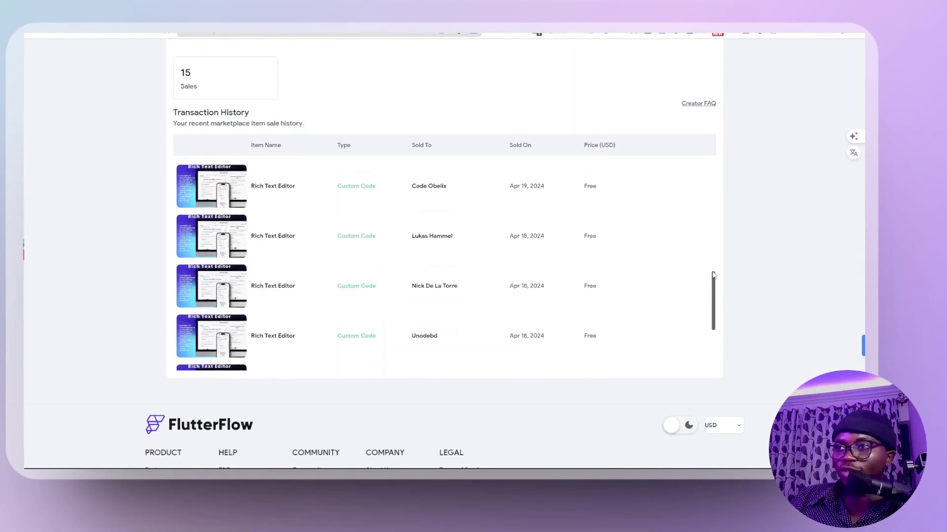
pyautogui.scroll(2, 713, 276)
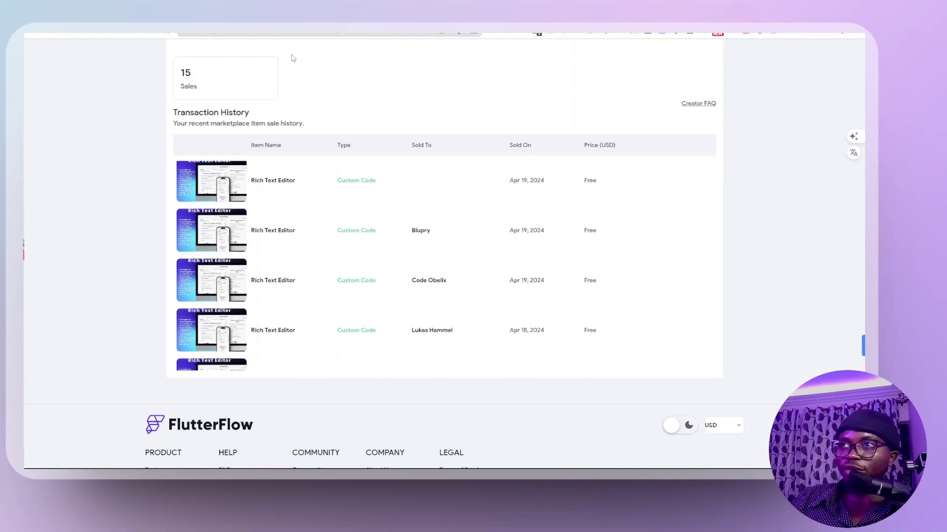
# - Return to the Rich Text Editor marketplace listing and read its key features, description and usage instructions
pyautogui.hotkey('alt', 'Left')
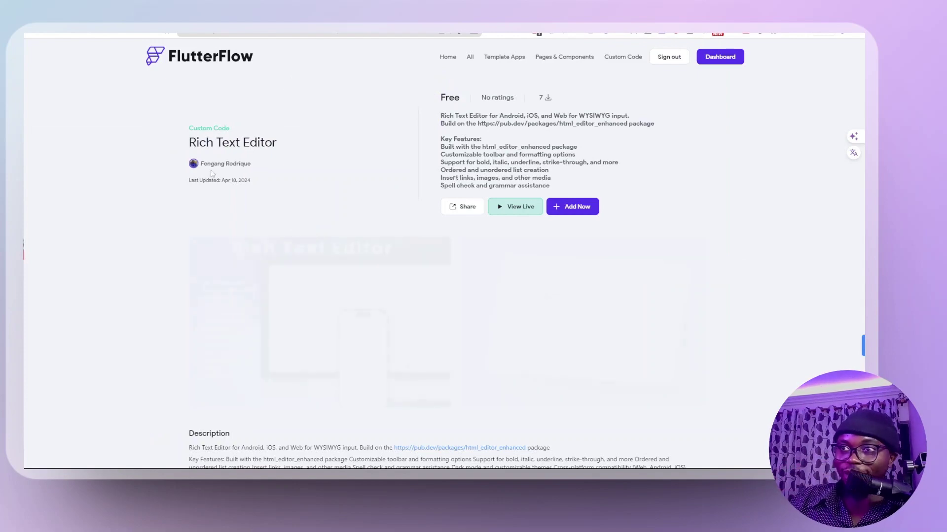
pyautogui.scroll(-5, 401, 170)
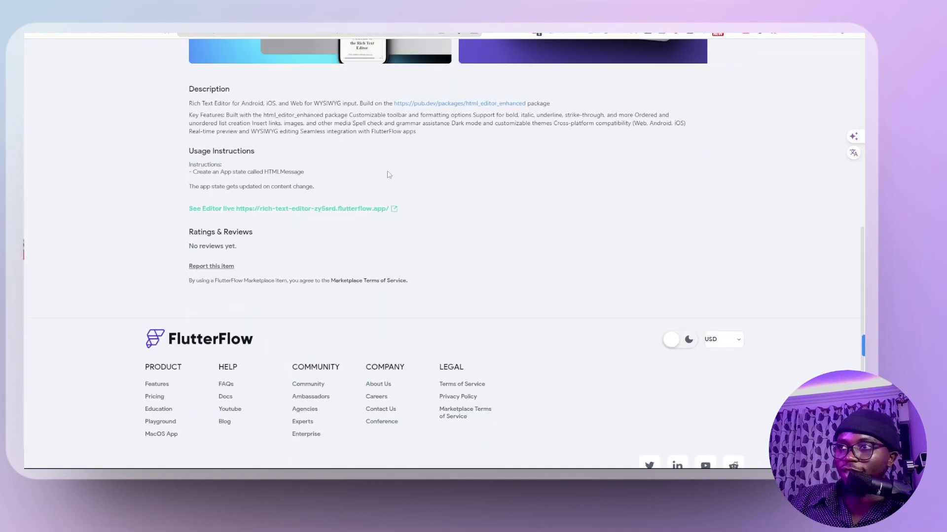
pyautogui.scroll(1, 386, 184)
pyautogui.scroll(1, 385, 183)
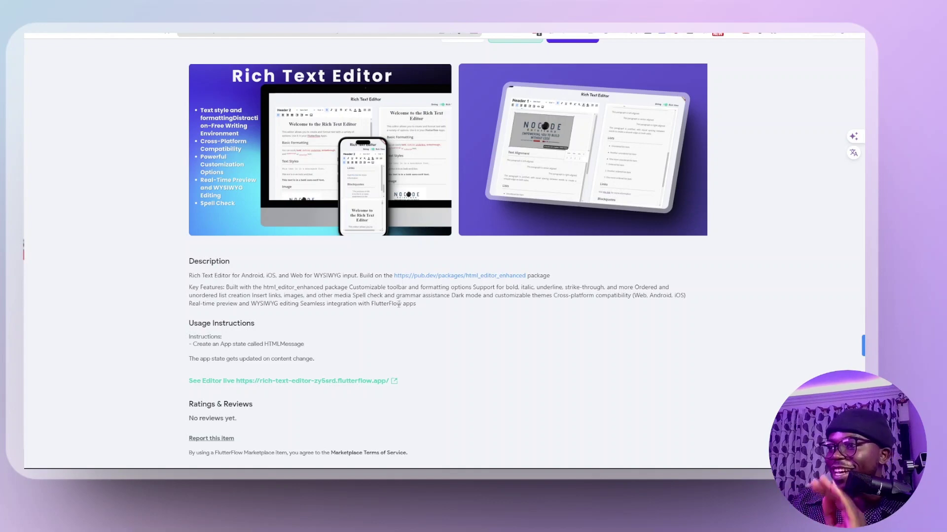
pyautogui.scroll(4, 405, 281)
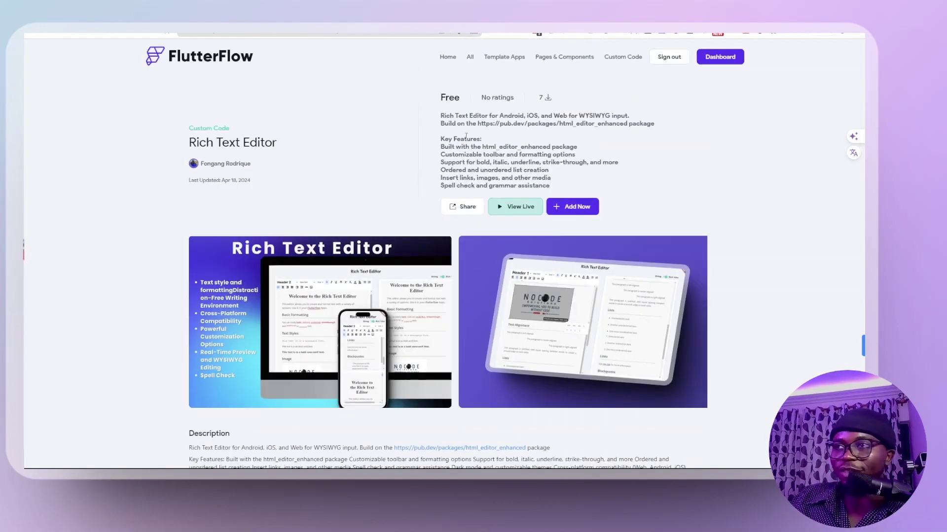
pyautogui.scroll(-6, 494, 109)
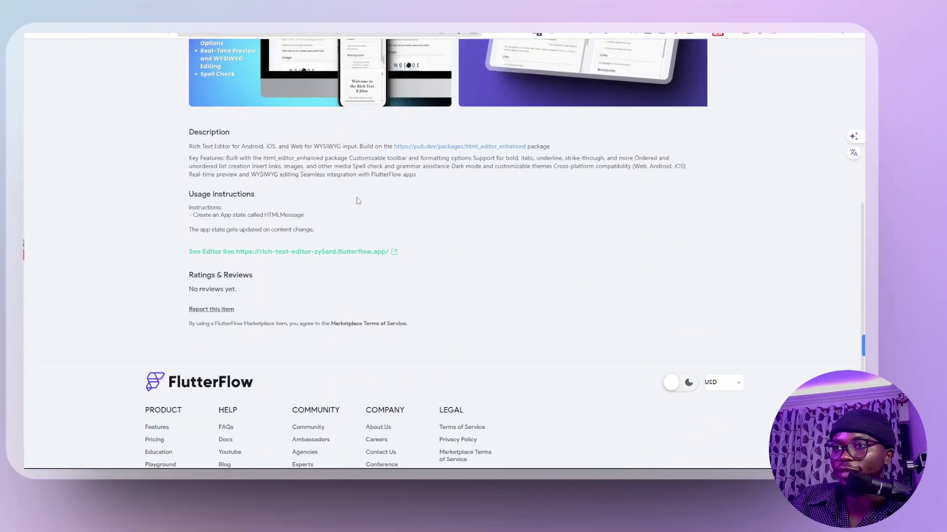
# - Go back to the Community release post and review the New Features We're Working On list
pyautogui.scroll(7, 429, 203)
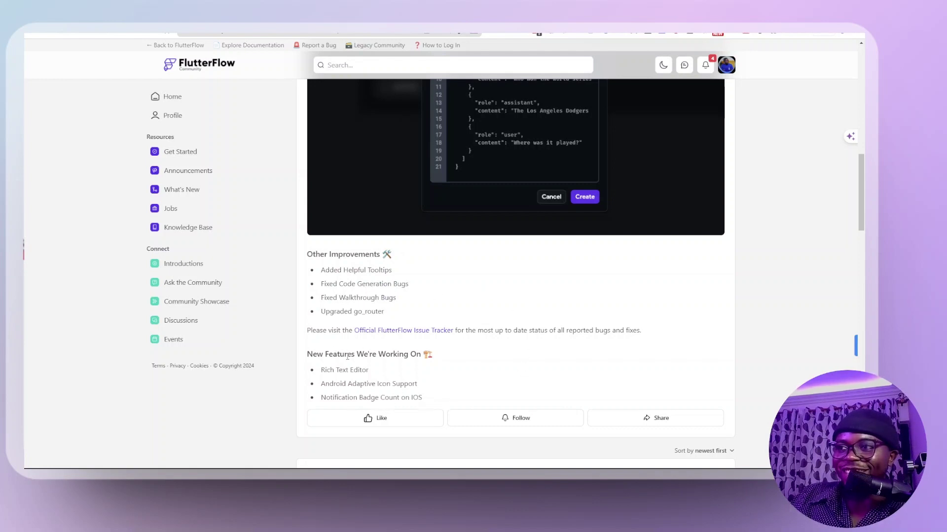
pyautogui.scroll(-3, 348, 356)
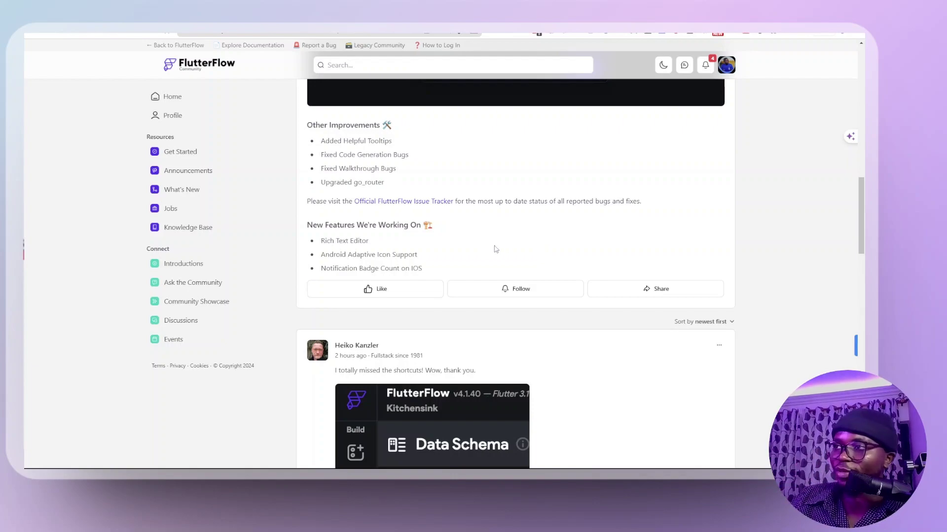
pyautogui.scroll(1, 545, 235)
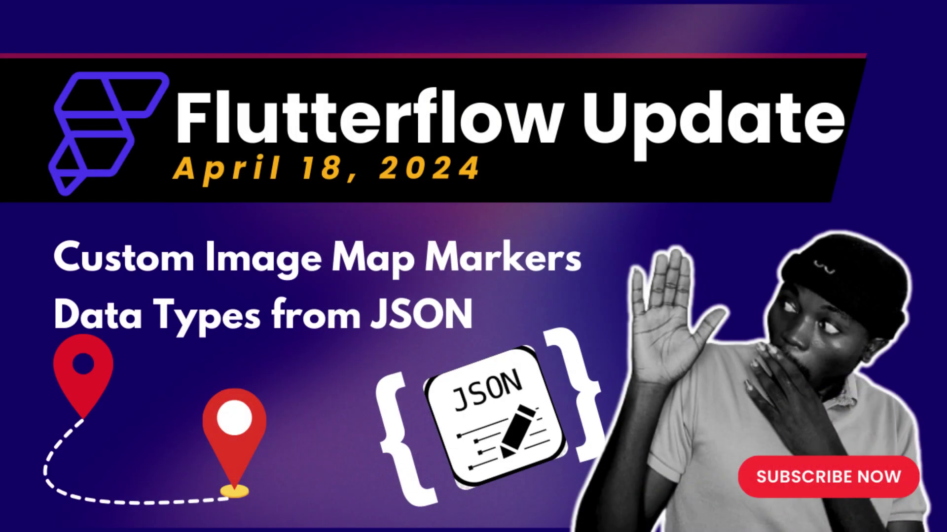